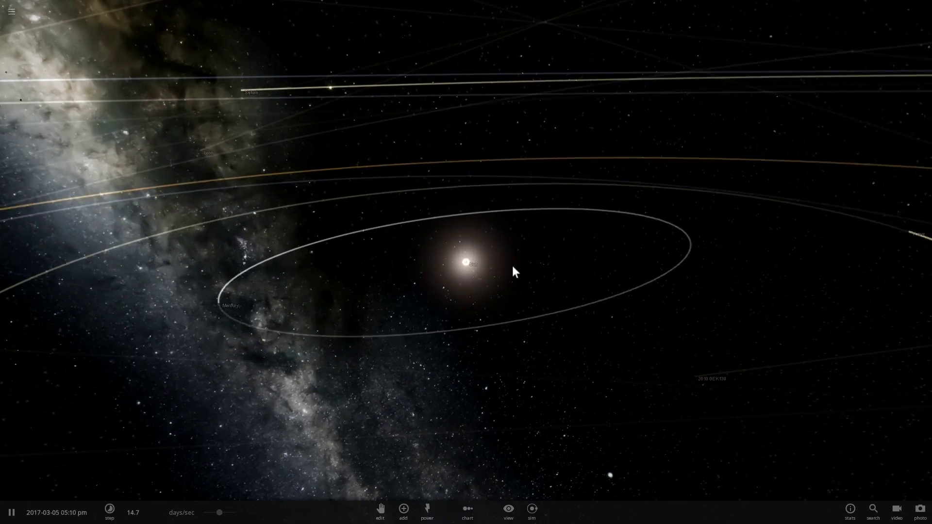
- Select the Sun, show its full properties, and browse the catalogue of stars to add
{"action": "left_click", "coordinate": [467, 270]}
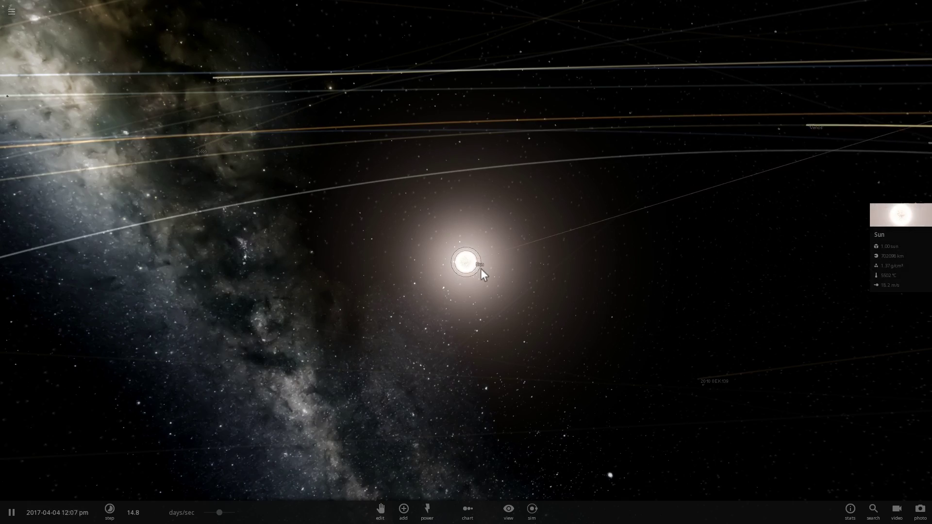
{"action": "scroll", "coordinate": [481, 268], "scroll_direction": "up", "scroll_amount": 3}
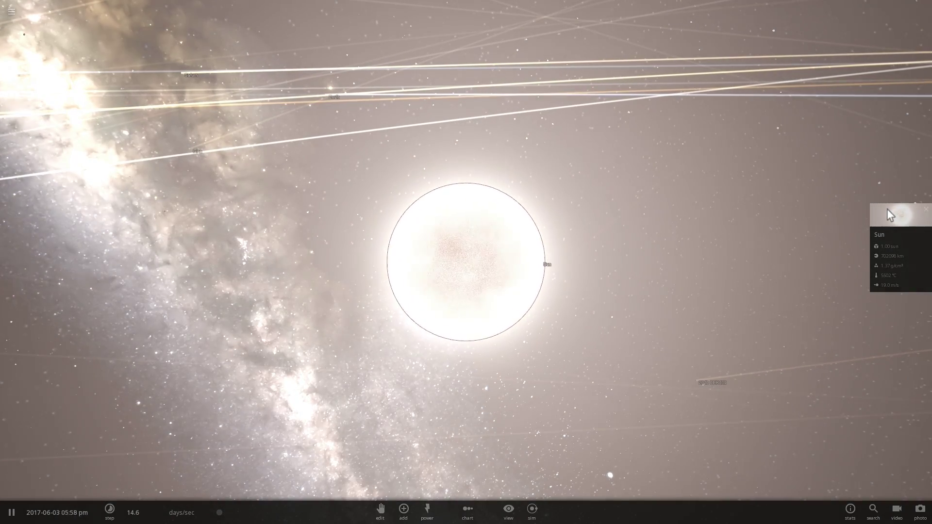
{"action": "left_click", "coordinate": [889, 214]}
{"action": "left_click_drag", "start_coordinate": [653, 234], "coordinate": [540, 257]}
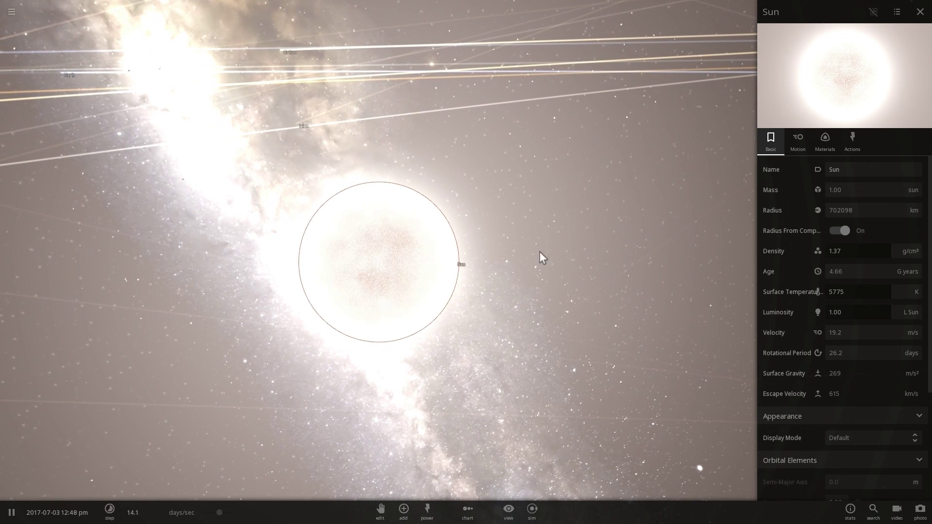
{"action": "left_click", "coordinate": [403, 509]}
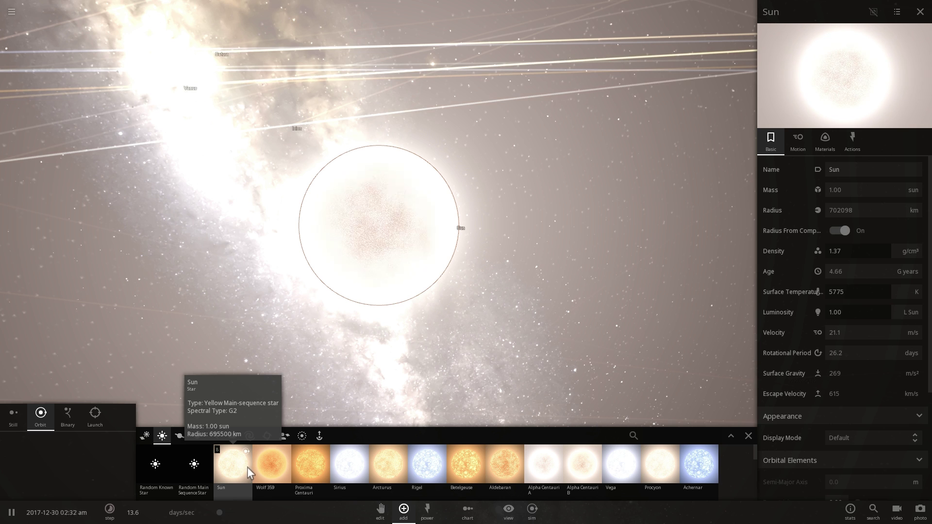
{"action": "mouse_move", "coordinate": [276, 461]}
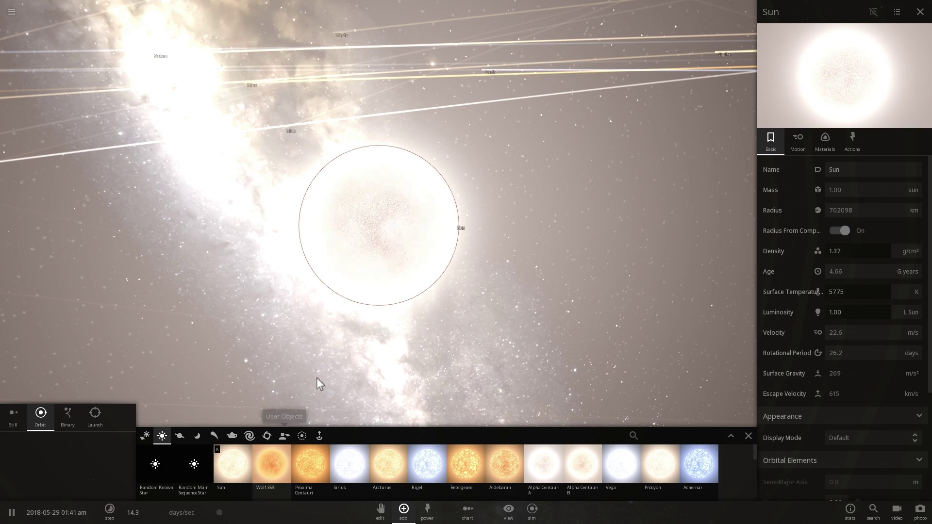
- Close the catalogue and start a new empty simulation from the main menu
{"action": "left_click", "coordinate": [747, 436]}
{"action": "scroll", "coordinate": [588, 401], "scroll_direction": "down", "scroll_amount": 5}
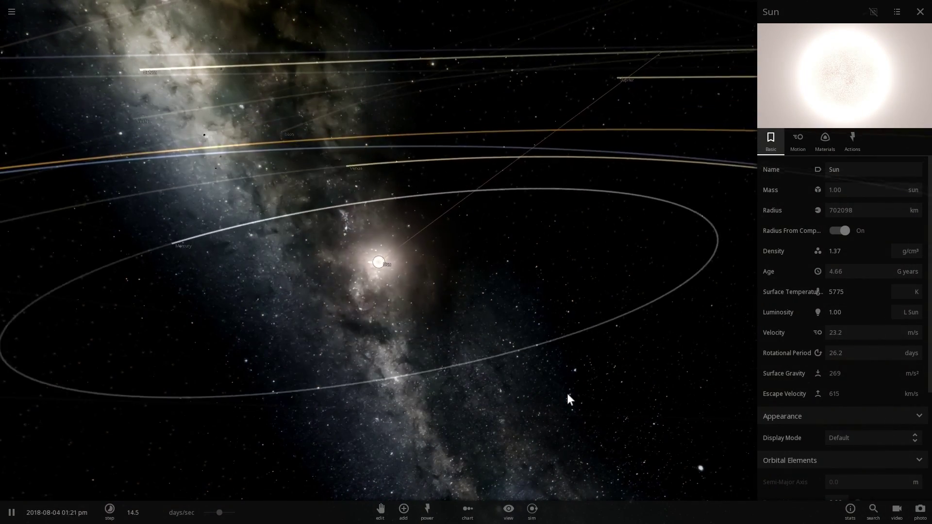
{"action": "left_click", "coordinate": [12, 11]}
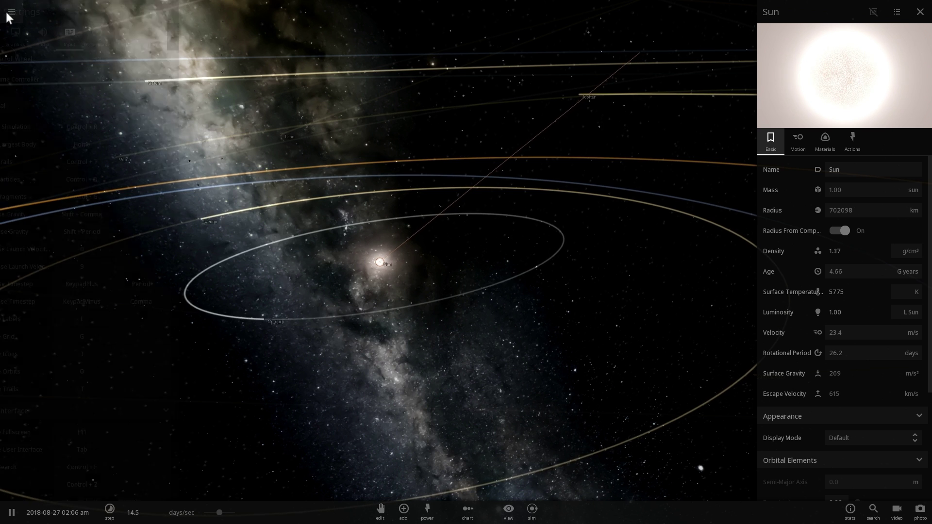
{"action": "left_click", "coordinate": [28, 48]}
{"action": "left_click", "coordinate": [13, 9]}
{"action": "left_click", "coordinate": [55, 100]}
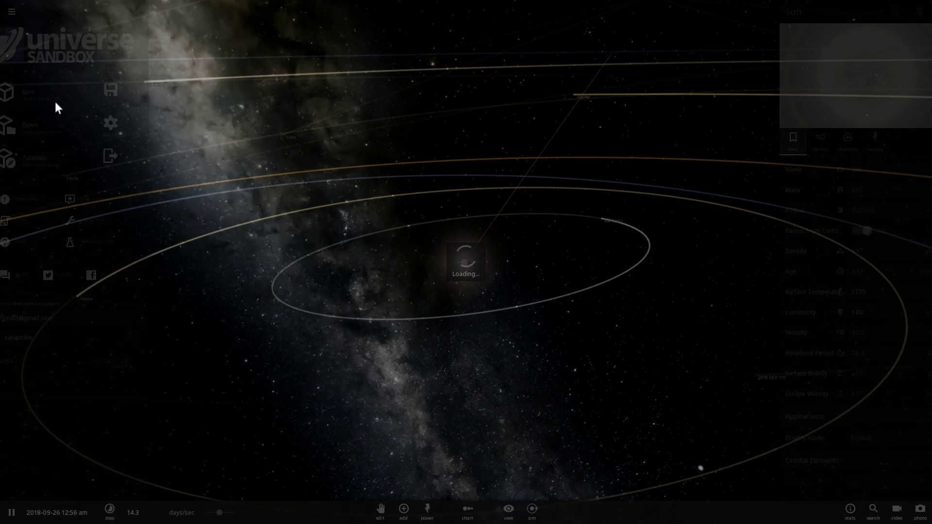
- Add the Sun and place Wolf 359 in orbit near it
{"action": "left_click", "coordinate": [404, 515]}
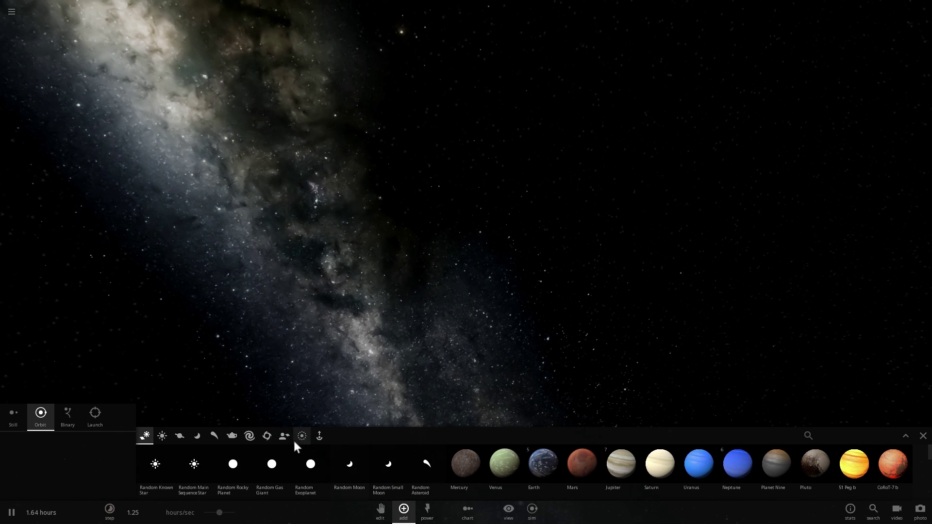
{"action": "left_click", "coordinate": [162, 436]}
{"action": "left_click", "coordinate": [223, 465]}
{"action": "left_click", "coordinate": [430, 235]}
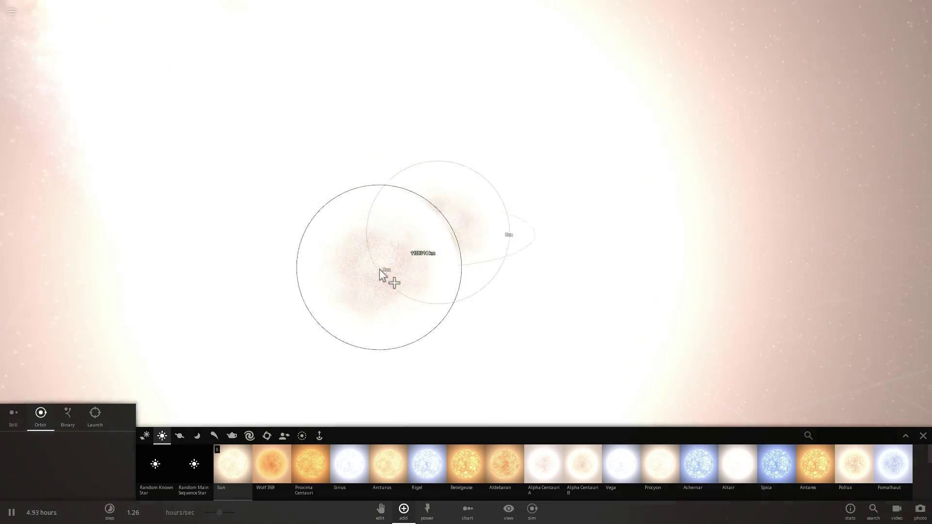
{"action": "left_click", "coordinate": [380, 270]}
{"action": "left_click", "coordinate": [281, 462]}
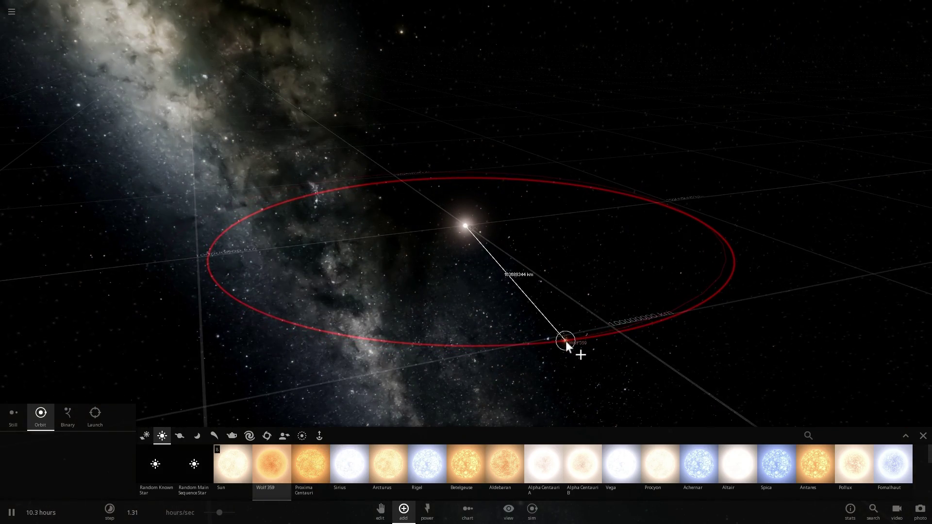
{"action": "left_click", "coordinate": [566, 341]}
- Place Barnard's Star near Wolf 359, then search 'trappi' and place TRAPPIST-1
{"action": "scroll", "coordinate": [500, 458], "scroll_direction": "down", "scroll_amount": 1}
{"action": "left_click", "coordinate": [729, 461]}
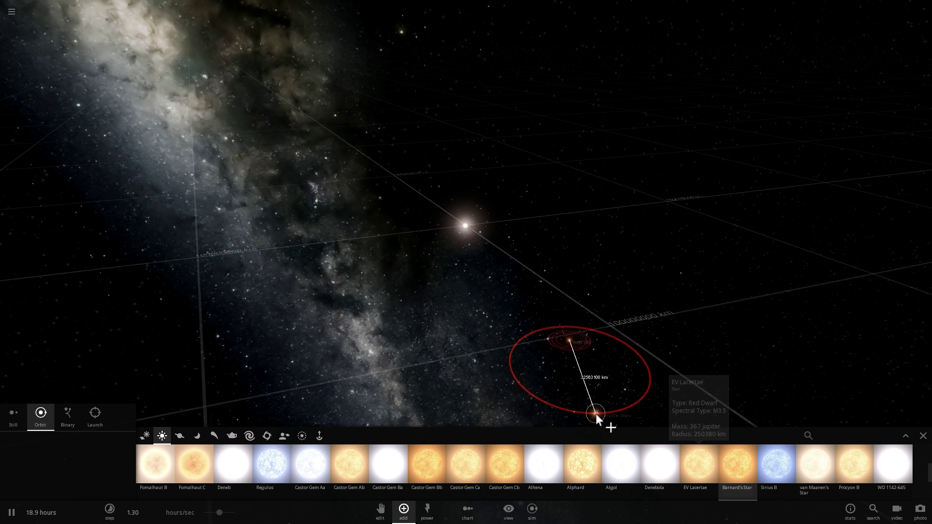
{"action": "left_click", "coordinate": [593, 403]}
{"action": "left_click", "coordinate": [593, 404]}
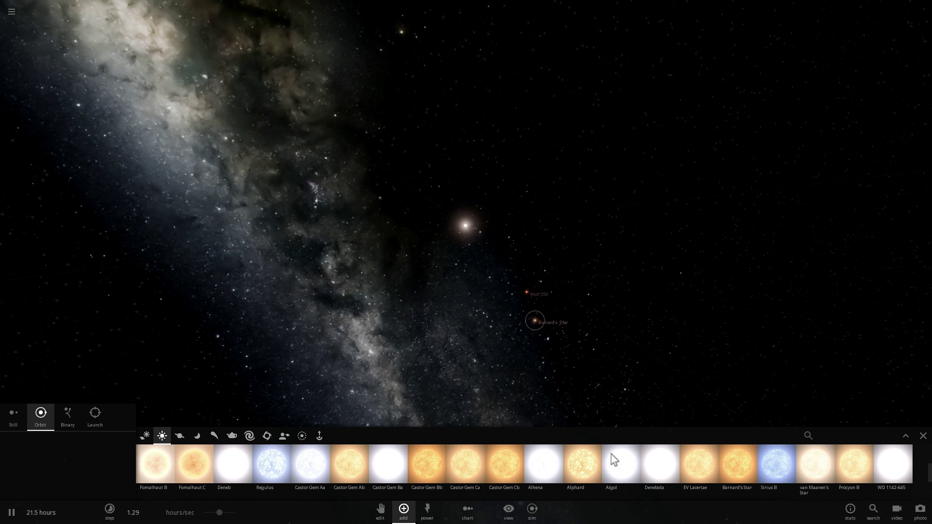
{"action": "scroll", "coordinate": [610, 463], "scroll_direction": "down", "scroll_amount": 5}
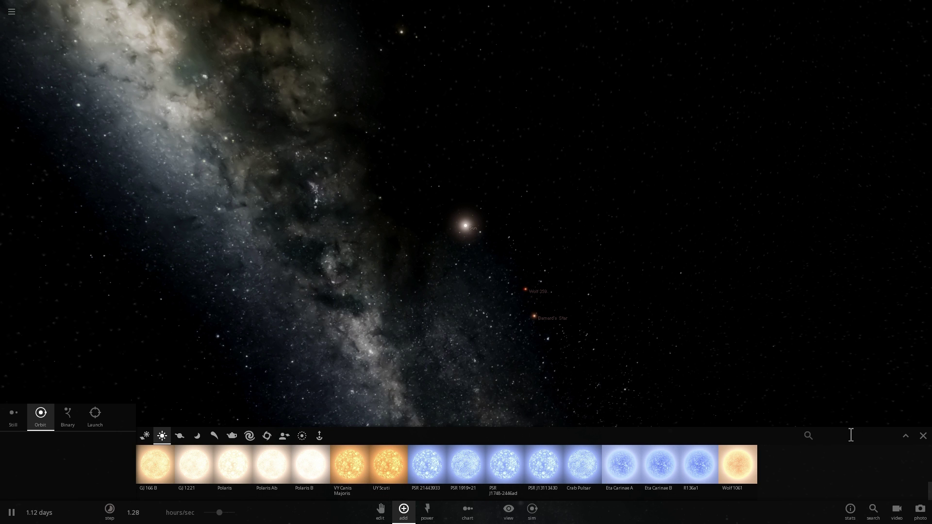
{"action": "type", "text": "tr"}
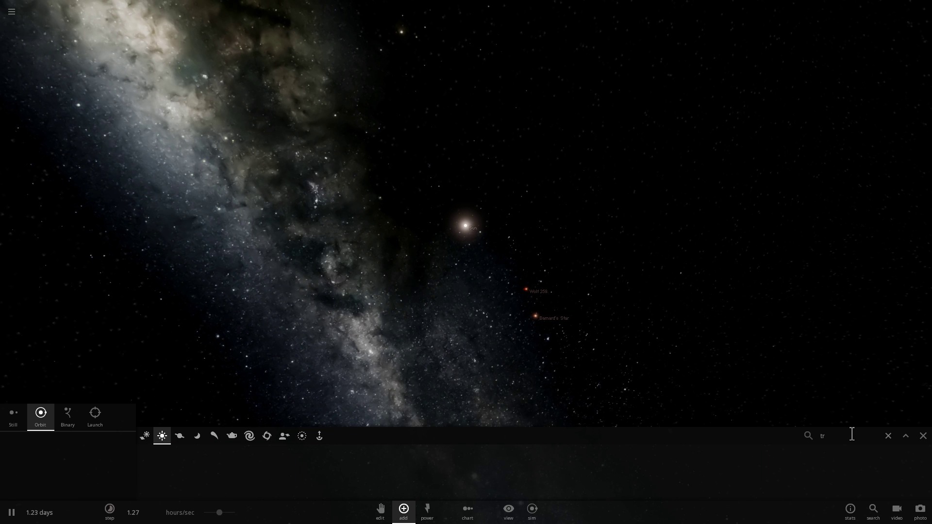
{"action": "type", "text": "appi"}
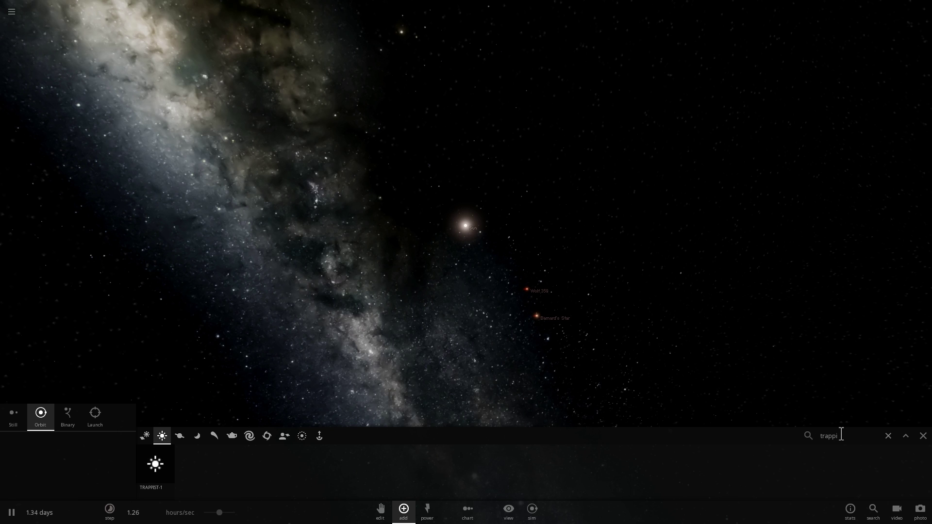
{"action": "left_click", "coordinate": [272, 465]}
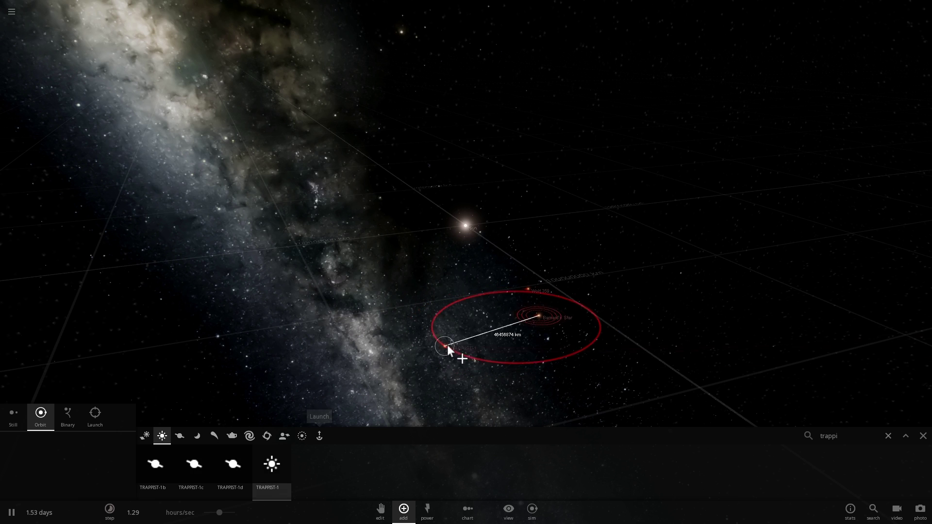
{"action": "left_click", "coordinate": [380, 328]}
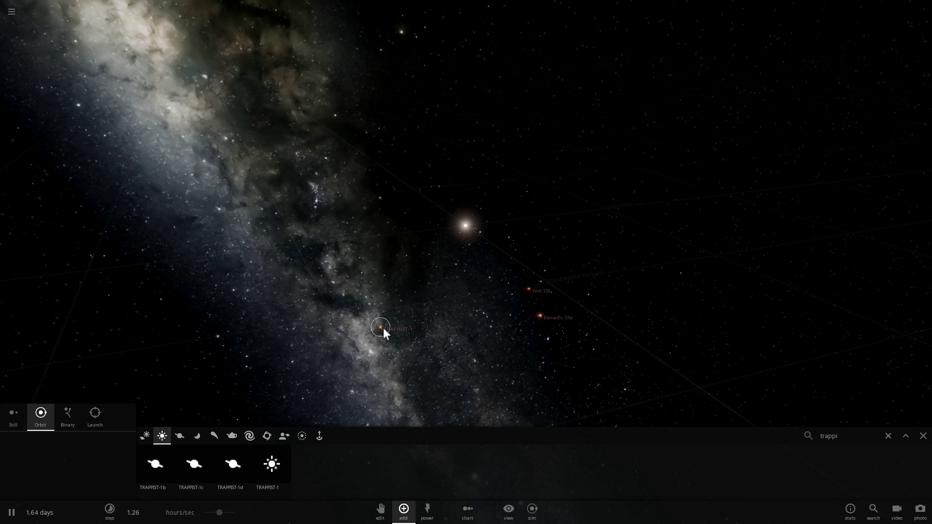
- Chart the four stars by size, selecting Barnard's Star, the Sun and TRAPPIST-1 in turn
{"action": "left_click", "coordinate": [469, 514]}
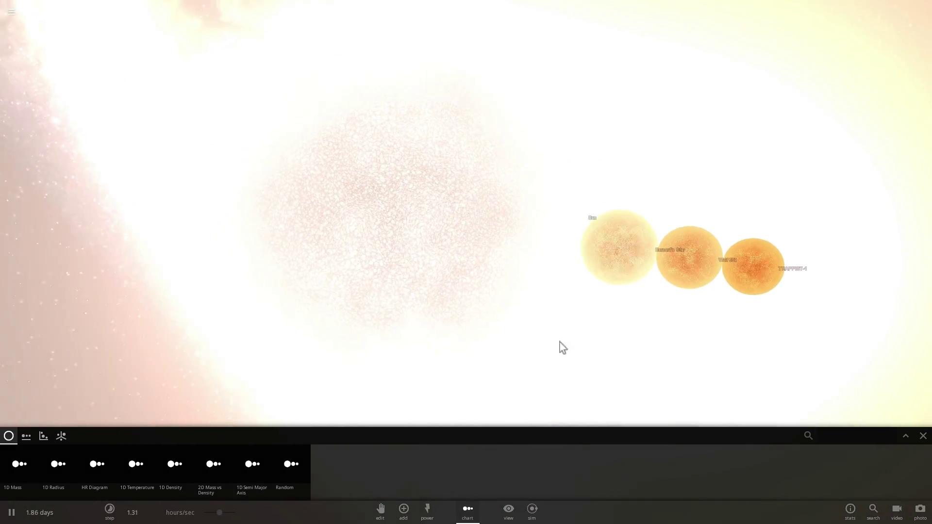
{"action": "left_click", "coordinate": [372, 246]}
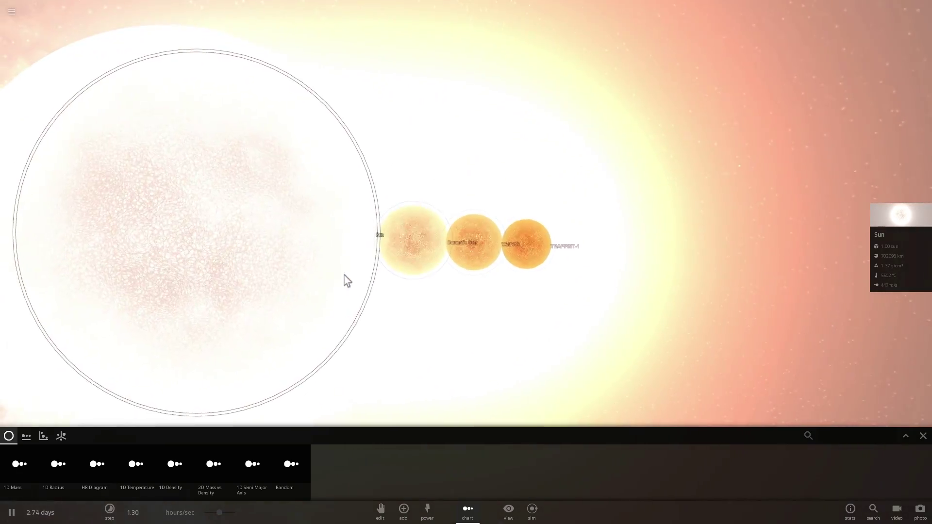
{"action": "left_click", "coordinate": [407, 246]}
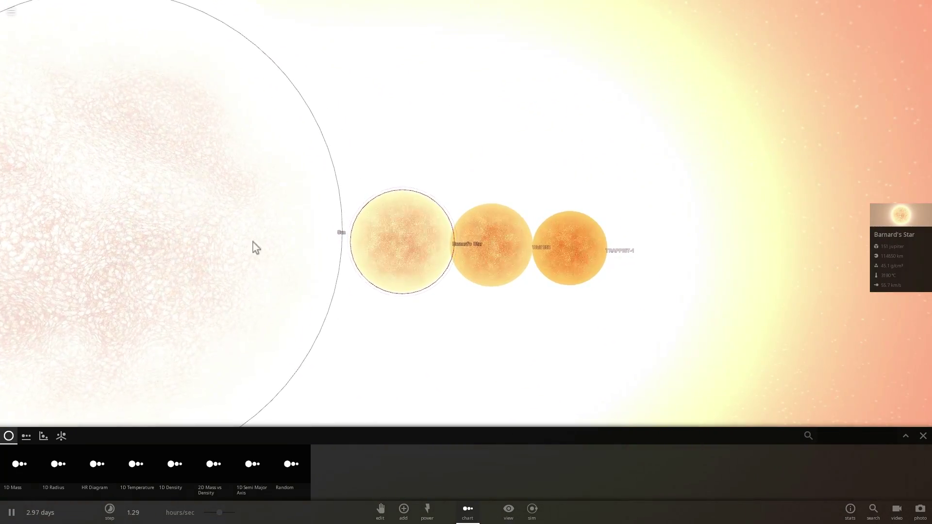
{"action": "left_click", "coordinate": [325, 264]}
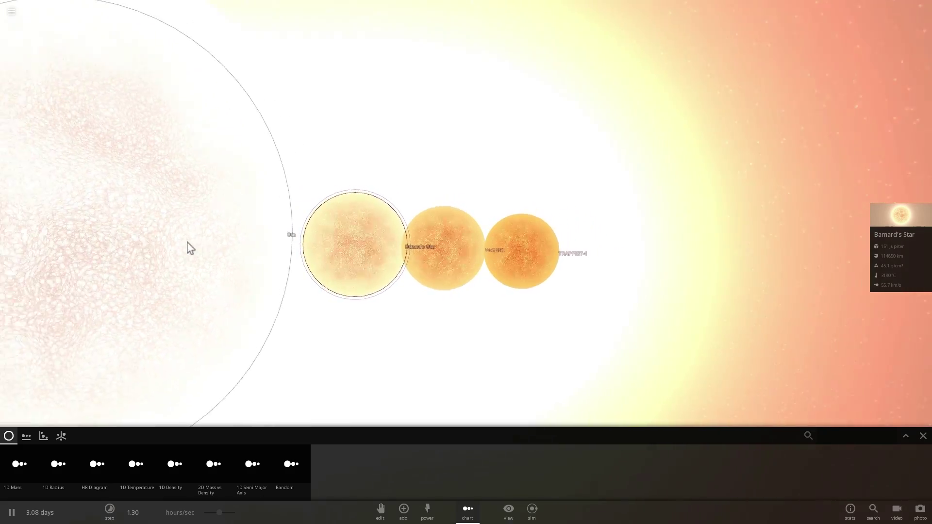
{"action": "left_click", "coordinate": [530, 250]}
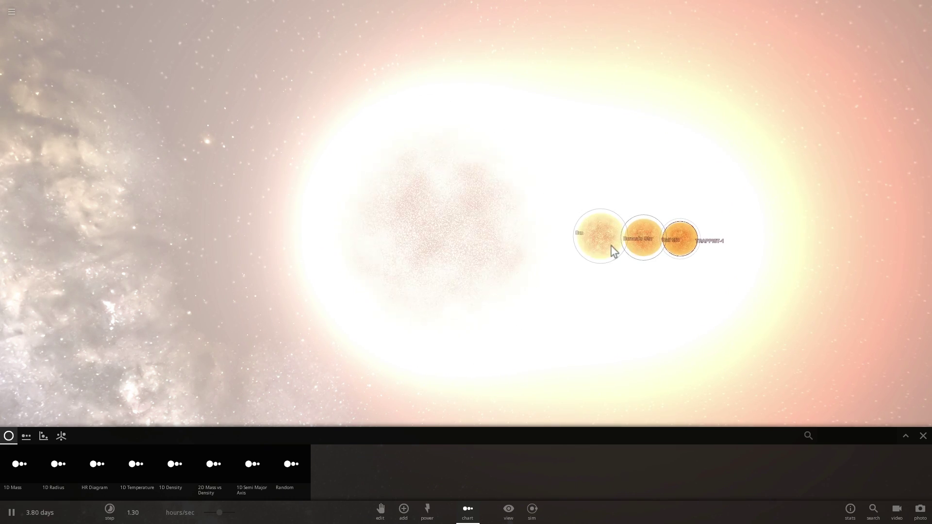
{"action": "scroll", "coordinate": [630, 247], "scroll_direction": "up", "scroll_amount": 2}
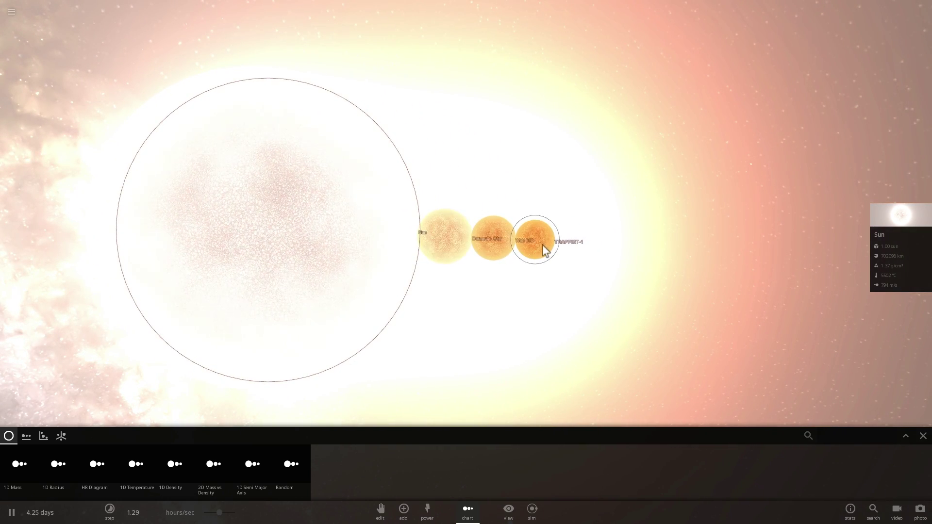
- Show the Sun's then TRAPPIST-1's properties, with luminosity switched to L Sun units
{"action": "double_click", "coordinate": [225, 243]}
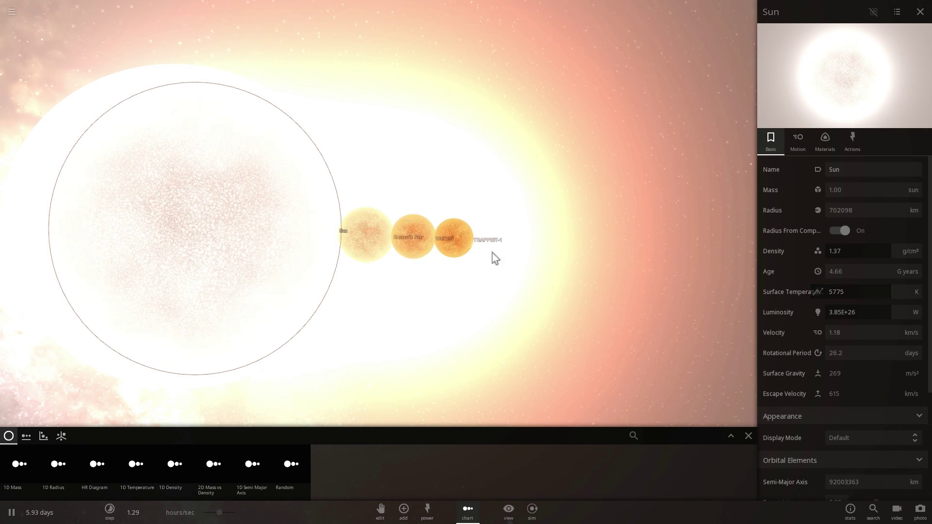
{"action": "left_click", "coordinate": [464, 243]}
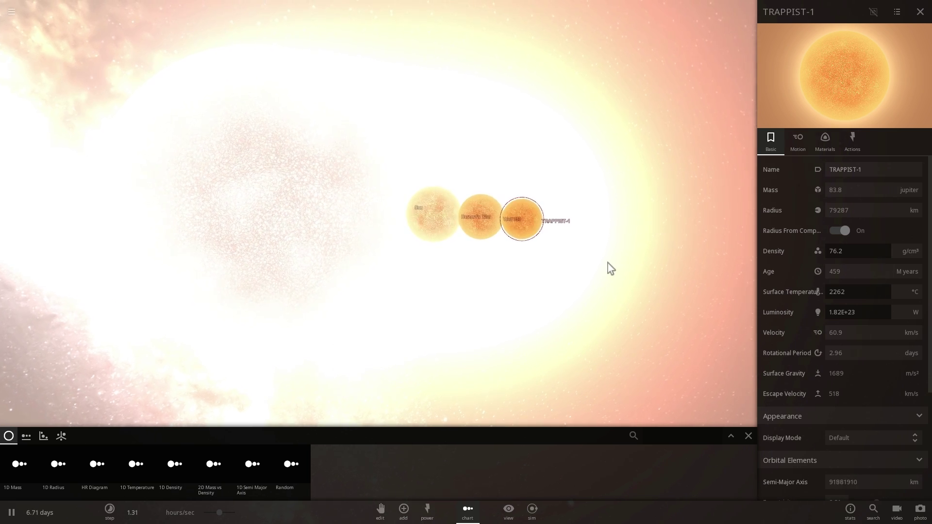
{"action": "left_click", "coordinate": [911, 313]}
{"action": "left_click", "coordinate": [912, 299]}
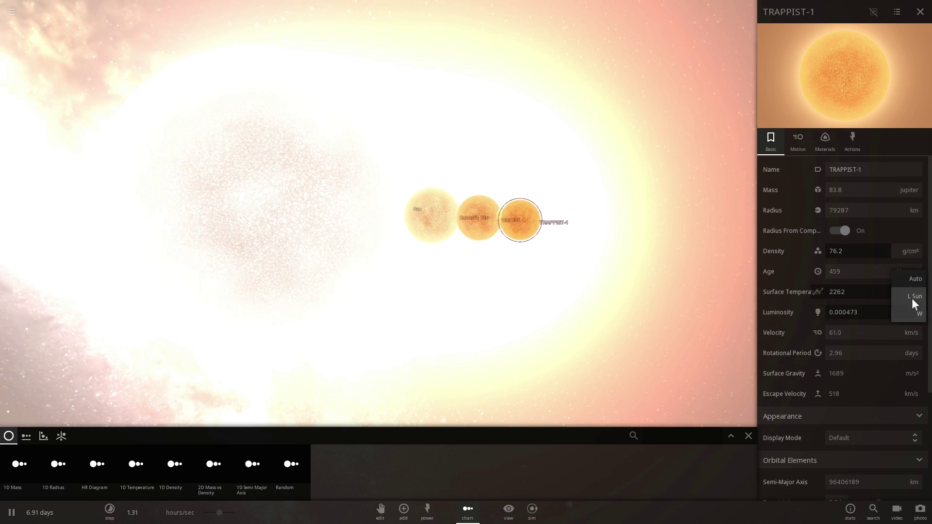
{"action": "left_click", "coordinate": [855, 312]}
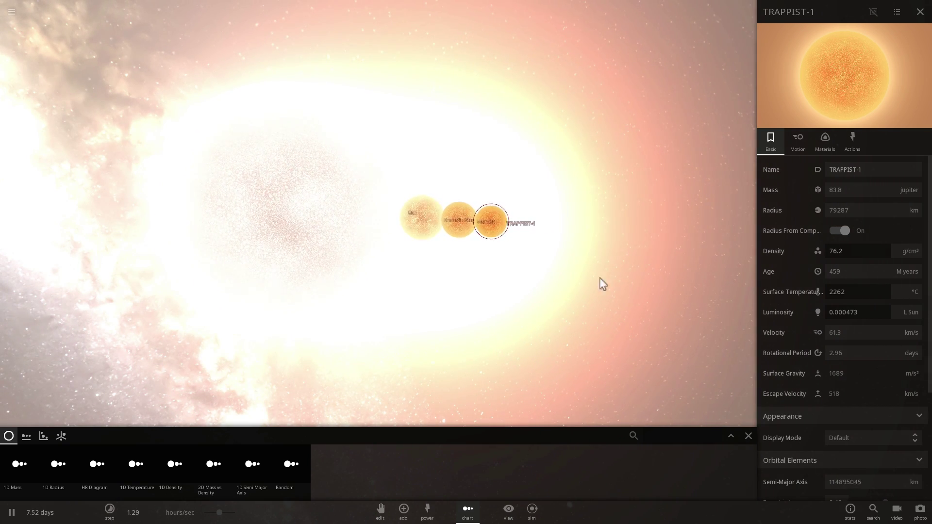
- Load the Solar System scenario from the main menu
{"action": "key", "text": "a"}
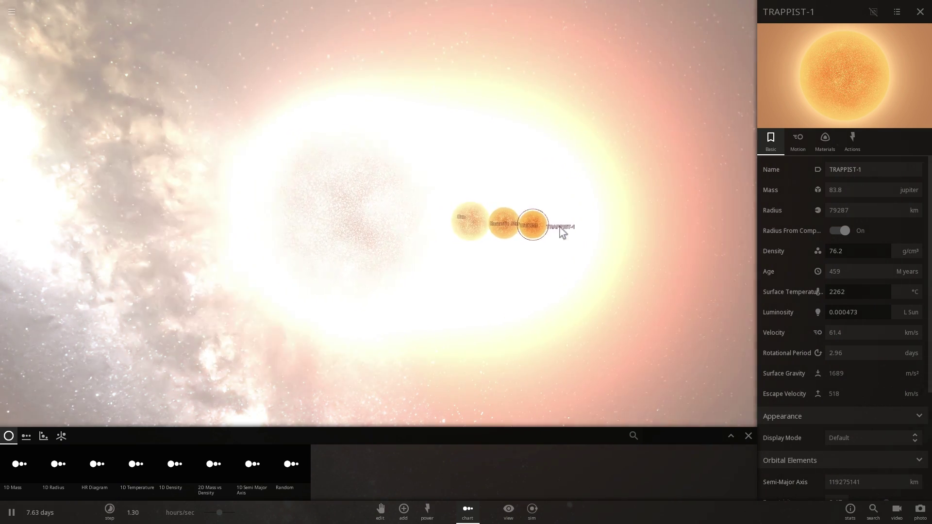
{"action": "left_click", "coordinate": [483, 220]}
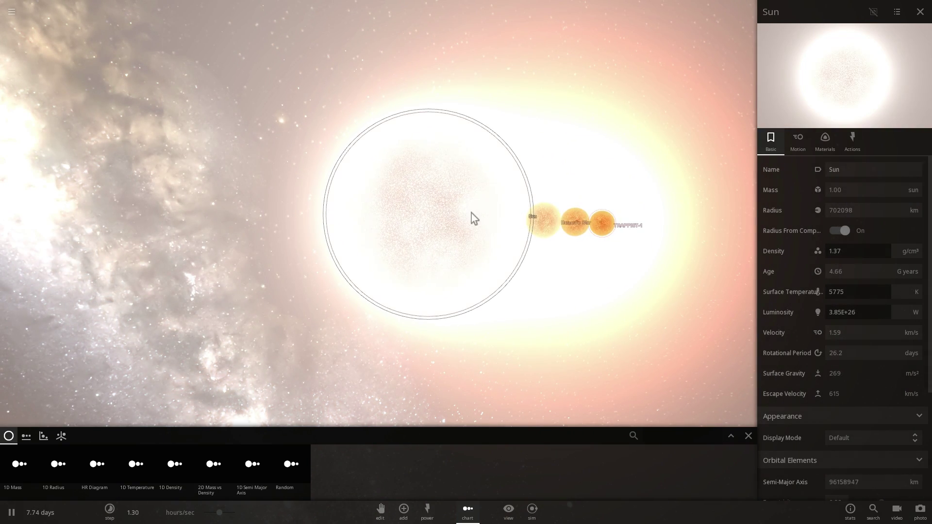
{"action": "left_click", "coordinate": [6, 11]}
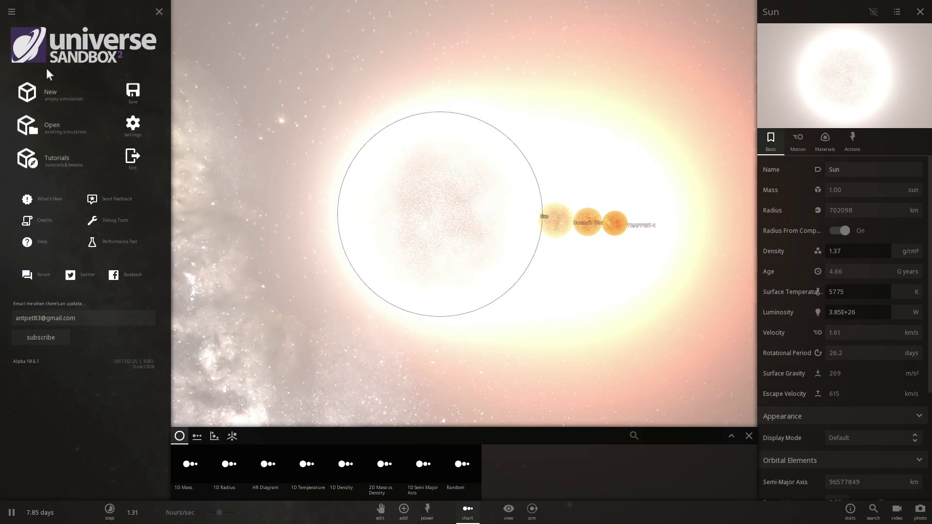
{"action": "left_click", "coordinate": [75, 136]}
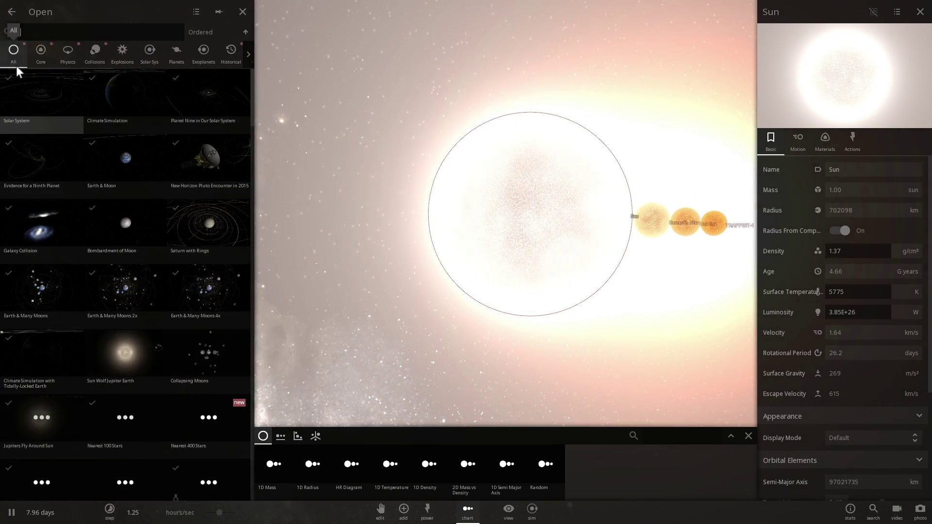
{"action": "left_click", "coordinate": [48, 106]}
- Focus on the Sun, turn off Radius From Composition and lock its mass at 1 sun
{"action": "double_click", "coordinate": [465, 264]}
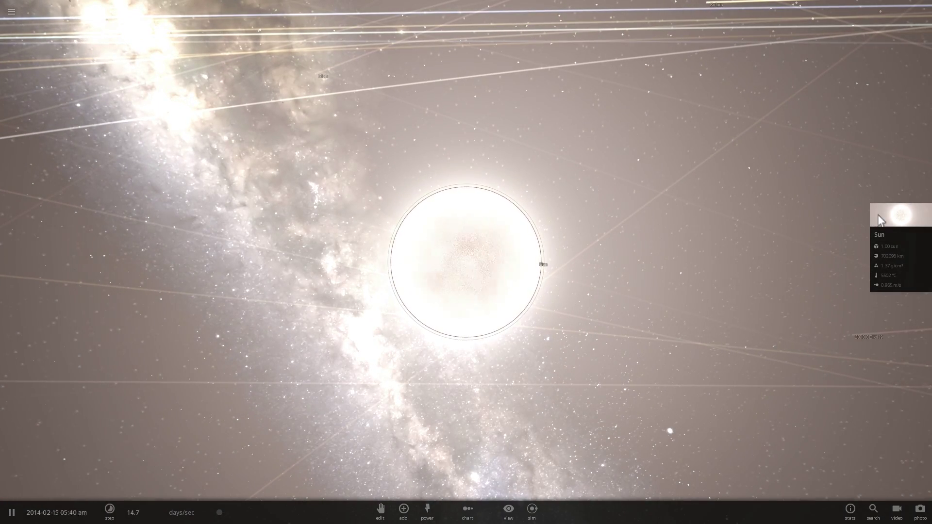
{"action": "left_click", "coordinate": [879, 215]}
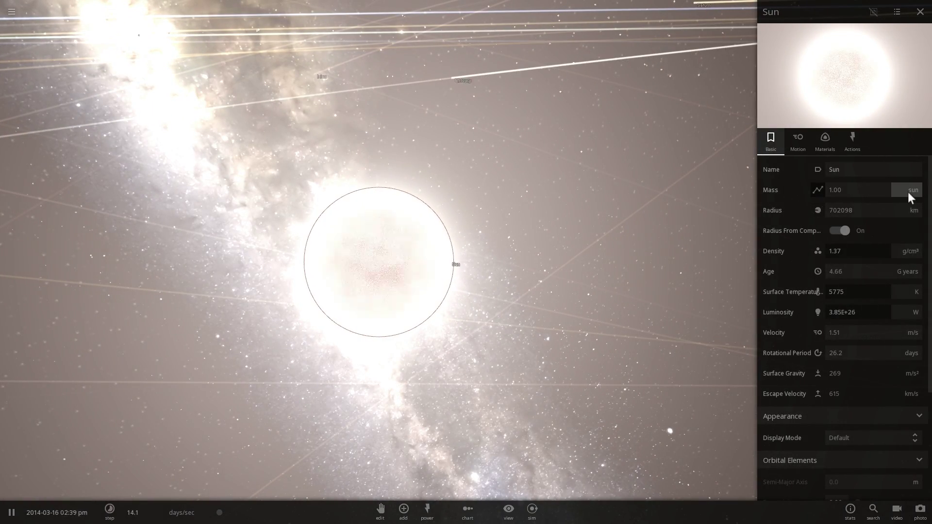
{"action": "left_click", "coordinate": [850, 231]}
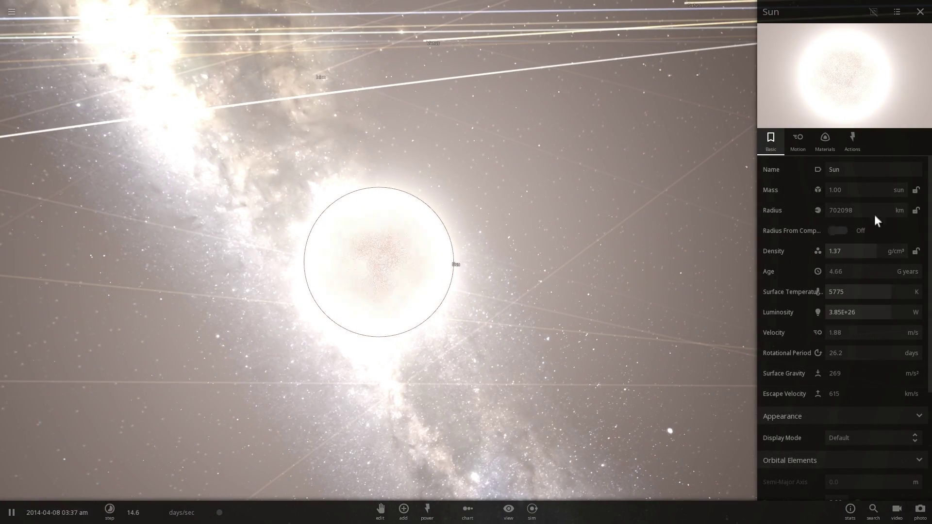
{"action": "left_click", "coordinate": [916, 191]}
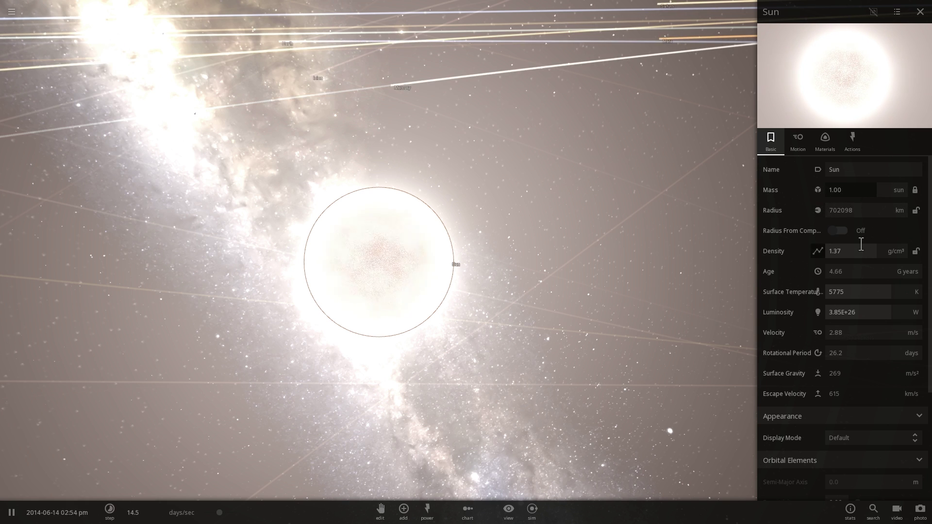
{"action": "left_click", "coordinate": [859, 212]}
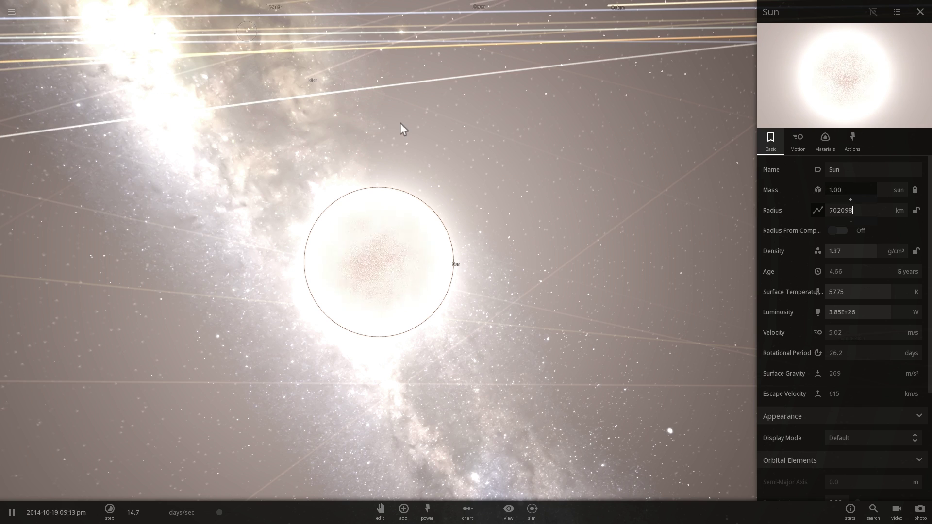
- Shrink the Sun's radius step by step down to about 79291 km
{"action": "left_click_drag", "start_coordinate": [397, 115], "coordinate": [404, 118]}
{"action": "scroll", "coordinate": [409, 120], "scroll_direction": "up", "scroll_amount": 3}
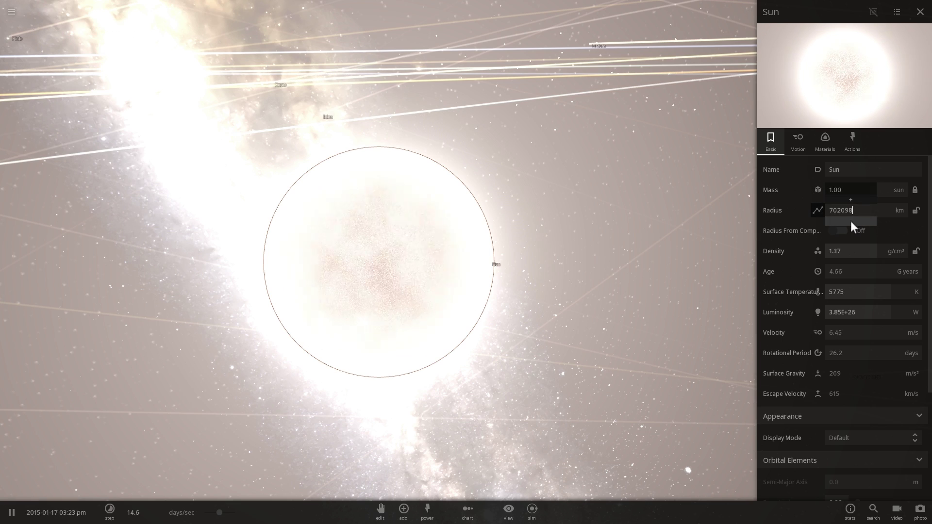
{"action": "left_click", "coordinate": [851, 221]}
{"action": "left_click", "coordinate": [850, 221]}
{"action": "left_click", "coordinate": [850, 221]}
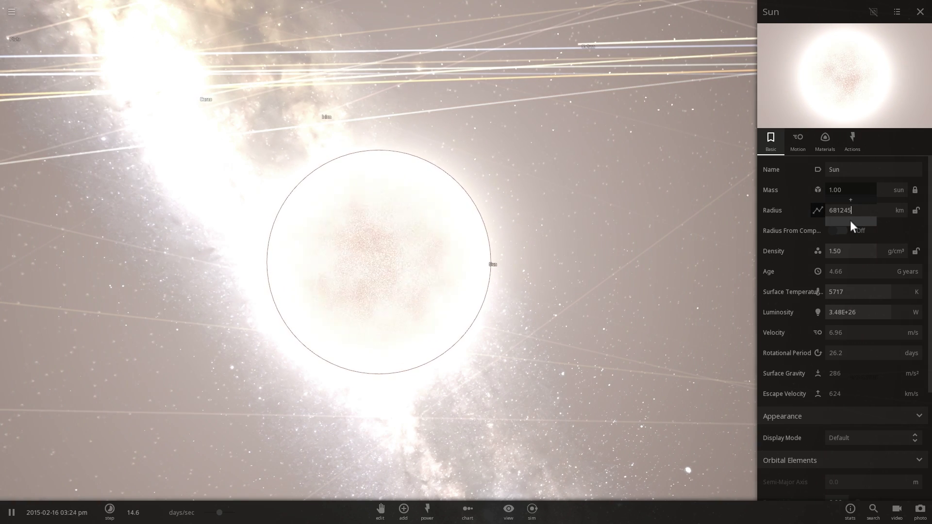
{"action": "left_click_drag", "start_coordinate": [850, 221], "coordinate": [850, 220]}
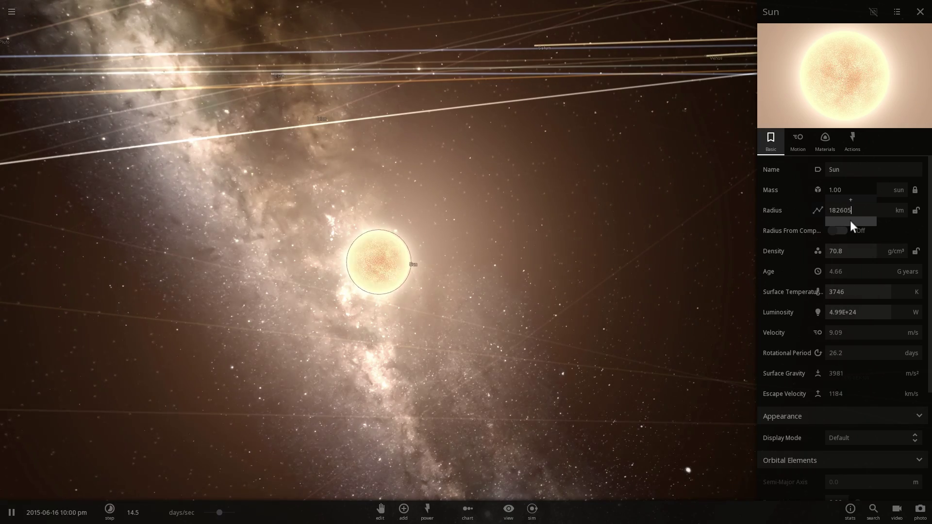
{"action": "left_click", "coordinate": [849, 221]}
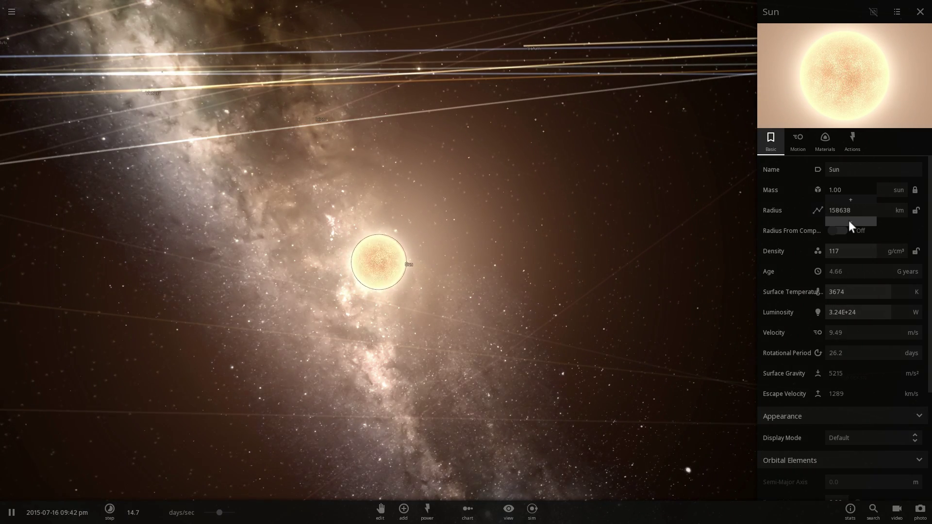
{"action": "left_click_drag", "start_coordinate": [849, 221], "coordinate": [846, 220]}
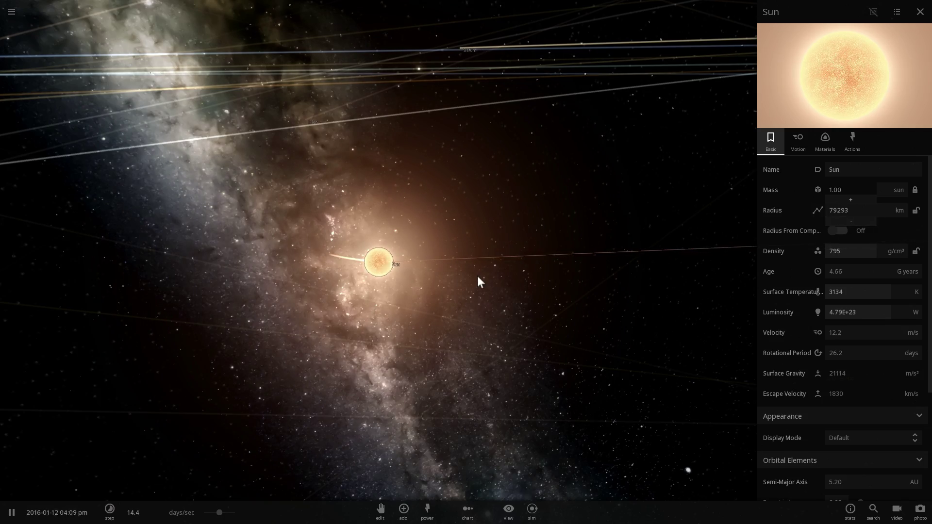
{"action": "scroll", "coordinate": [477, 278], "scroll_direction": "up", "scroll_amount": 4}
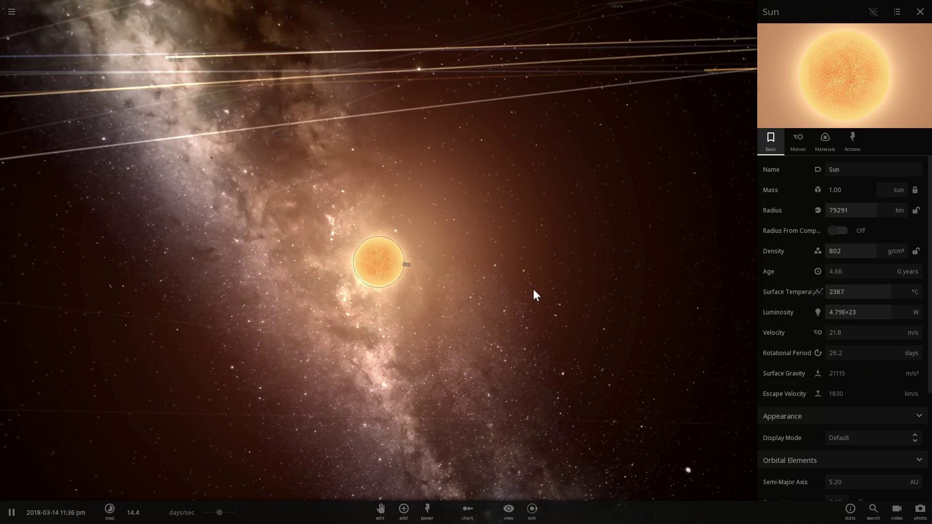
{"action": "right_click_drag", "start_coordinate": [541, 290], "coordinate": [514, 275]}
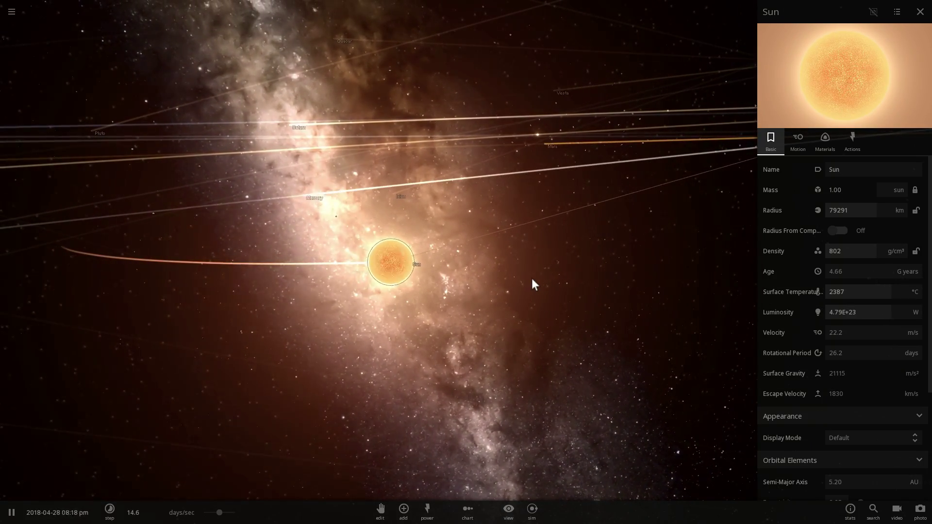
- Centre the view on the Sun from above and raise the time rate to about 5.5 months/sec
{"action": "scroll", "coordinate": [532, 278], "scroll_direction": "down", "scroll_amount": 5}
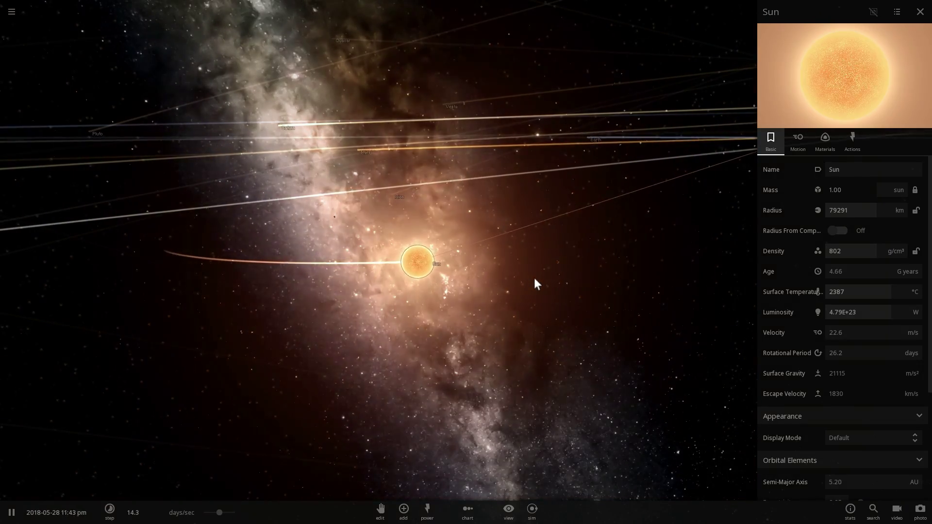
{"action": "left_click_drag", "start_coordinate": [475, 277], "coordinate": [445, 160]}
{"action": "scroll", "coordinate": [479, 248], "scroll_direction": "down", "scroll_amount": 5}
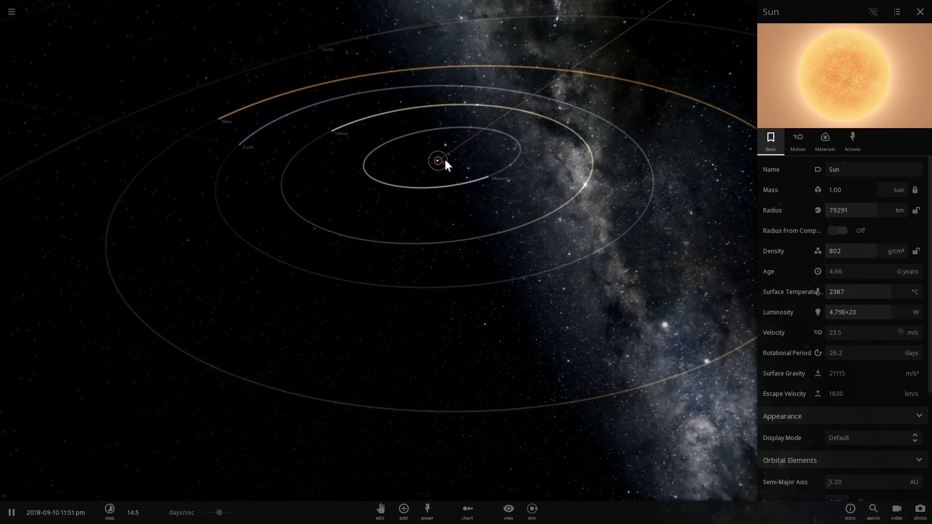
{"action": "double_click", "coordinate": [442, 161]}
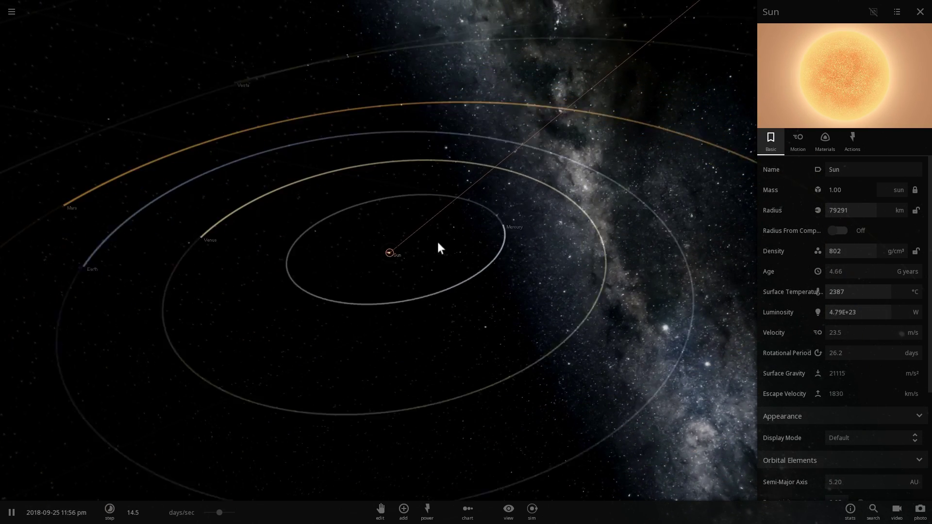
{"action": "scroll", "coordinate": [395, 258], "scroll_direction": "up", "scroll_amount": 5}
{"action": "scroll", "coordinate": [401, 267], "scroll_direction": "up", "scroll_amount": 5}
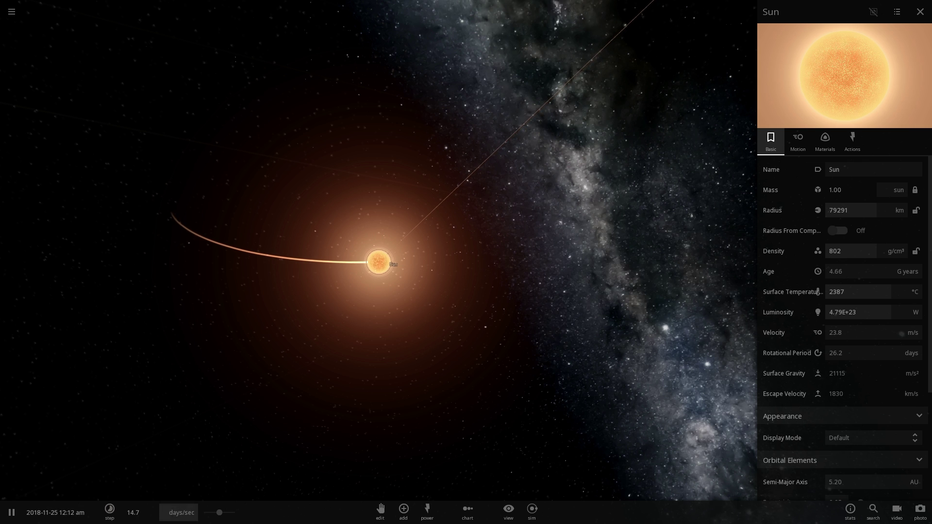
{"action": "left_click_drag", "start_coordinate": [220, 512], "coordinate": [229, 511]}
- Toggle the habitable zone and orbit lines, leaving planet trails shown
{"action": "left_click", "coordinate": [509, 510]}
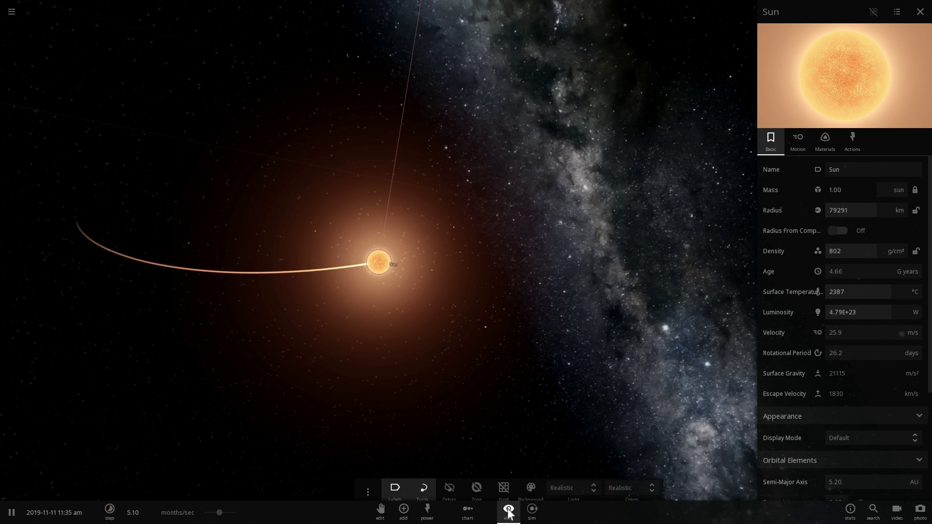
{"action": "left_click", "coordinate": [484, 491]}
{"action": "left_click", "coordinate": [457, 488]}
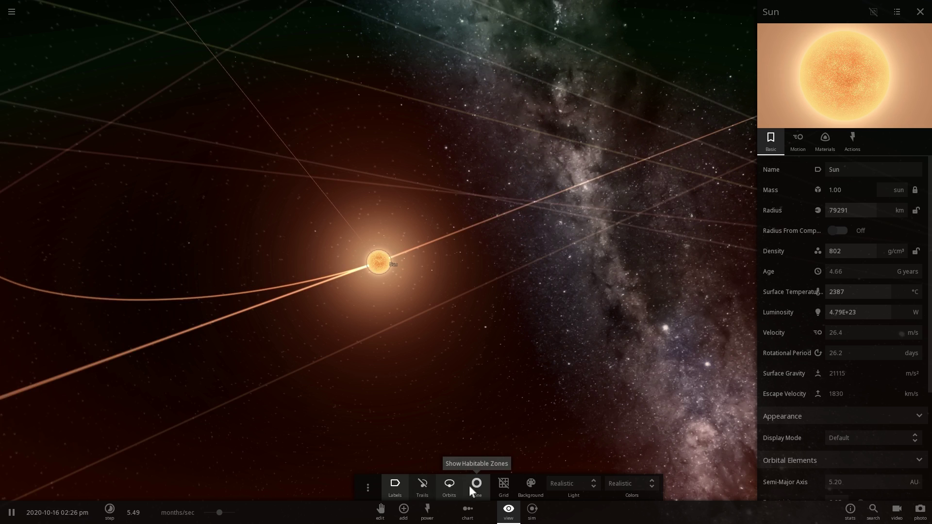
{"action": "left_click", "coordinate": [474, 486]}
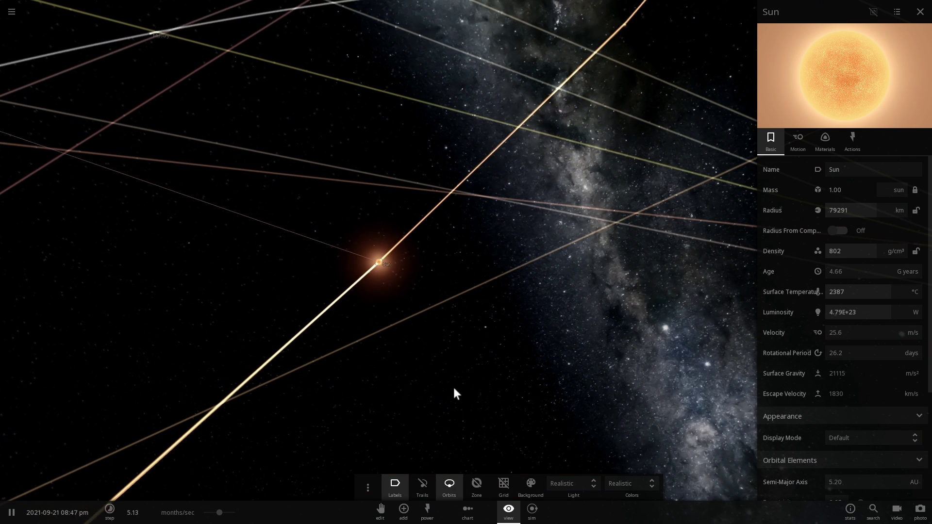
{"action": "left_click", "coordinate": [416, 490]}
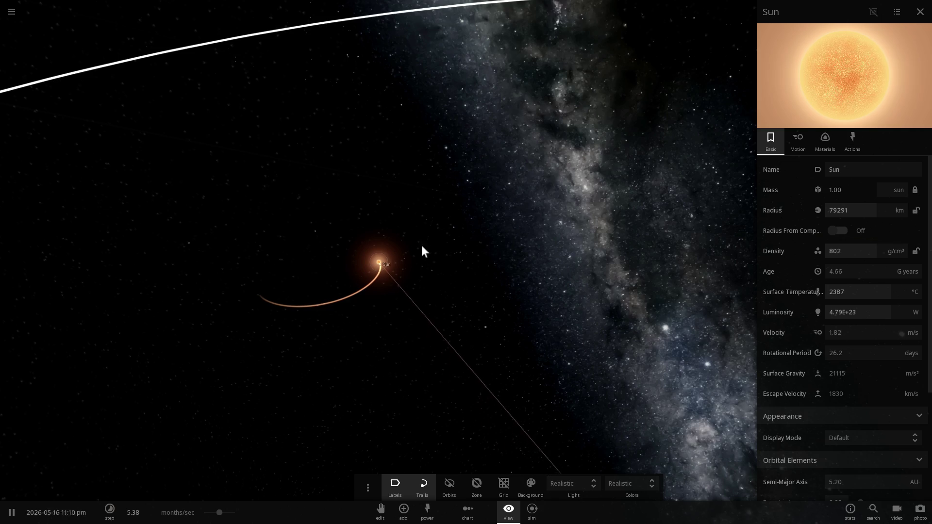
{"action": "scroll", "coordinate": [428, 258], "scroll_direction": "down", "scroll_amount": 5}
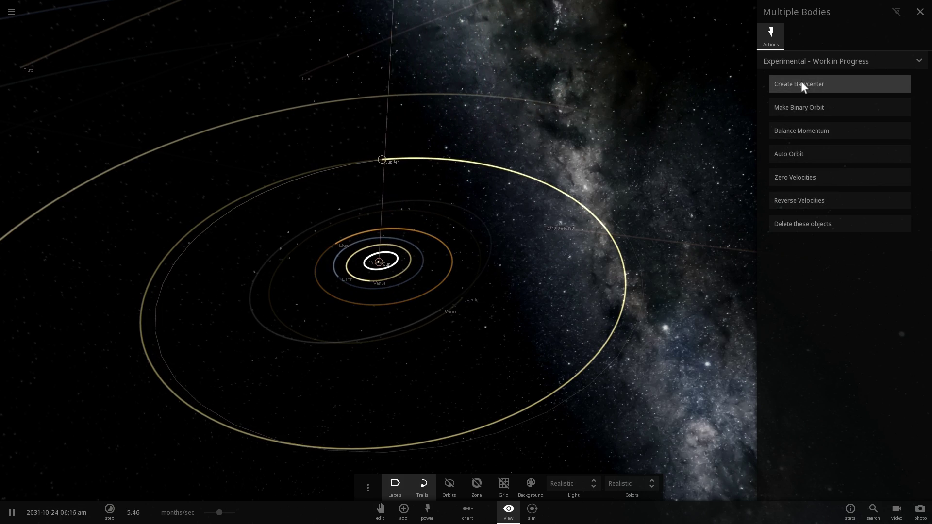
{"action": "scroll", "coordinate": [396, 272], "scroll_direction": "up", "scroll_amount": 6}
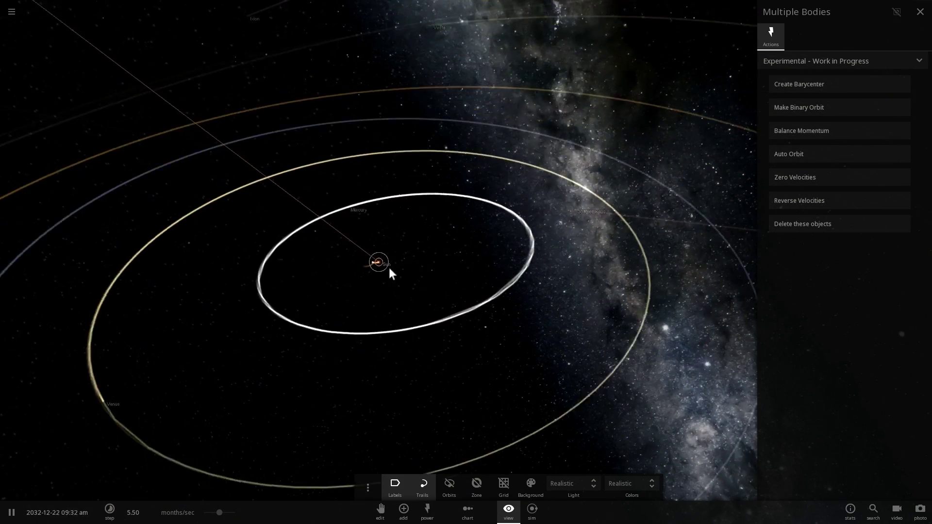
{"action": "scroll", "coordinate": [389, 267], "scroll_direction": "up", "scroll_amount": 5}
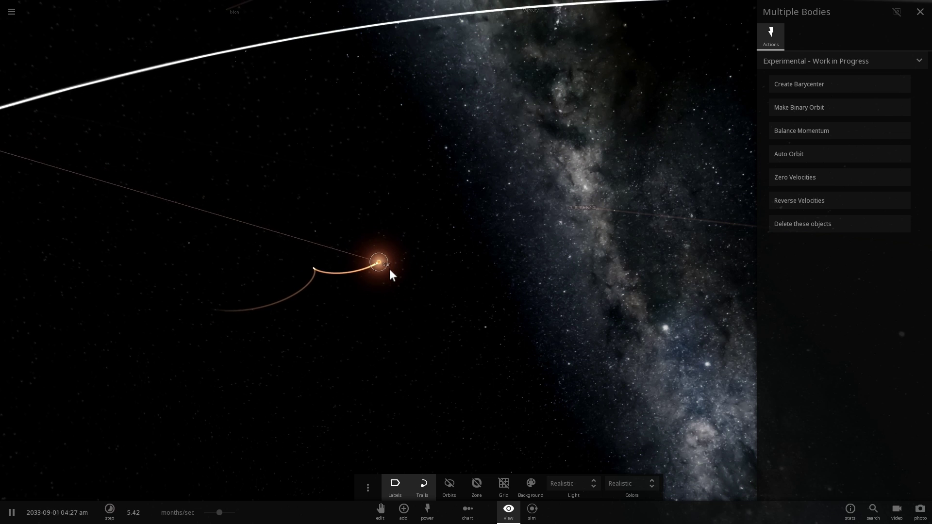
{"action": "scroll", "coordinate": [388, 270], "scroll_direction": "up", "scroll_amount": 4}
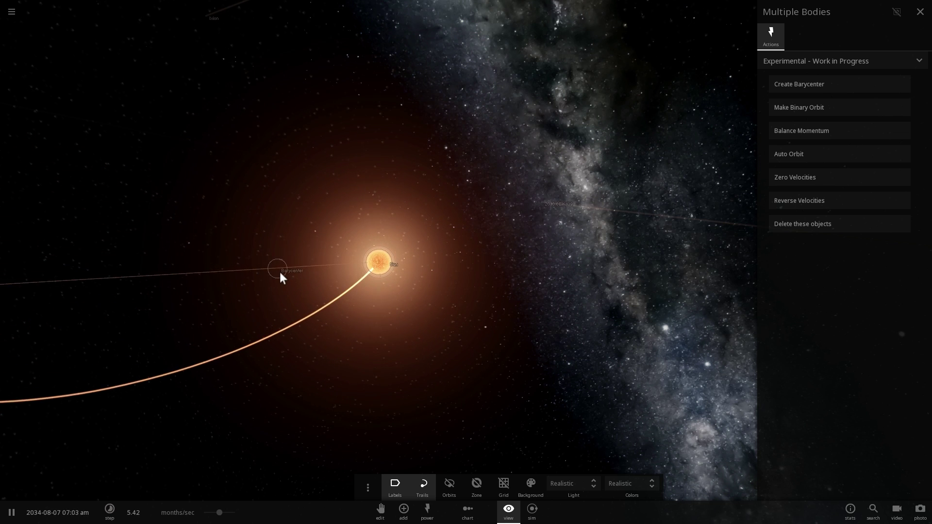
{"action": "left_click", "coordinate": [279, 275]}
{"action": "scroll", "coordinate": [353, 302], "scroll_direction": "down", "scroll_amount": 3}
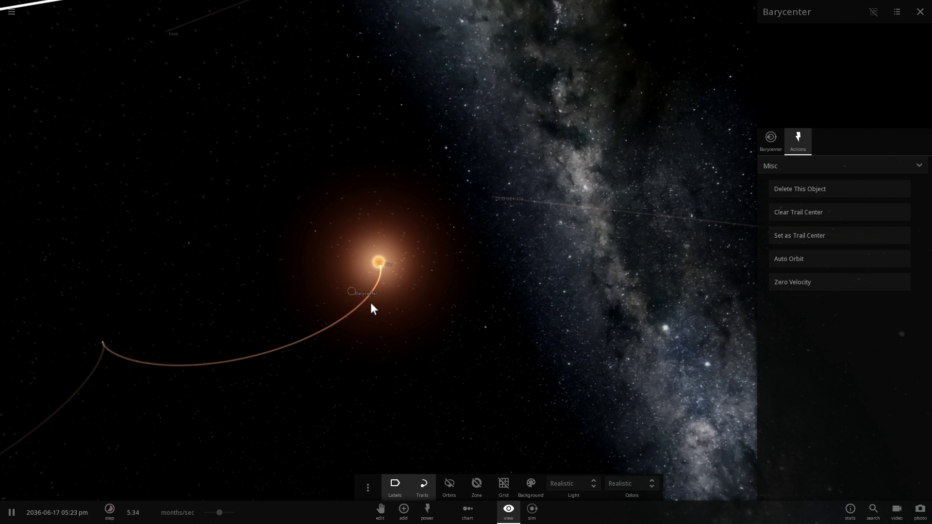
{"action": "right_click_drag", "start_coordinate": [372, 302], "coordinate": [374, 308]}
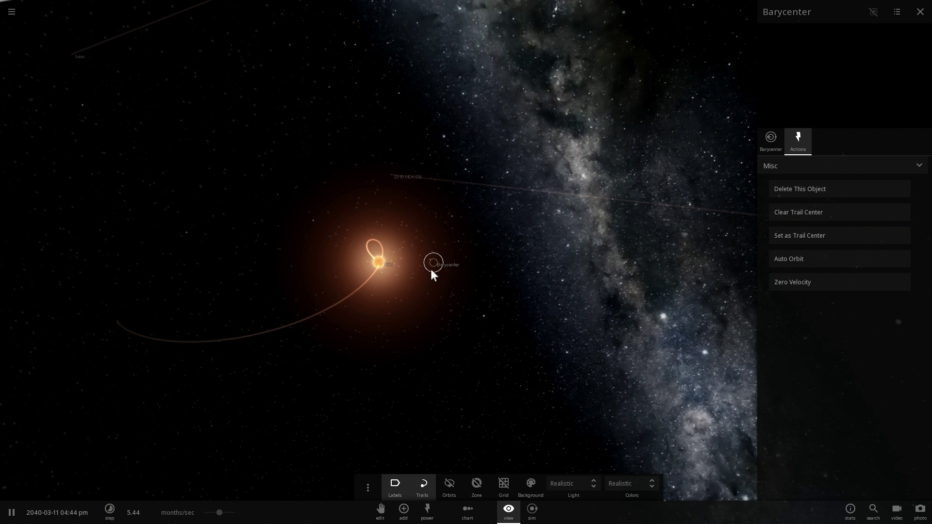
- Zoom out, select the Sun, and swing the view around the solar system
{"action": "scroll", "coordinate": [434, 263], "scroll_direction": "down", "scroll_amount": 5}
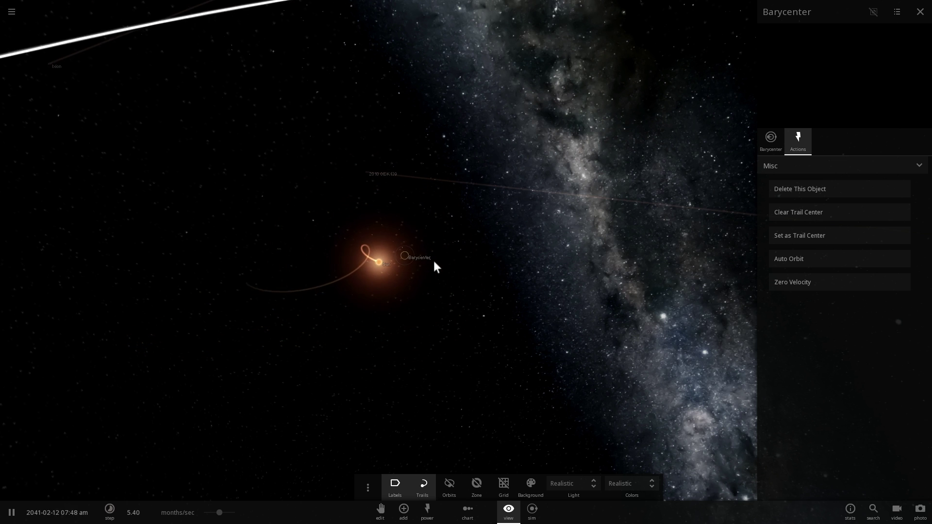
{"action": "scroll", "coordinate": [434, 262], "scroll_direction": "down", "scroll_amount": 5}
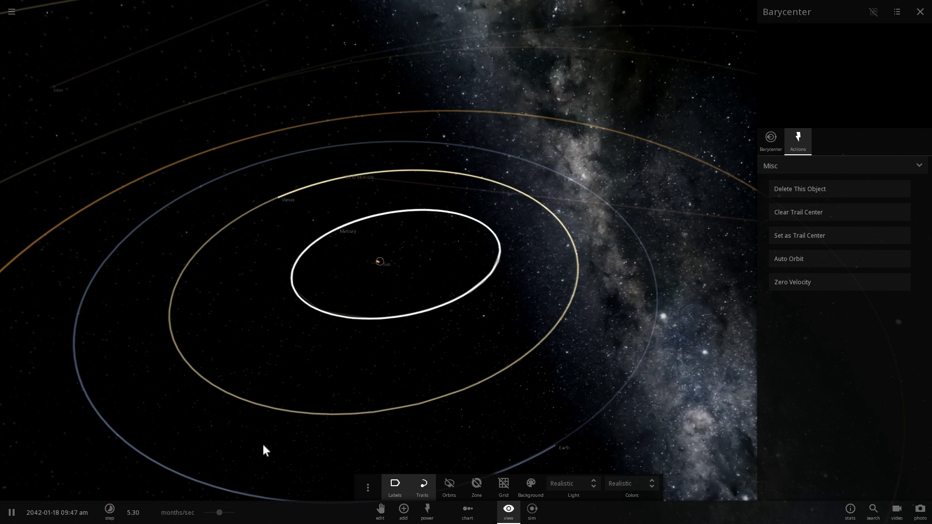
{"action": "scroll", "coordinate": [314, 365], "scroll_direction": "down", "scroll_amount": 10}
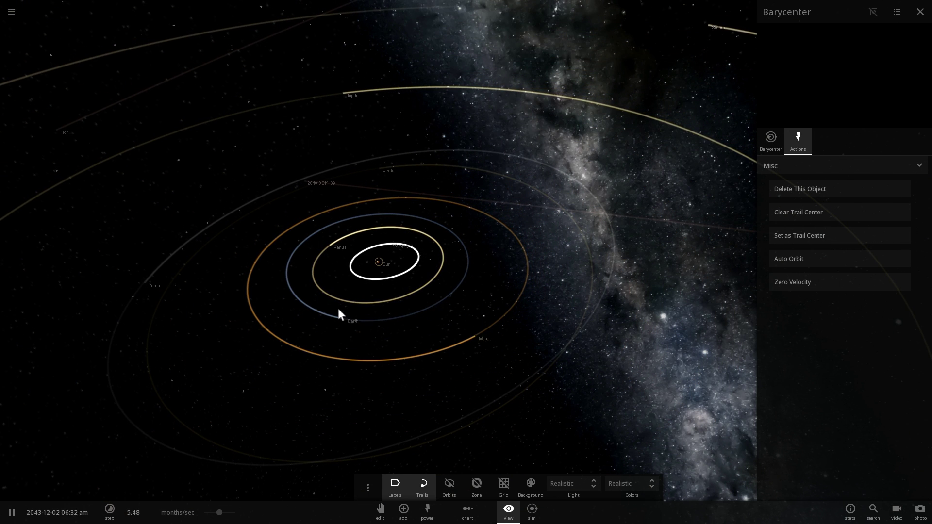
{"action": "left_click", "coordinate": [400, 260]}
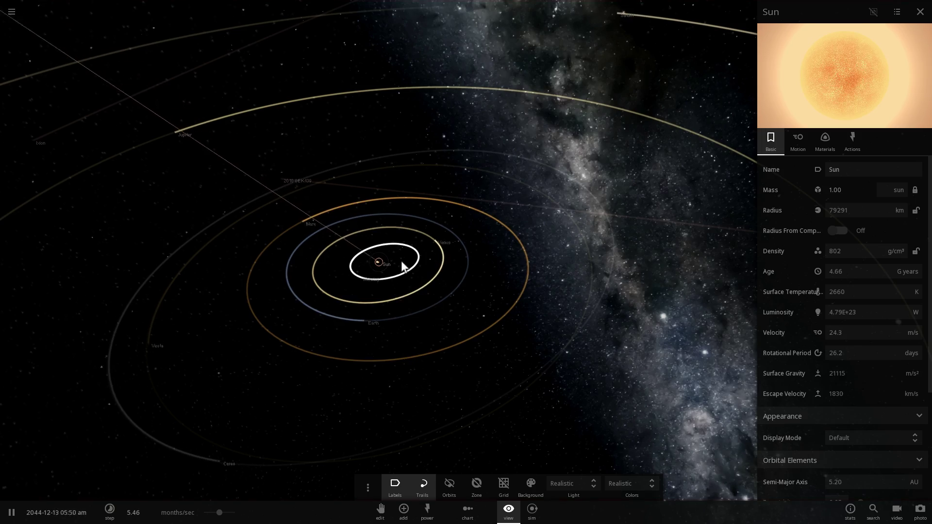
{"action": "scroll", "coordinate": [400, 258], "scroll_direction": "down", "scroll_amount": 10}
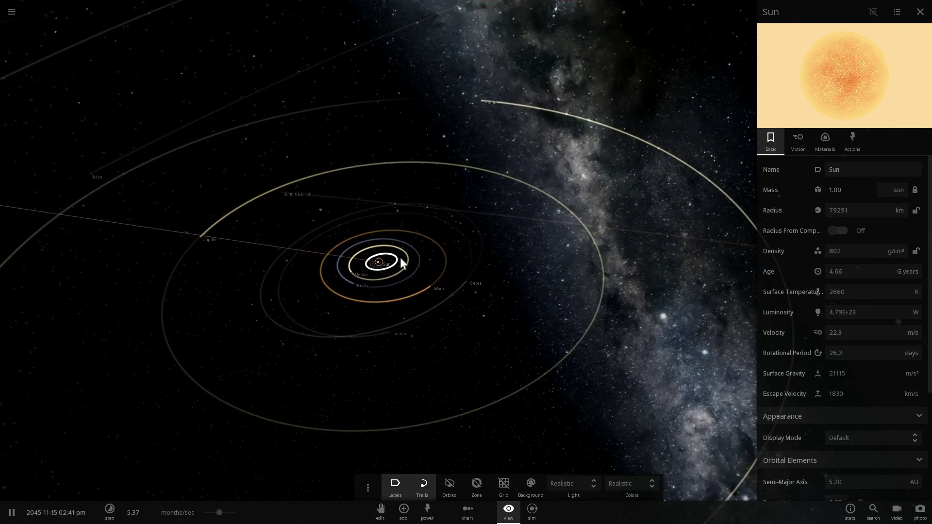
{"action": "right_click_drag", "start_coordinate": [413, 265], "coordinate": [430, 233]}
{"action": "scroll", "coordinate": [430, 233], "scroll_direction": "down", "scroll_amount": 8}
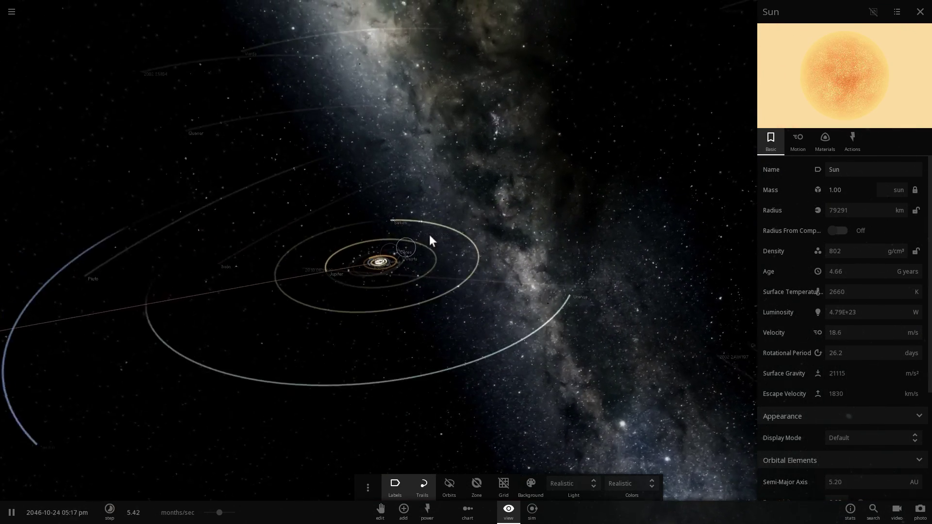
{"action": "left_click_drag", "start_coordinate": [426, 235], "coordinate": [312, 239]}
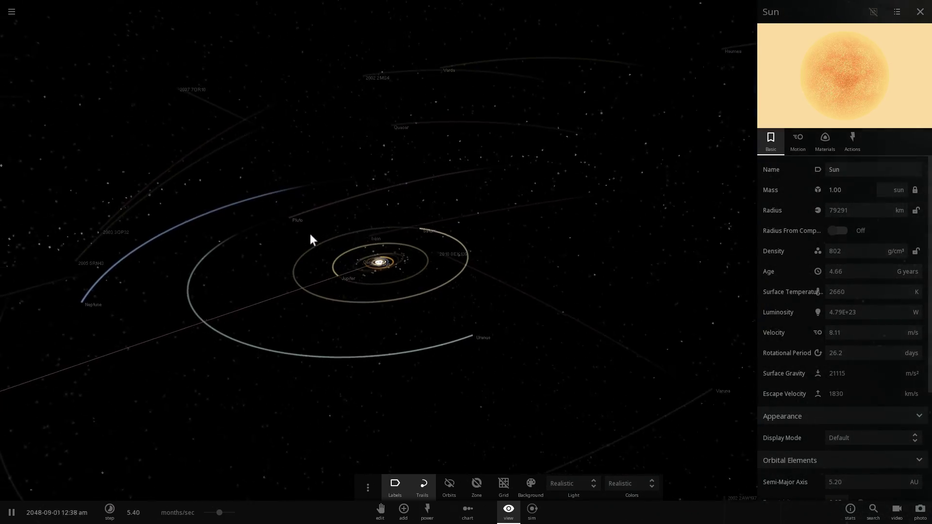
{"action": "scroll", "coordinate": [383, 260], "scroll_direction": "up", "scroll_amount": 5}
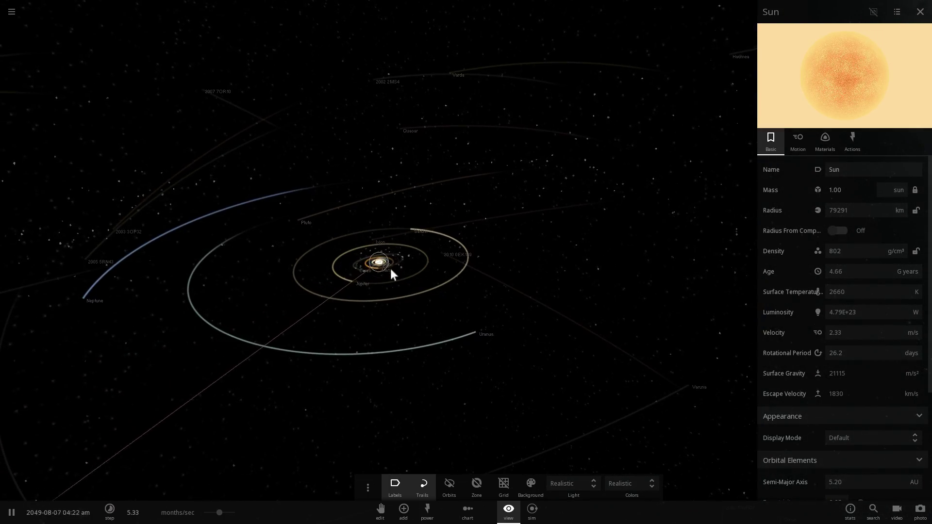
{"action": "scroll", "coordinate": [391, 272], "scroll_direction": "up", "scroll_amount": 5}
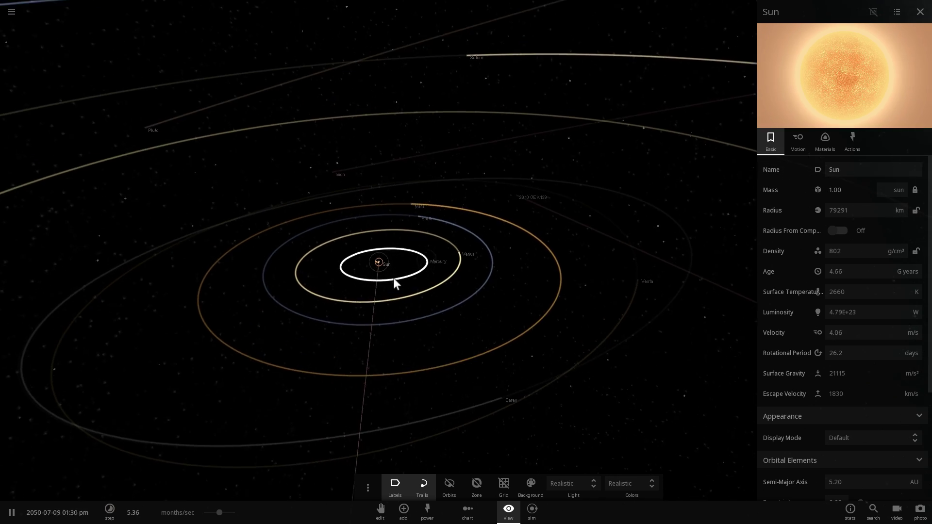
- Bring up the power tools, then show the habitable zone around the Sun
{"action": "left_click", "coordinate": [428, 515]}
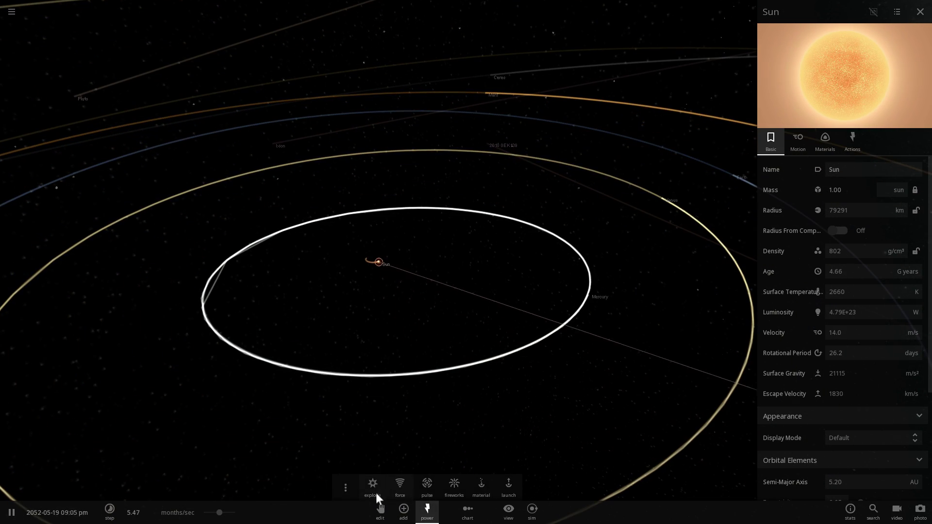
{"action": "left_click", "coordinate": [509, 511]}
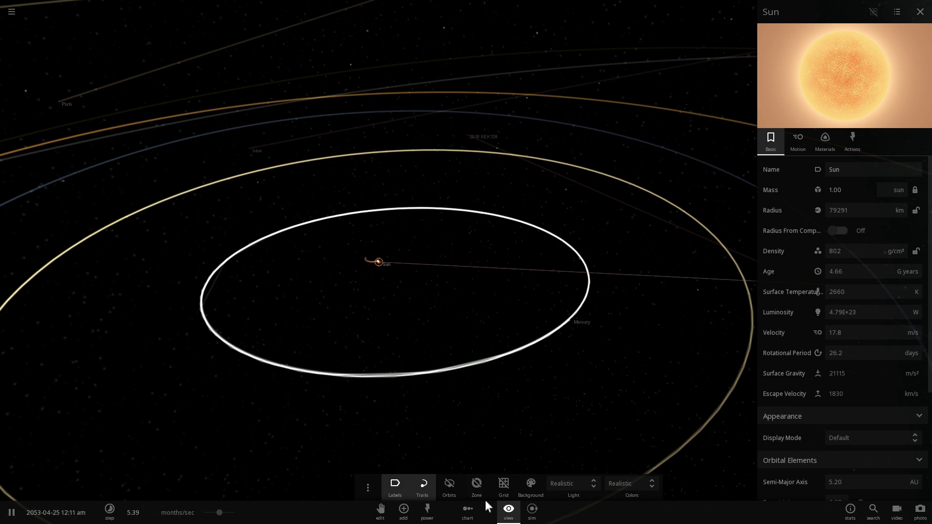
{"action": "left_click", "coordinate": [476, 485]}
{"action": "scroll", "coordinate": [461, 335], "scroll_direction": "up", "scroll_amount": 2}
{"action": "scroll", "coordinate": [430, 327], "scroll_direction": "up", "scroll_amount": 5}
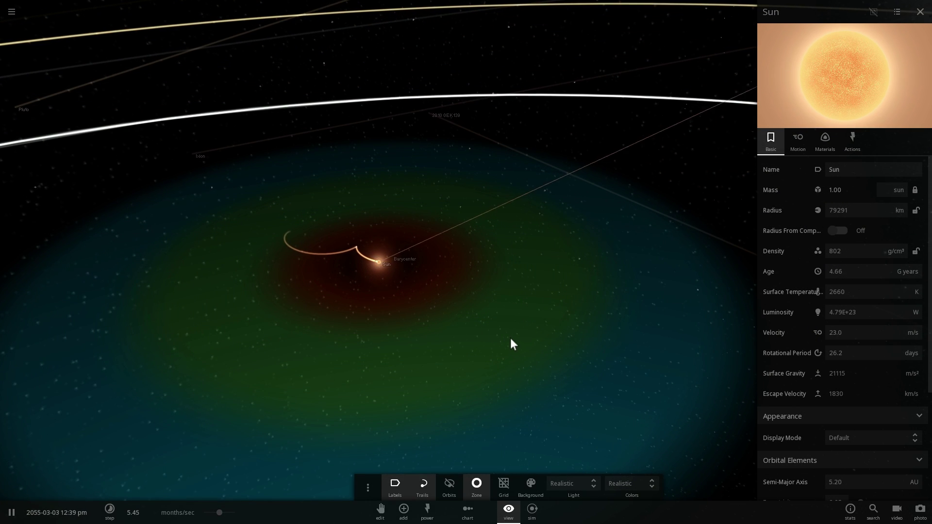
- Place Proxima b in orbit around the shrunken Sun, then delete it
{"action": "left_click", "coordinate": [403, 509]}
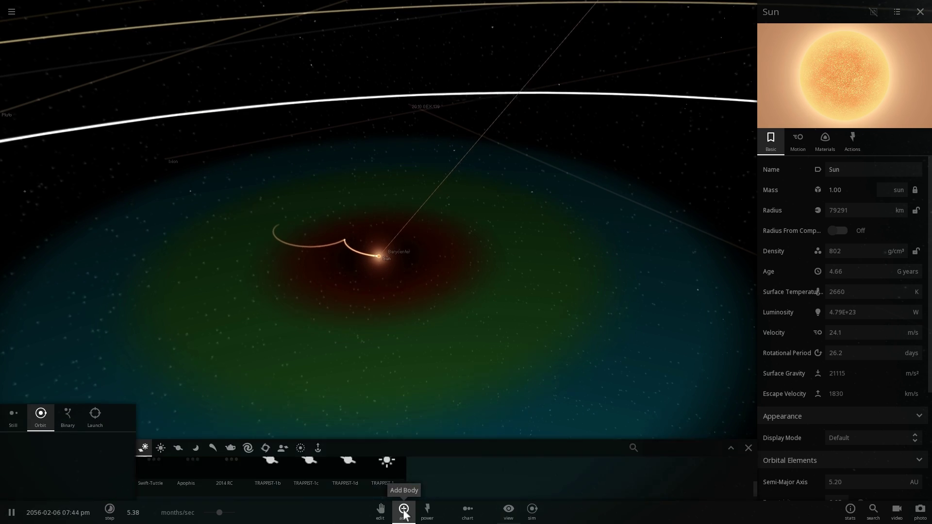
{"action": "left_click", "coordinate": [274, 459]}
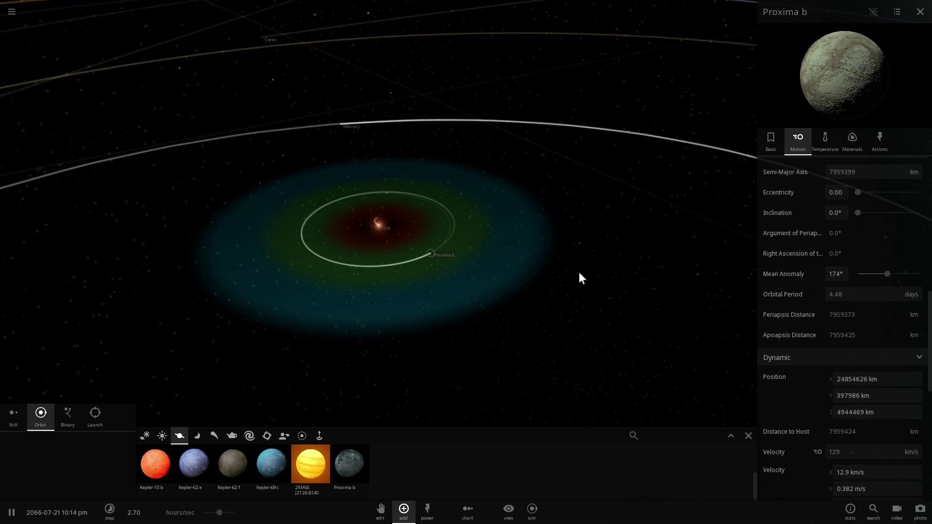
{"action": "right_click_drag", "start_coordinate": [580, 272], "coordinate": [557, 286]}
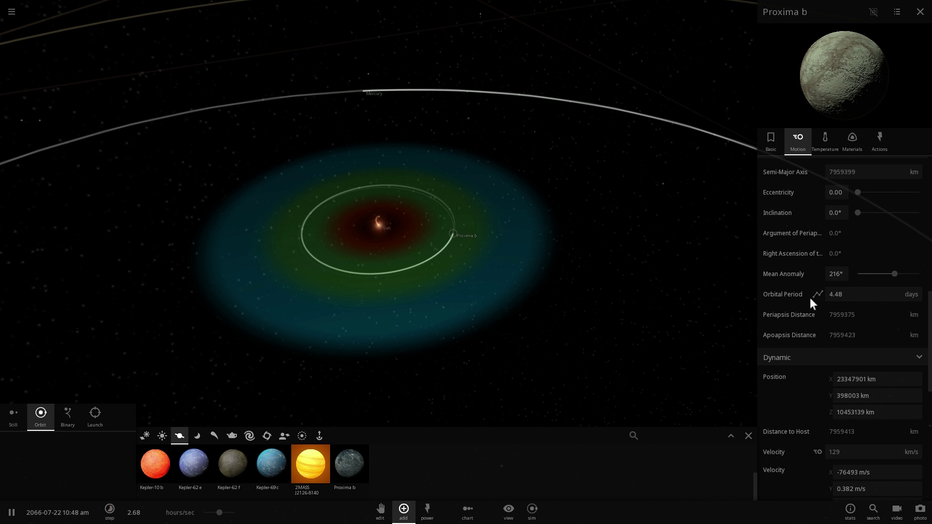
{"action": "scroll", "coordinate": [553, 279], "scroll_direction": "up", "scroll_amount": 3}
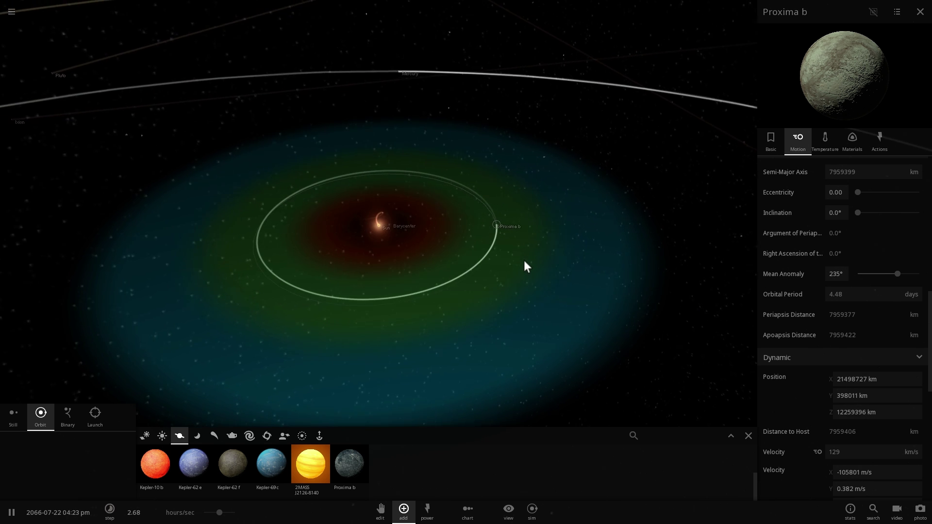
{"action": "scroll", "coordinate": [524, 265], "scroll_direction": "up", "scroll_amount": 3}
{"action": "scroll", "coordinate": [524, 261], "scroll_direction": "up", "scroll_amount": 1}
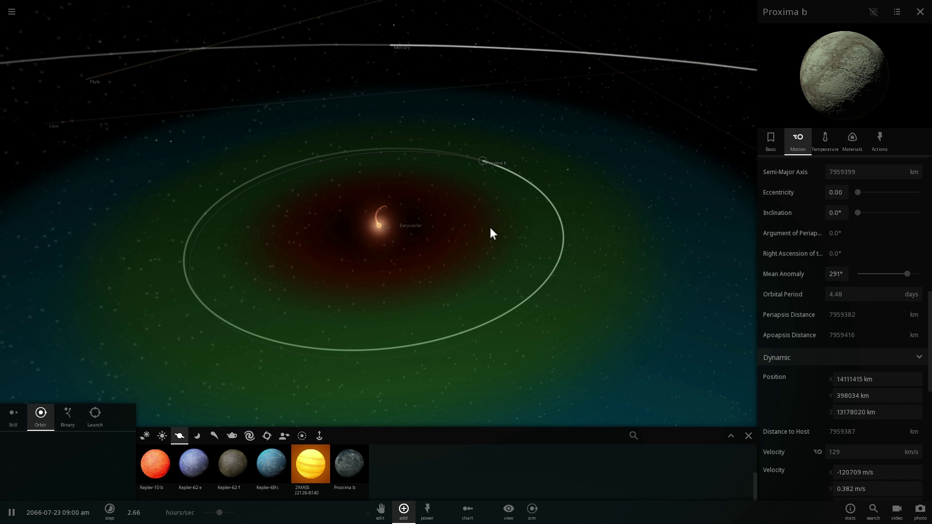
{"action": "left_click_drag", "start_coordinate": [594, 189], "coordinate": [538, 174]}
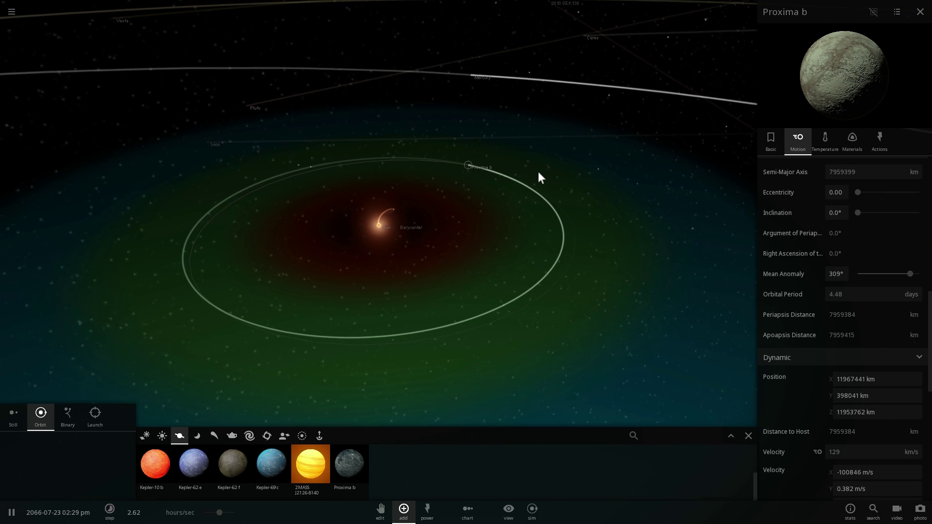
{"action": "key", "text": "Delete"}
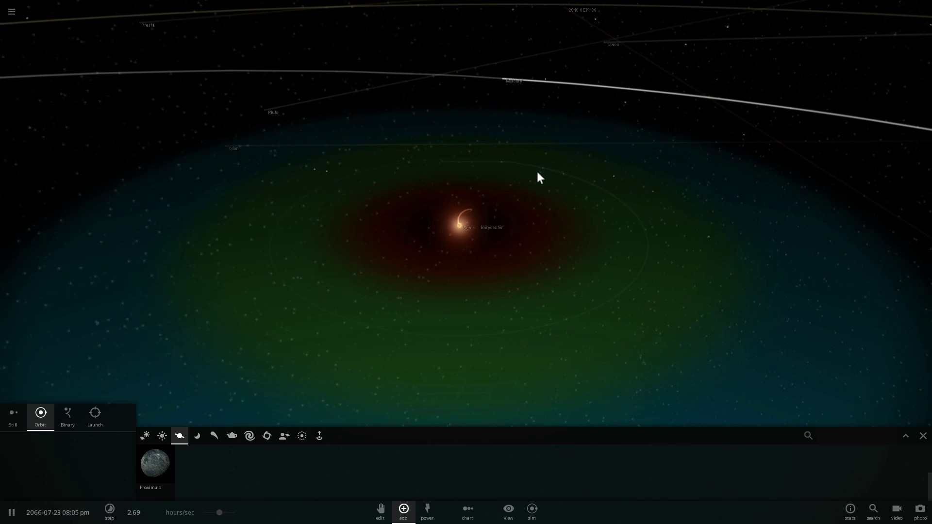
- Select Mercury and display its temperature properties (-187 °C surface, -182 °C effective)
{"action": "scroll", "coordinate": [526, 212], "scroll_direction": "down", "scroll_amount": 5}
{"action": "right_click_drag", "start_coordinate": [525, 218], "coordinate": [529, 240]}
{"action": "scroll", "coordinate": [529, 240], "scroll_direction": "down", "scroll_amount": 2}
{"action": "left_click", "coordinate": [472, 139]}
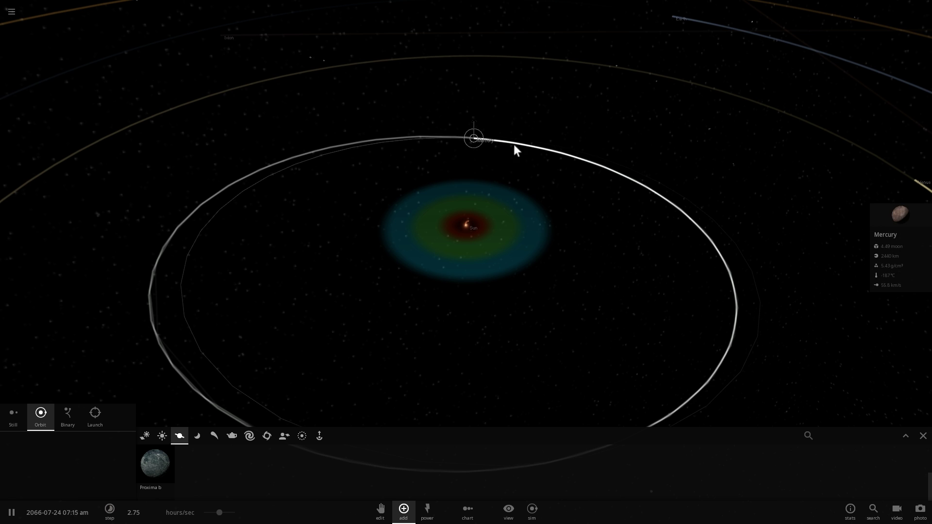
{"action": "left_click", "coordinate": [883, 214]}
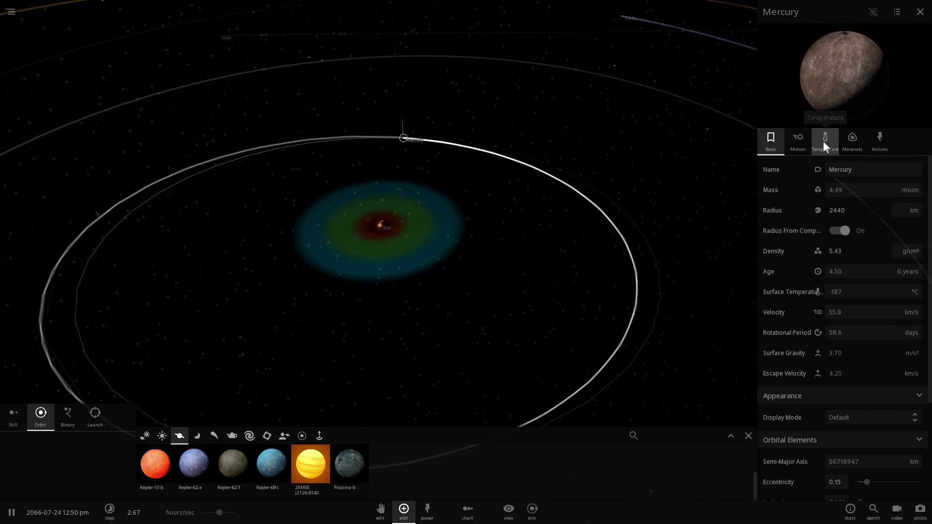
{"action": "left_click", "coordinate": [825, 141]}
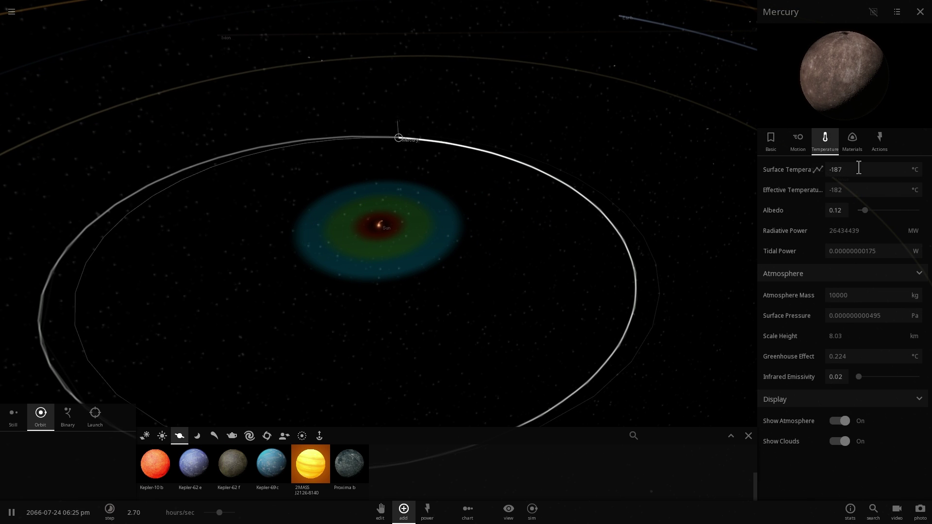
- Select Earth, view its climate readings (-126 °C surface, 0.60 albedo), then zoom out to the orbits
{"action": "scroll", "coordinate": [651, 221], "scroll_direction": "down", "scroll_amount": 5}
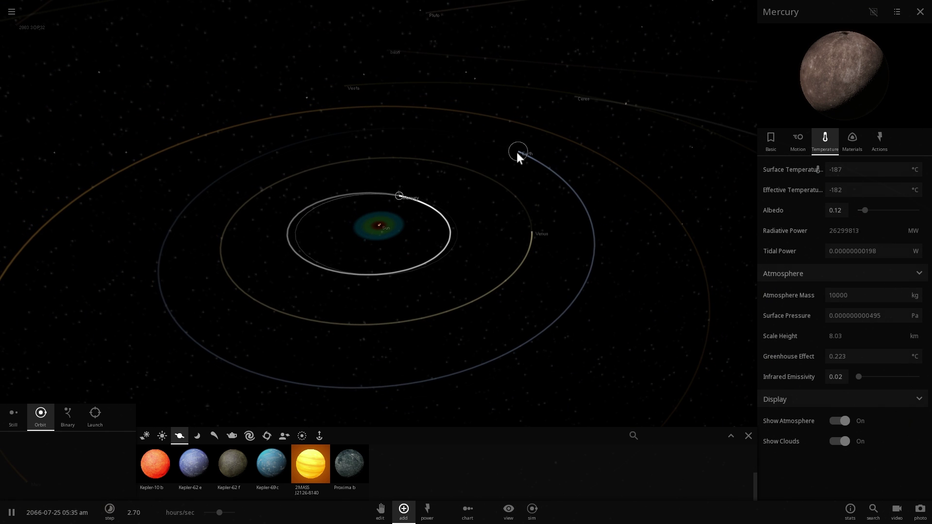
{"action": "left_click", "coordinate": [517, 152]}
{"action": "scroll", "coordinate": [407, 227], "scroll_direction": "up", "scroll_amount": 8}
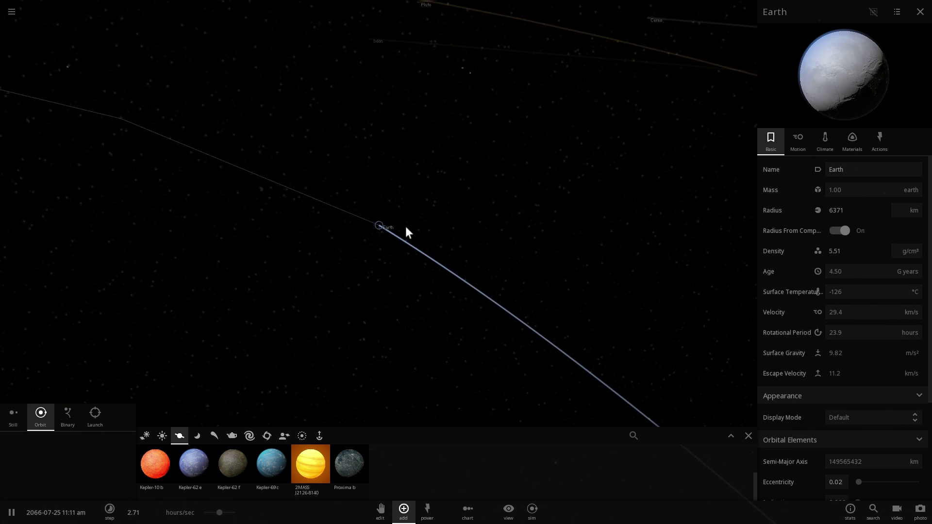
{"action": "scroll", "coordinate": [406, 225], "scroll_direction": "up", "scroll_amount": 5}
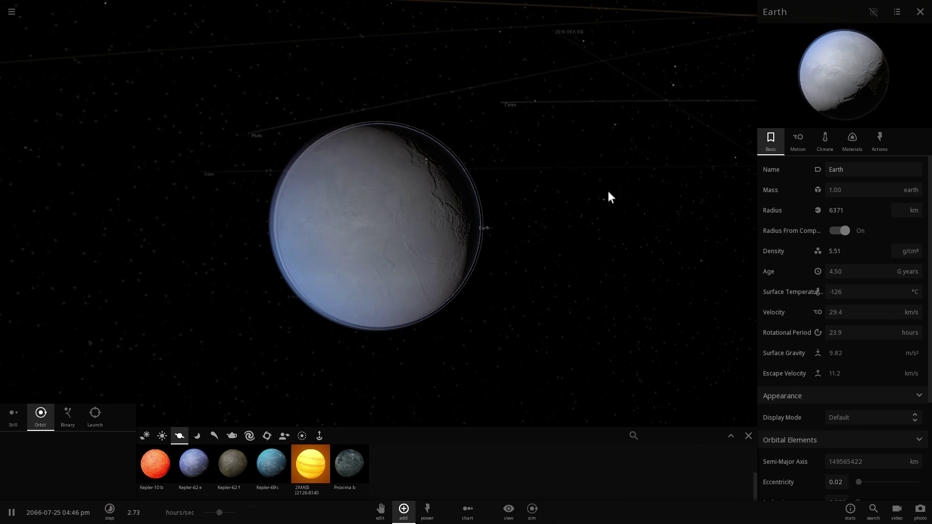
{"action": "left_click", "coordinate": [817, 146]}
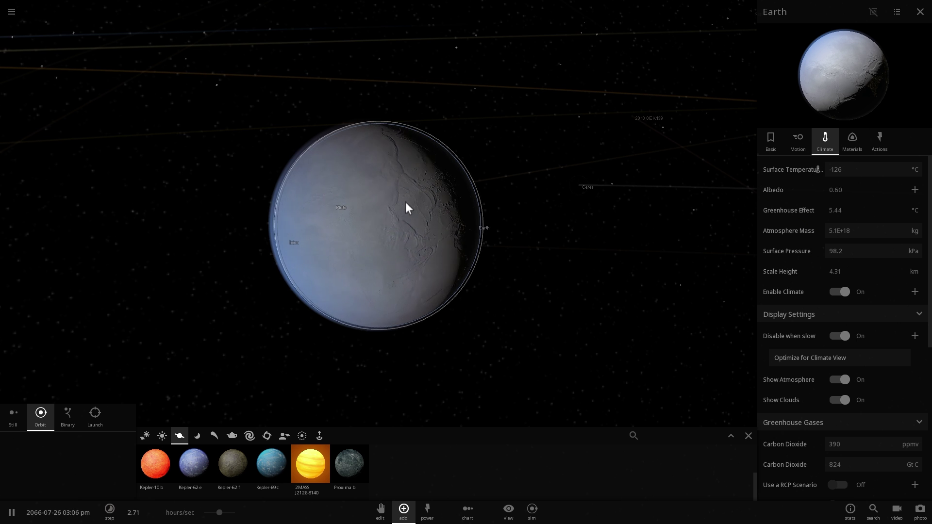
{"action": "scroll", "coordinate": [407, 208], "scroll_direction": "down", "scroll_amount": 10}
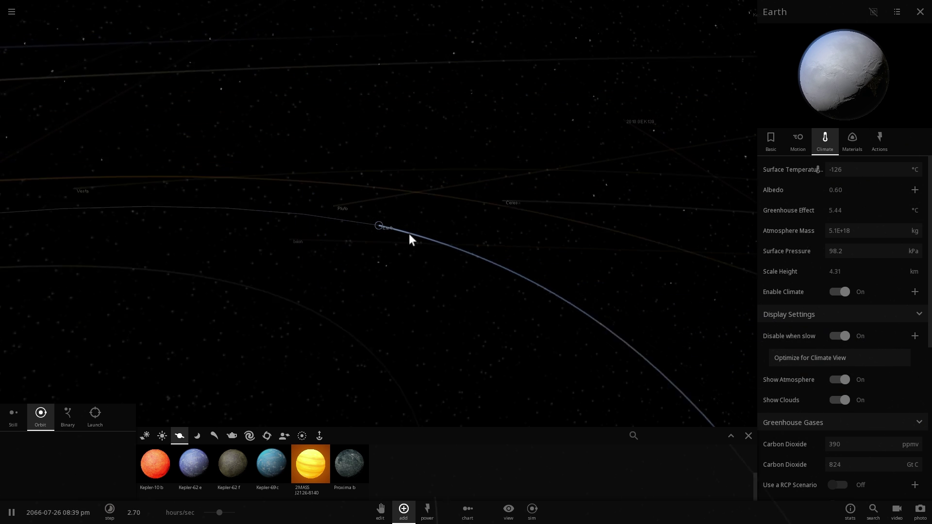
{"action": "scroll", "coordinate": [409, 234], "scroll_direction": "down", "scroll_amount": 5}
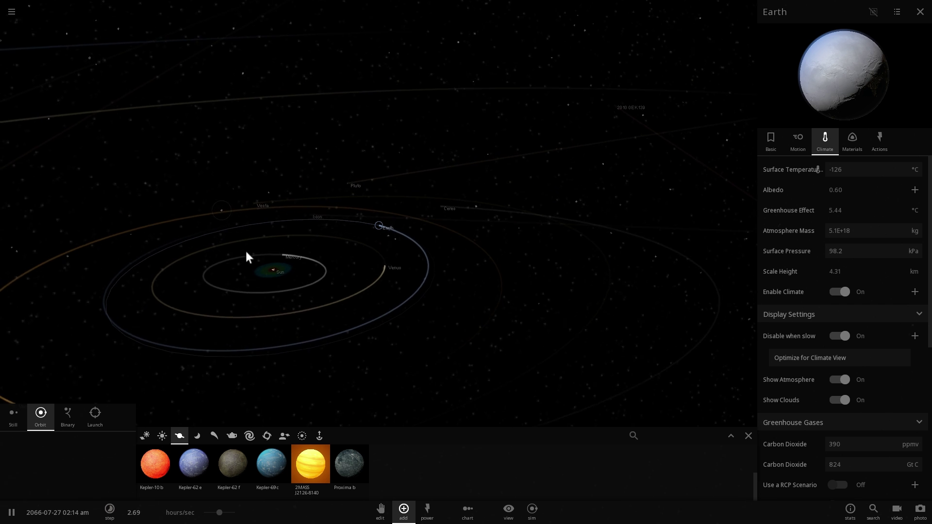
- Select Mars, then Jupiter, and view Jupiter's temperature properties
{"action": "left_click", "coordinate": [184, 333]}
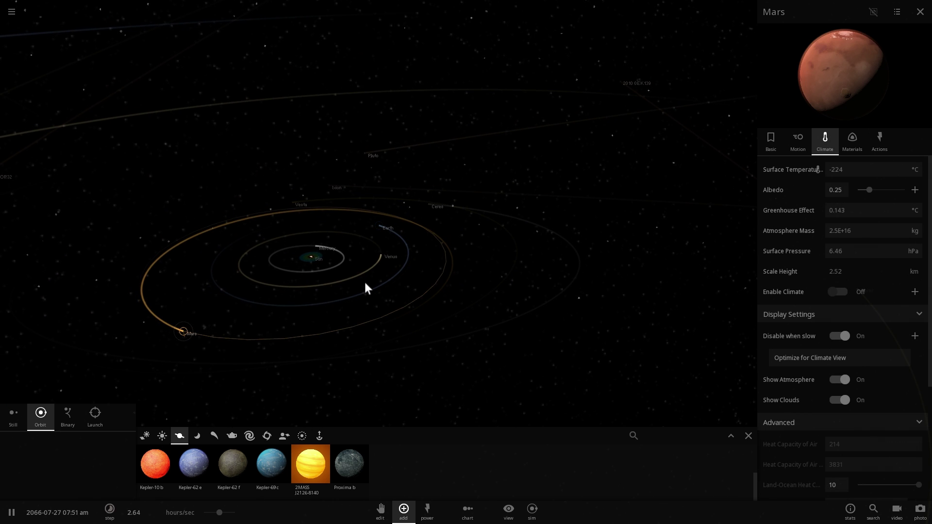
{"action": "scroll", "coordinate": [337, 306], "scroll_direction": "down", "scroll_amount": 5}
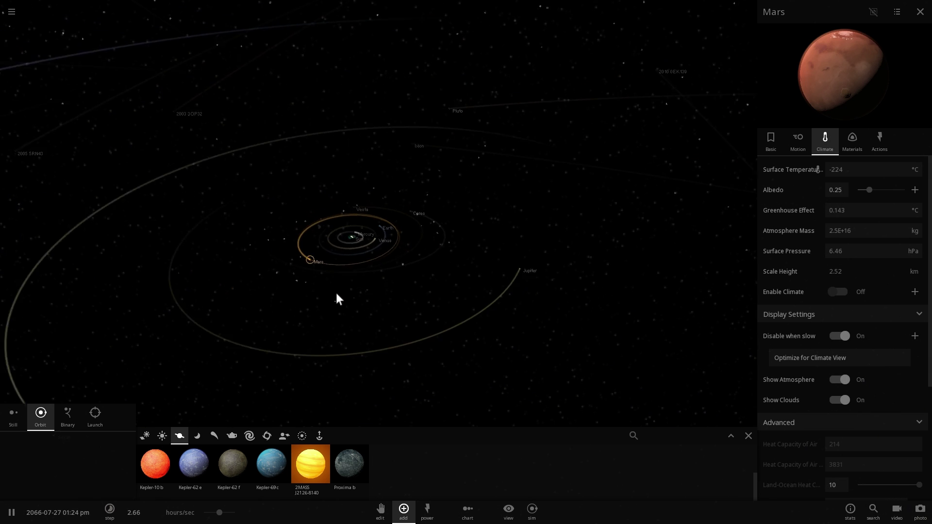
{"action": "left_click", "coordinate": [487, 274]}
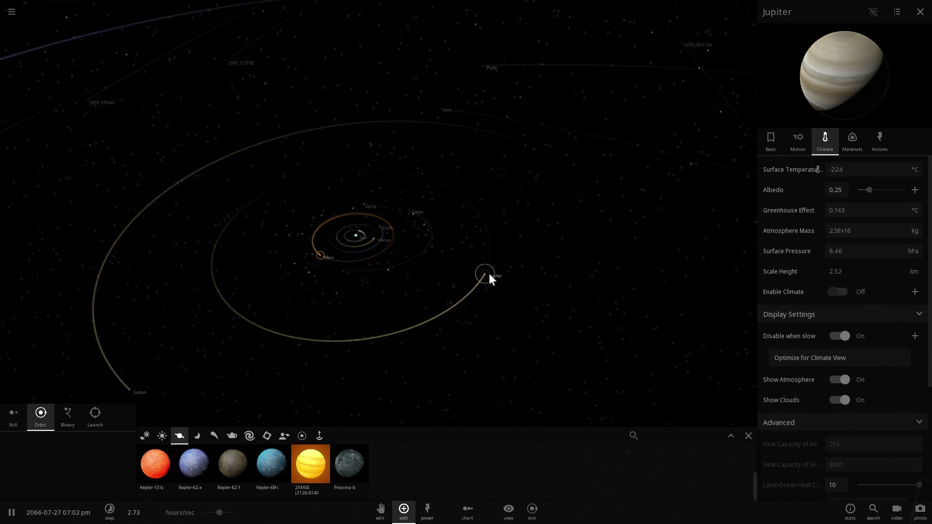
{"action": "left_click", "coordinate": [814, 144]}
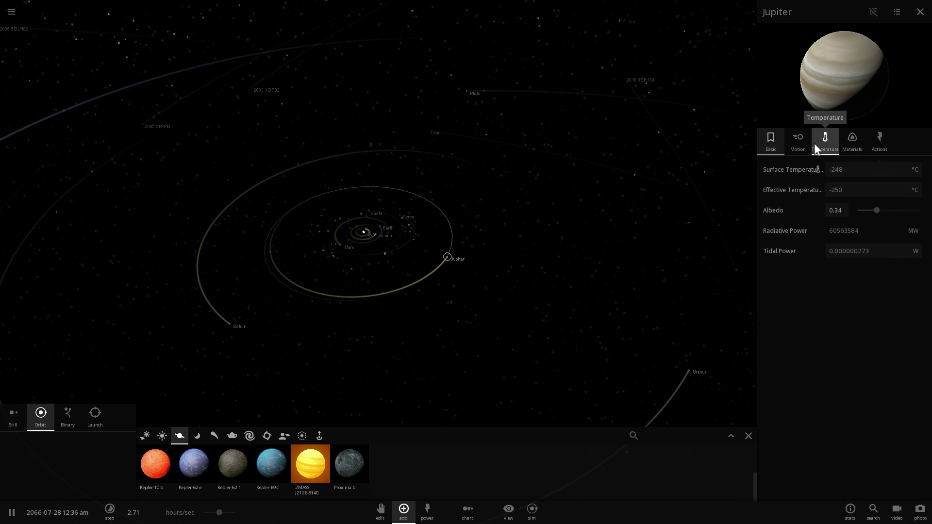
- Select Saturn, Uranus and Neptune, then swing back inward and select the Sun
{"action": "left_click", "coordinate": [281, 288]}
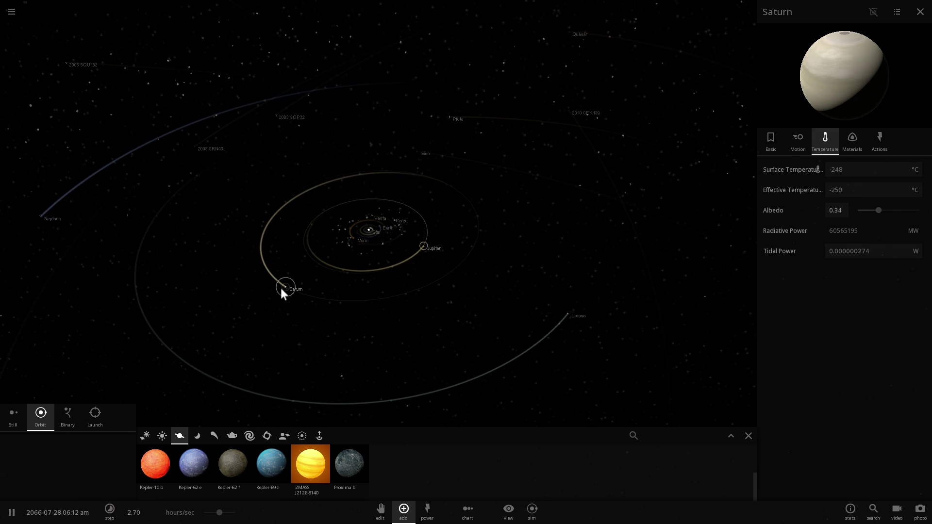
{"action": "left_click", "coordinate": [565, 316]}
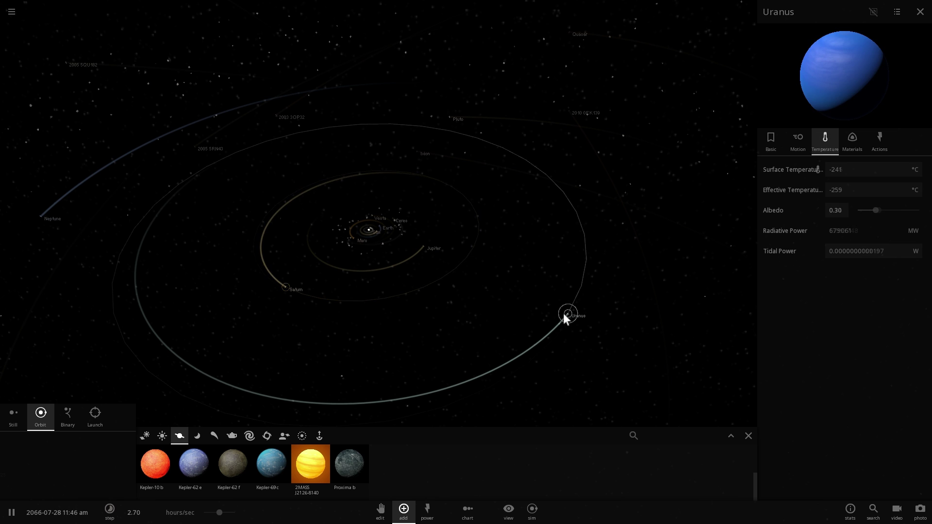
{"action": "left_click", "coordinate": [230, 222]}
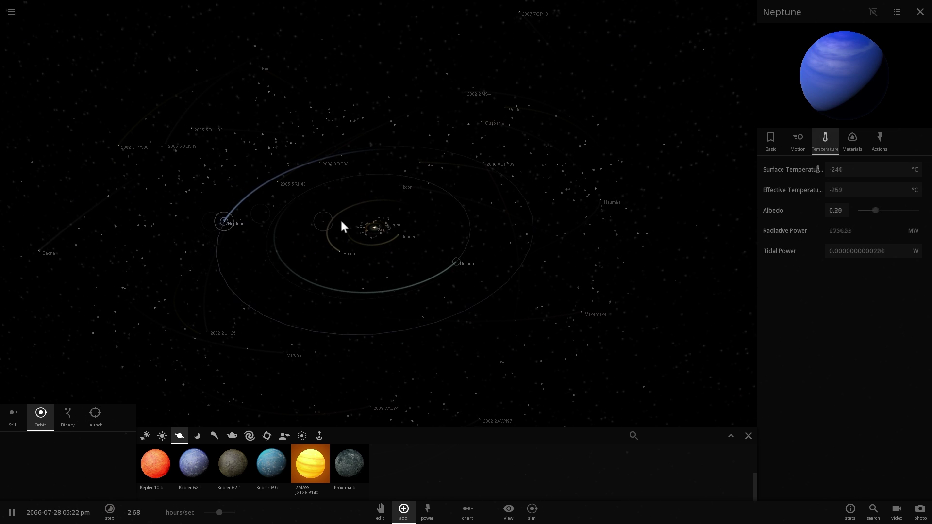
{"action": "scroll", "coordinate": [382, 228], "scroll_direction": "up", "scroll_amount": 3}
{"action": "right_click_drag", "start_coordinate": [382, 228], "coordinate": [387, 259]}
{"action": "scroll", "coordinate": [388, 260], "scroll_direction": "up", "scroll_amount": 3}
{"action": "left_click", "coordinate": [245, 266]}
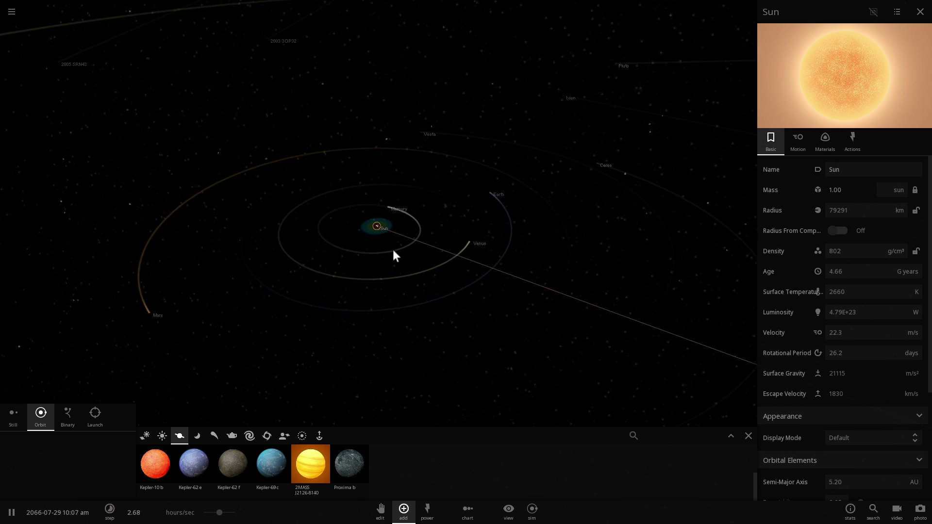
- Zoom in close on the Sun, then ease back out slightly
{"action": "scroll", "coordinate": [379, 228], "scroll_direction": "up", "scroll_amount": 4}
{"action": "scroll", "coordinate": [386, 227], "scroll_direction": "up", "scroll_amount": 5}
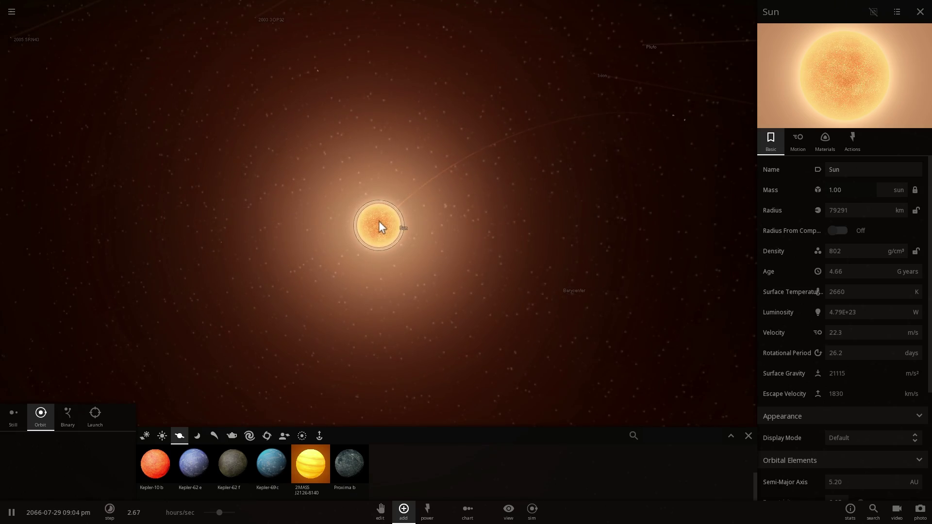
{"action": "scroll", "coordinate": [379, 220], "scroll_direction": "up", "scroll_amount": 3}
{"action": "scroll", "coordinate": [416, 206], "scroll_direction": "down", "scroll_amount": 3}
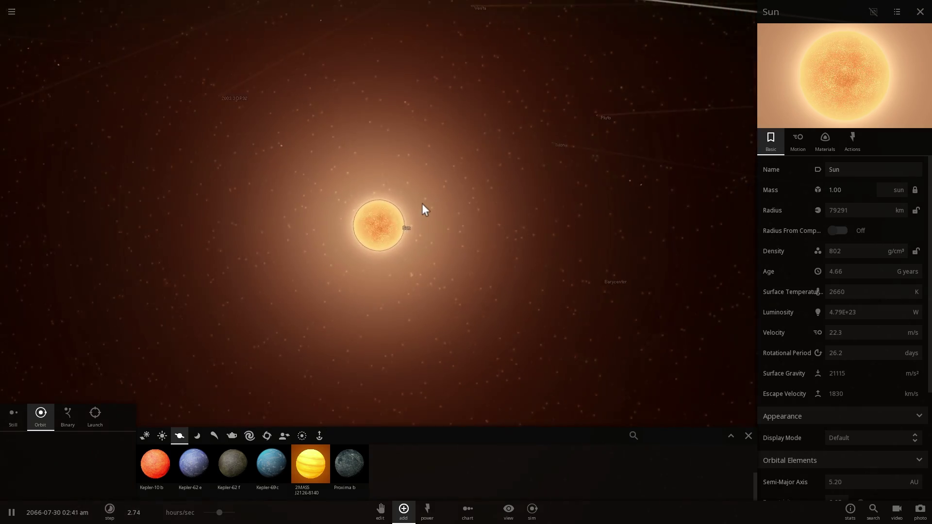
- Orbit the camera around the Sun until the Milky Way comes into view
{"action": "right_click_drag", "start_coordinate": [481, 176], "coordinate": [523, 168]}
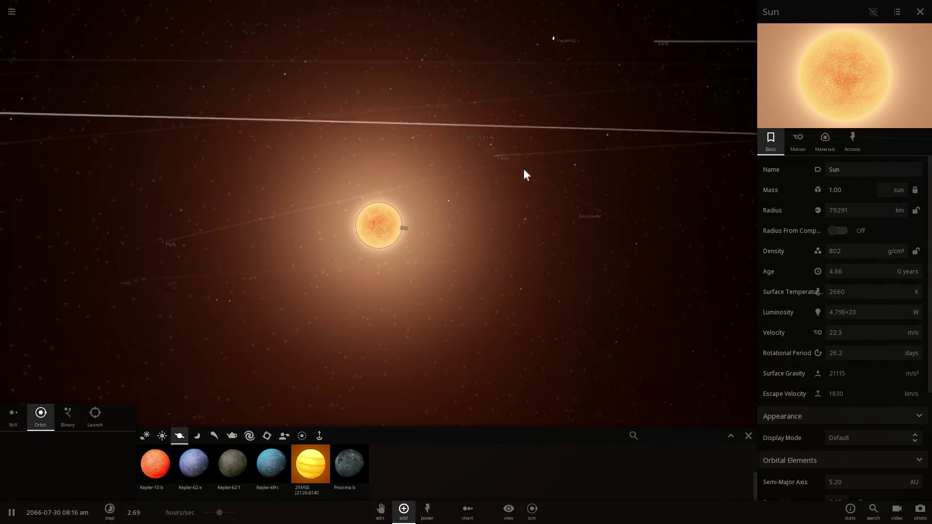
{"action": "mouse_move", "coordinate": [524, 161]}
{"action": "left_mouse_down"}
{"action": "mouse_move", "coordinate": [577, 160]}
{"action": "mouse_move", "coordinate": [526, 170]}
{"action": "mouse_move", "coordinate": [533, 165]}
{"action": "left_mouse_up"}
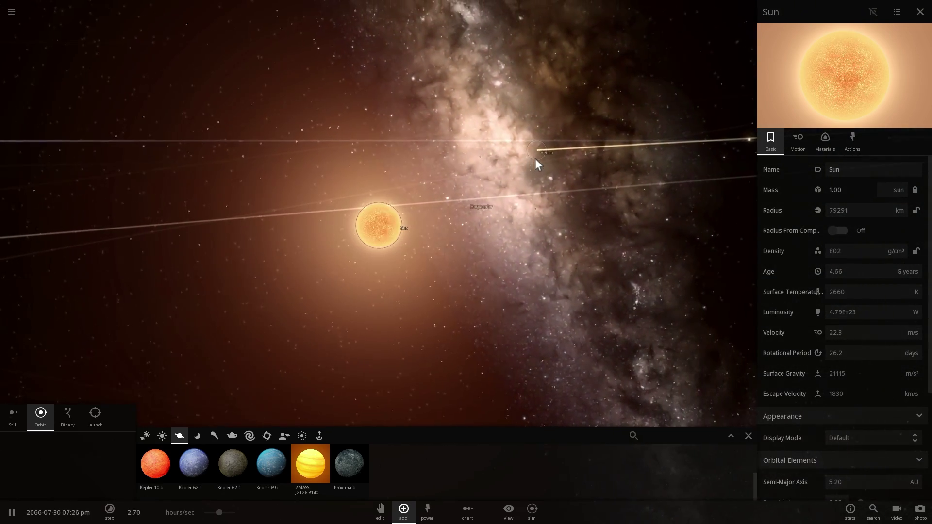
{"action": "right_click_drag", "start_coordinate": [535, 159], "coordinate": [529, 176]}
{"action": "scroll", "coordinate": [527, 168], "scroll_direction": "down", "scroll_amount": 5}
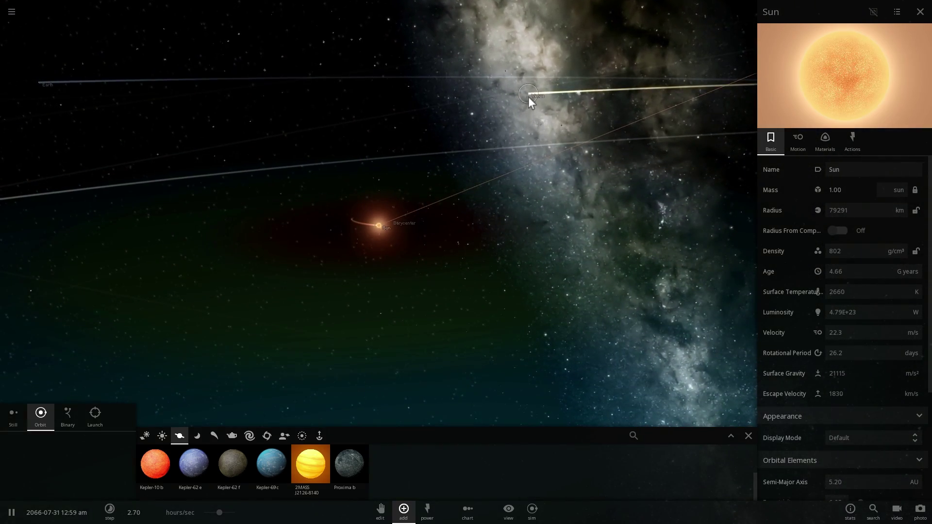
- Select Venus, show its temperature and atmosphere values, and centre the camera on it
{"action": "left_click", "coordinate": [528, 97]}
{"action": "left_click", "coordinate": [825, 139]}
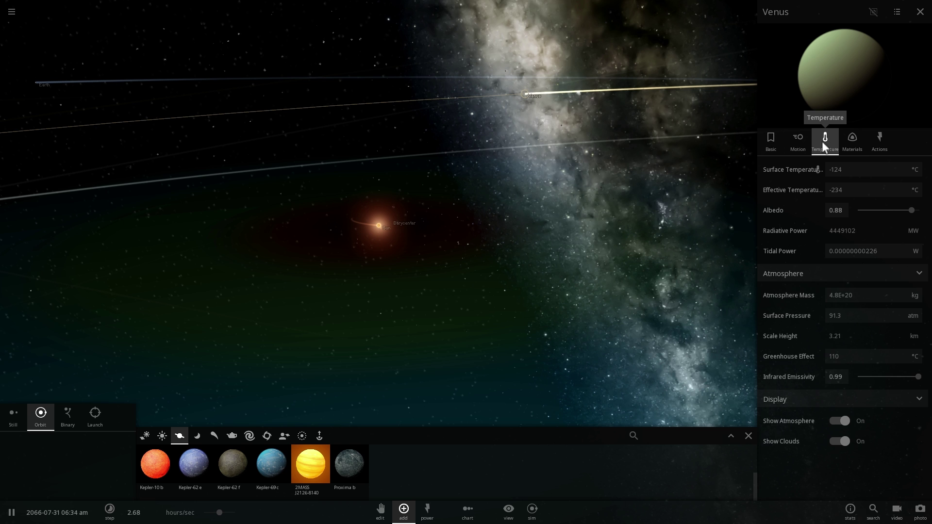
{"action": "double_click", "coordinate": [524, 93]}
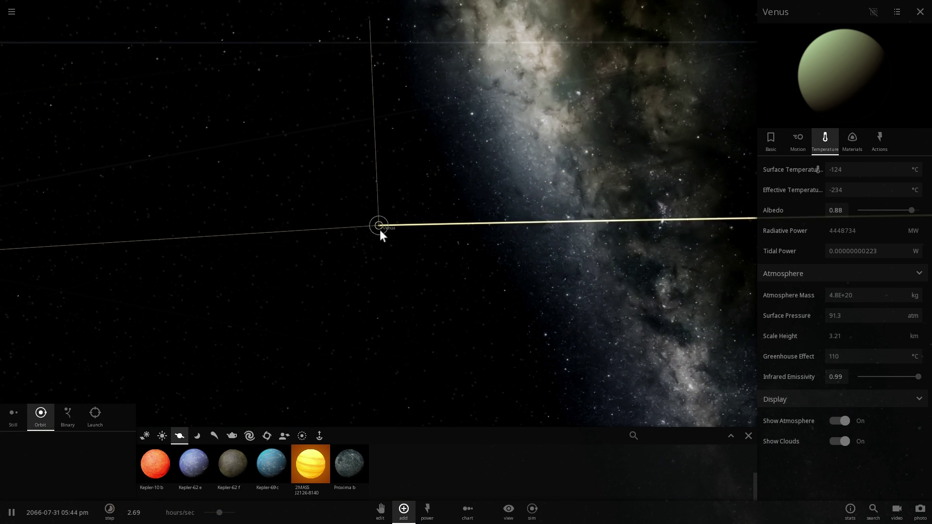
- Orbit and zoom the camera around the green Venus from several sides
{"action": "left_click_drag", "start_coordinate": [381, 226], "coordinate": [503, 210]}
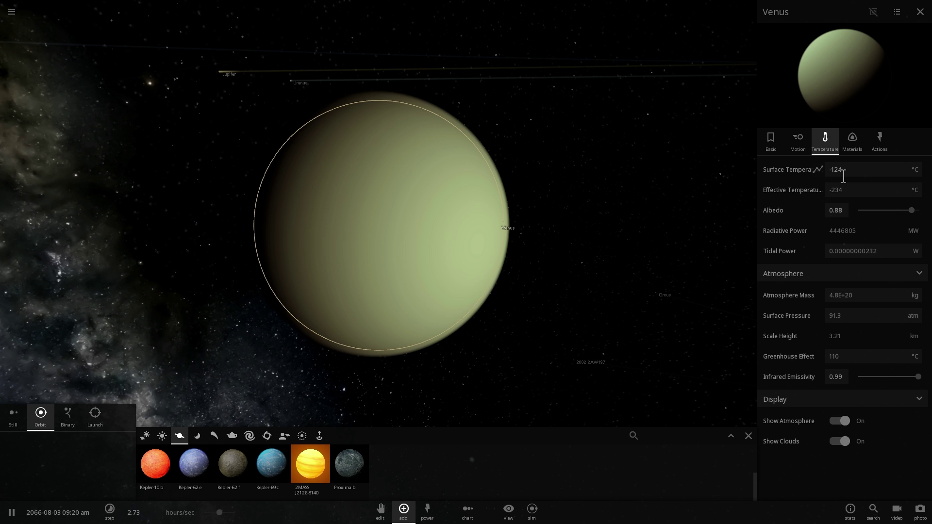
{"action": "left_click_drag", "start_coordinate": [659, 232], "coordinate": [612, 196]}
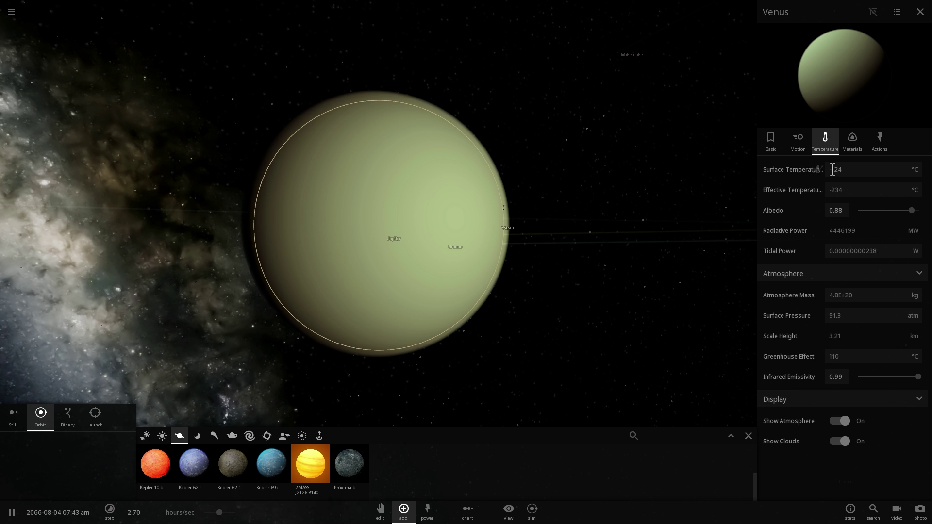
{"action": "left_click_drag", "start_coordinate": [546, 220], "coordinate": [583, 289]}
{"action": "scroll", "coordinate": [448, 238], "scroll_direction": "down", "scroll_amount": 5}
{"action": "scroll", "coordinate": [437, 241], "scroll_direction": "down", "scroll_amount": 5}
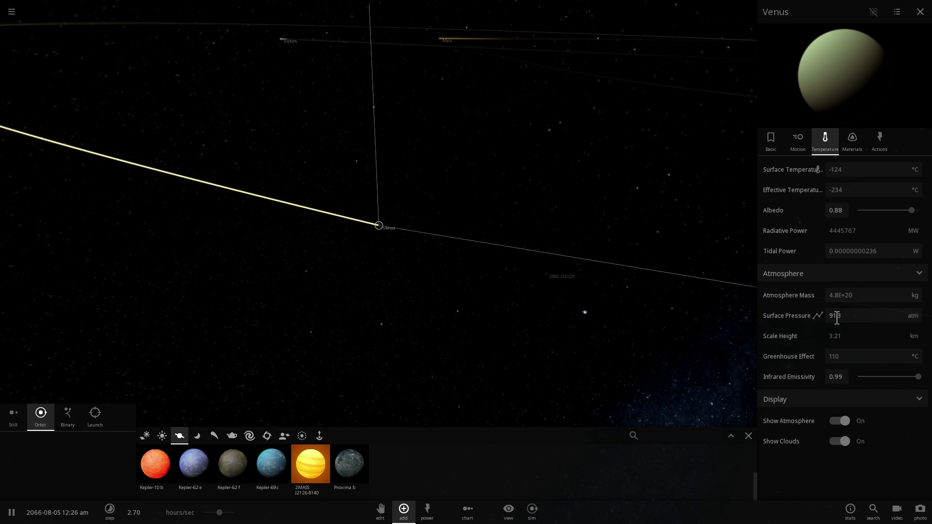
- Set Venus's orbital period to 85 days in its Motion tab orbital elements
{"action": "left_click", "coordinate": [798, 141]}
{"action": "scroll", "coordinate": [801, 253], "scroll_direction": "down", "scroll_amount": 6}
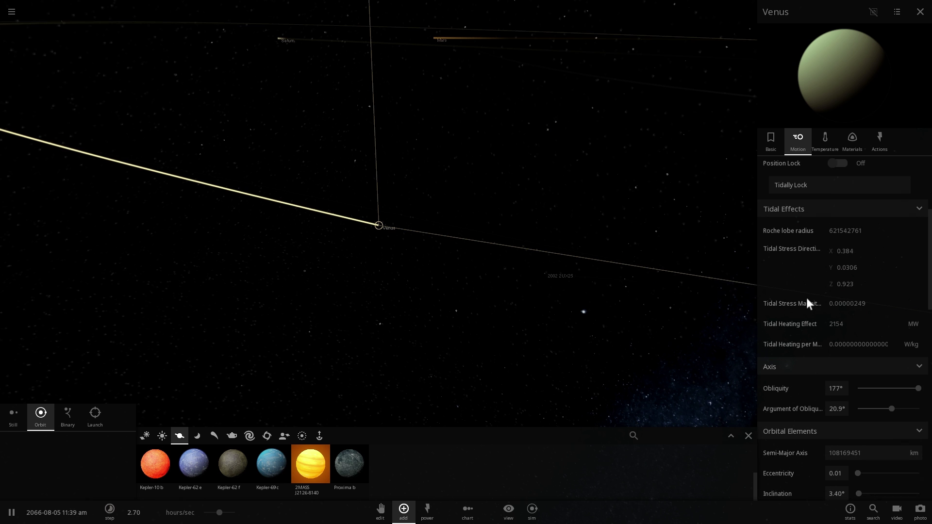
{"action": "left_click_drag", "start_coordinate": [609, 299], "coordinate": [669, 314]}
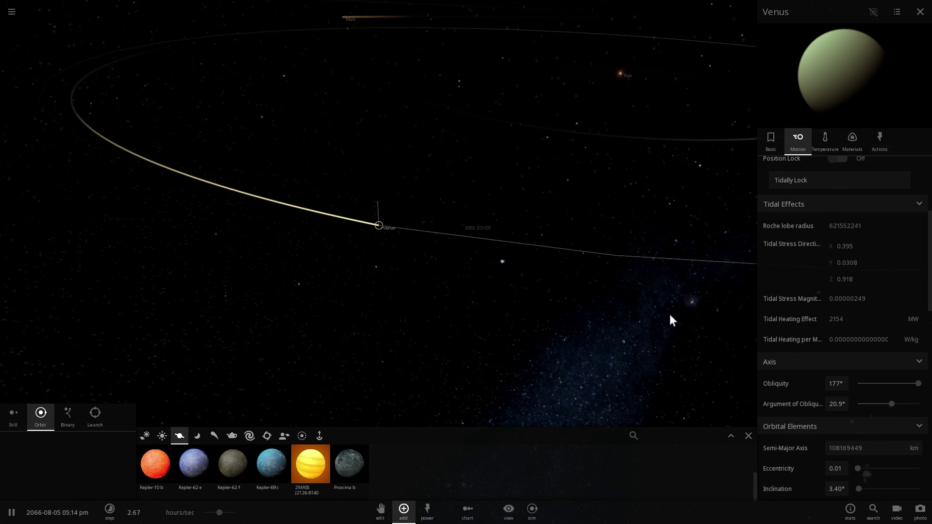
{"action": "scroll", "coordinate": [789, 349], "scroll_direction": "down", "scroll_amount": 3}
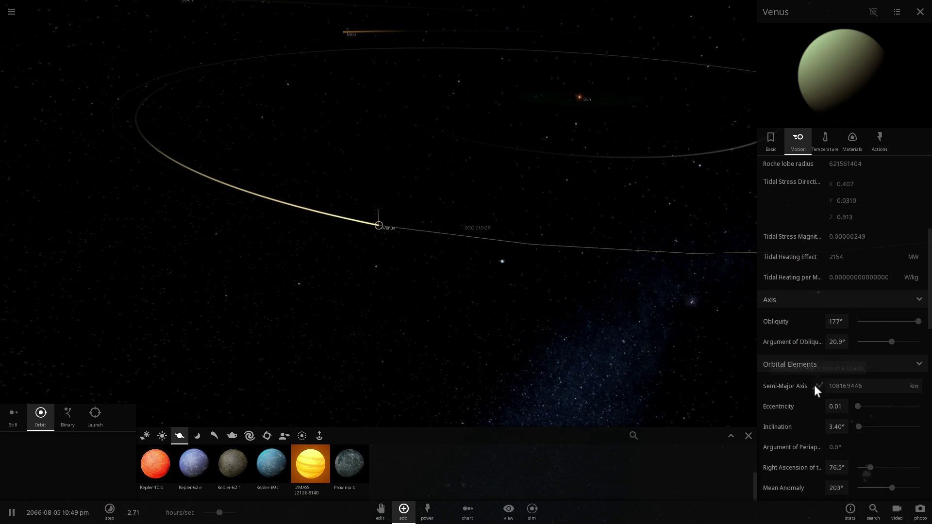
{"action": "scroll", "coordinate": [823, 391], "scroll_direction": "down", "scroll_amount": 2}
{"action": "left_click", "coordinate": [851, 383]}
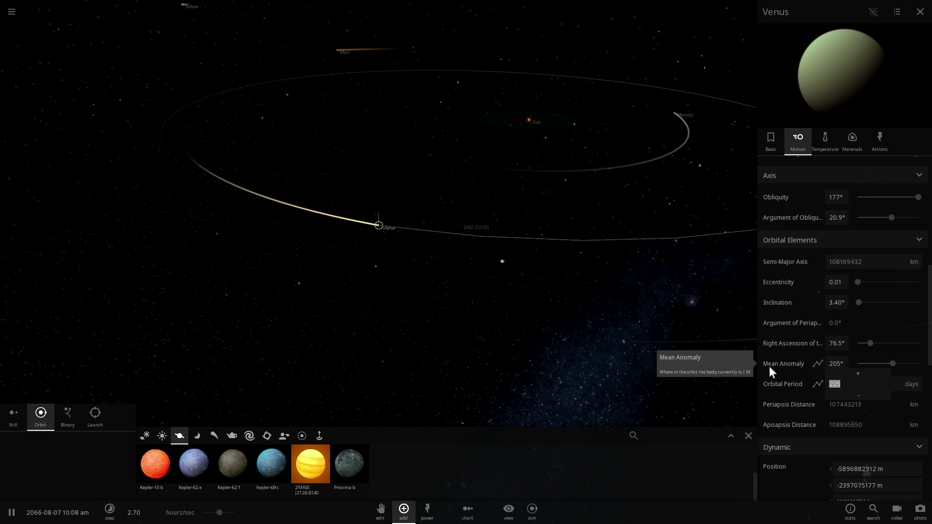
{"action": "type", "text": "85"}
{"action": "key", "text": "Return"}
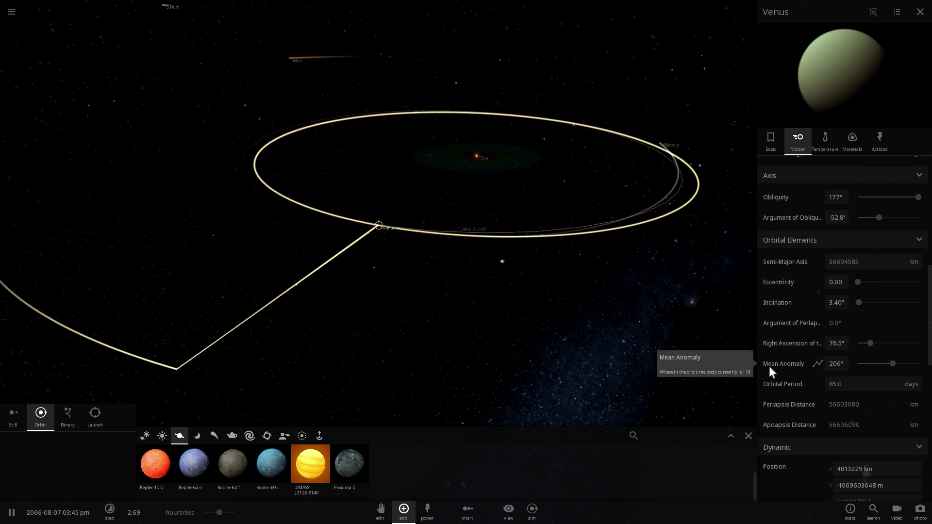
{"action": "left_click", "coordinate": [822, 148]}
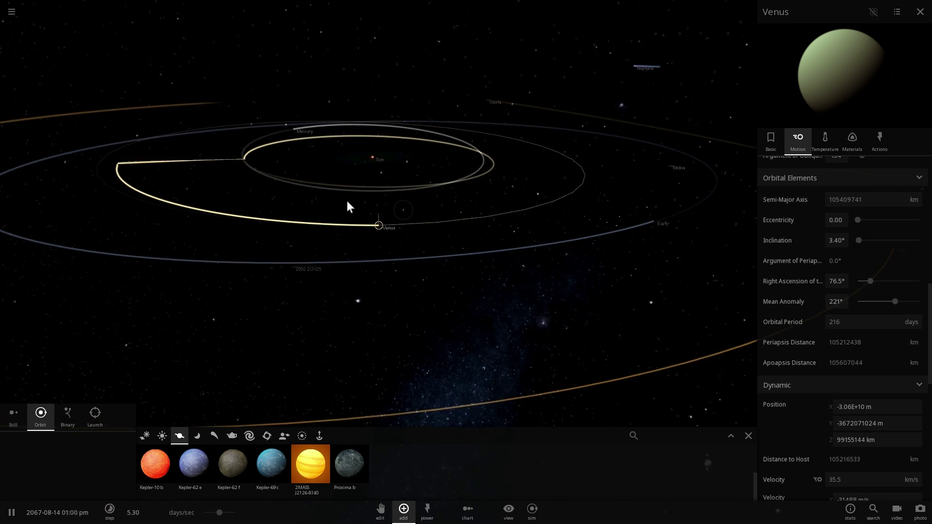
- Reselect Venus, orbit around it and open its full properties panel
{"action": "left_click", "coordinate": [388, 202]}
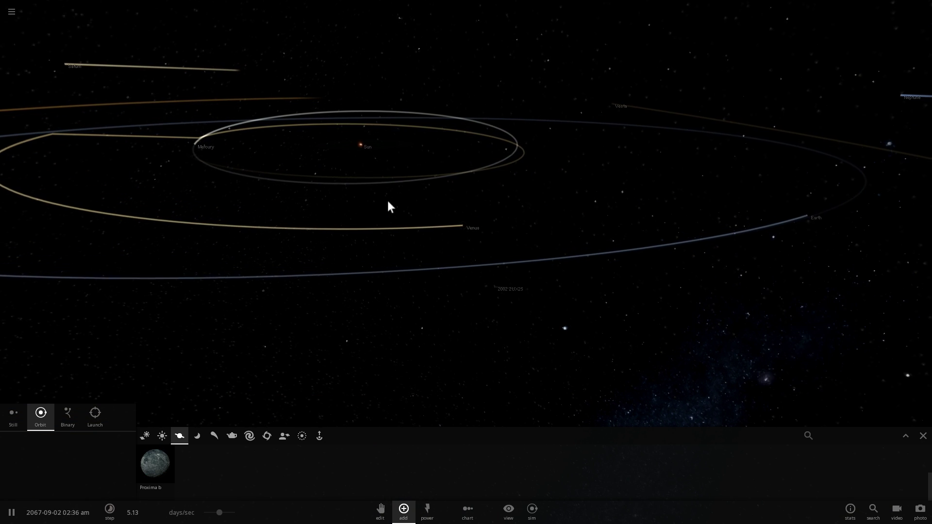
{"action": "left_click", "coordinate": [465, 227]}
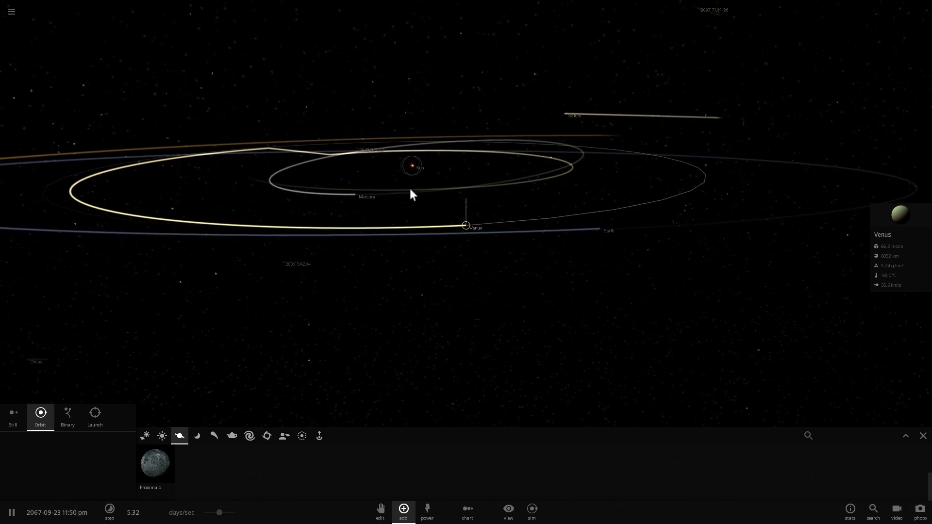
{"action": "right_click_drag", "start_coordinate": [411, 189], "coordinate": [413, 223]}
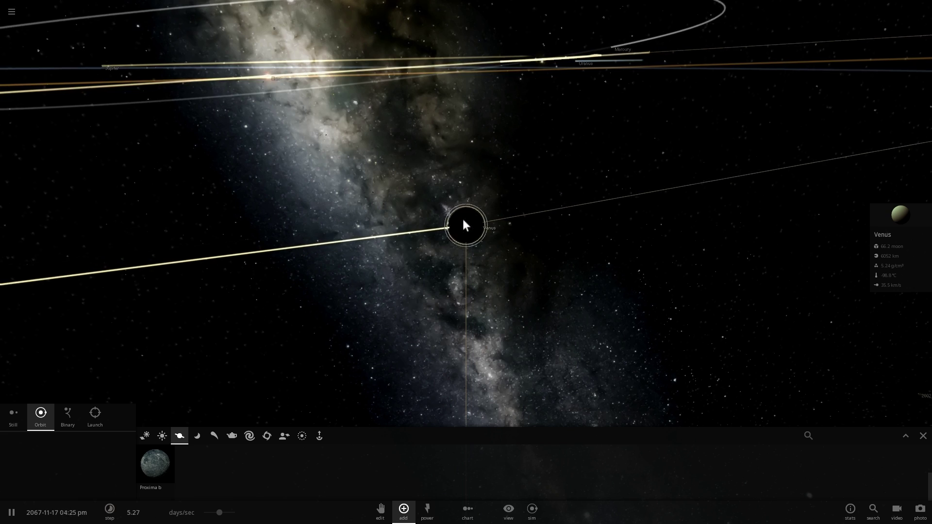
{"action": "scroll", "coordinate": [463, 221], "scroll_direction": "up", "scroll_amount": 5}
{"action": "scroll", "coordinate": [459, 234], "scroll_direction": "down", "scroll_amount": 2}
{"action": "right_click_drag", "start_coordinate": [448, 228], "coordinate": [407, 229]}
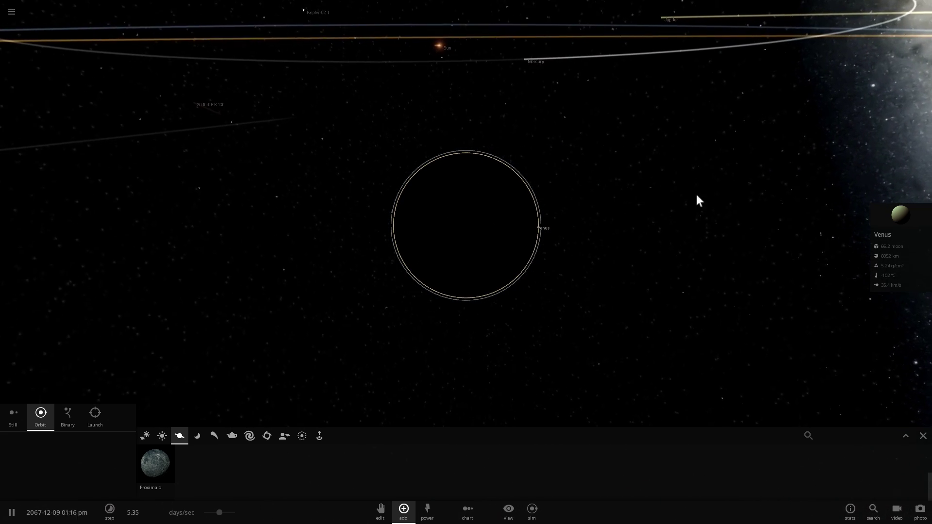
{"action": "left_click", "coordinate": [891, 207]}
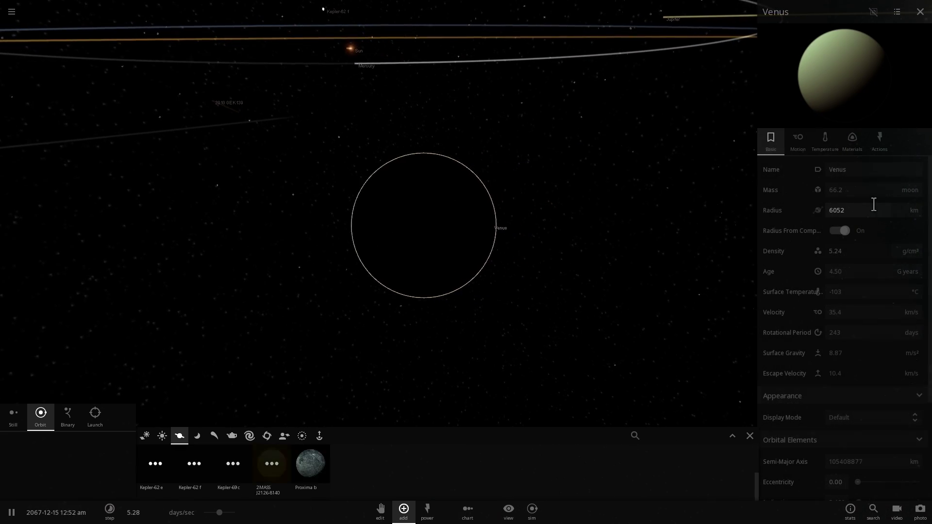
- Lower Venus's albedo from 0.87 to 0.20 in its Temperature properties
{"action": "left_click", "coordinate": [826, 144]}
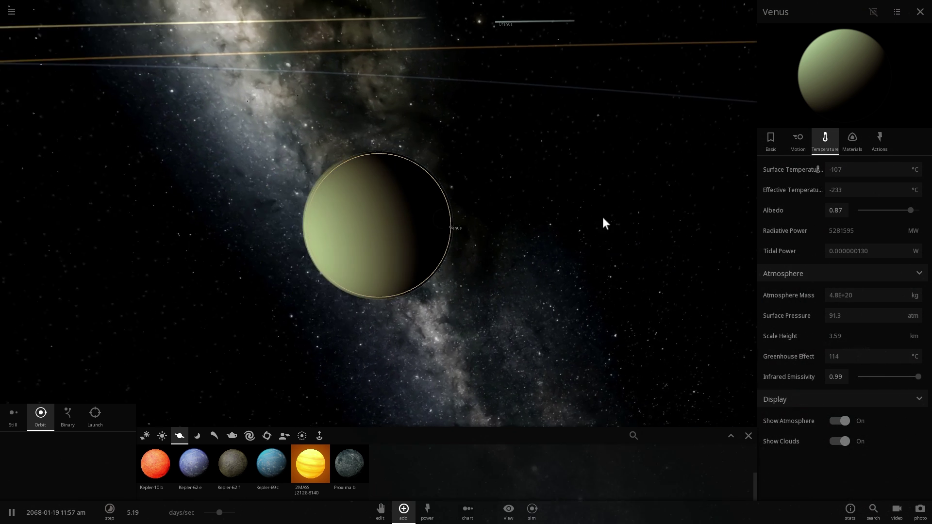
{"action": "right_click_drag", "start_coordinate": [602, 217], "coordinate": [396, 242]}
{"action": "scroll", "coordinate": [395, 242], "scroll_direction": "up", "scroll_amount": 3}
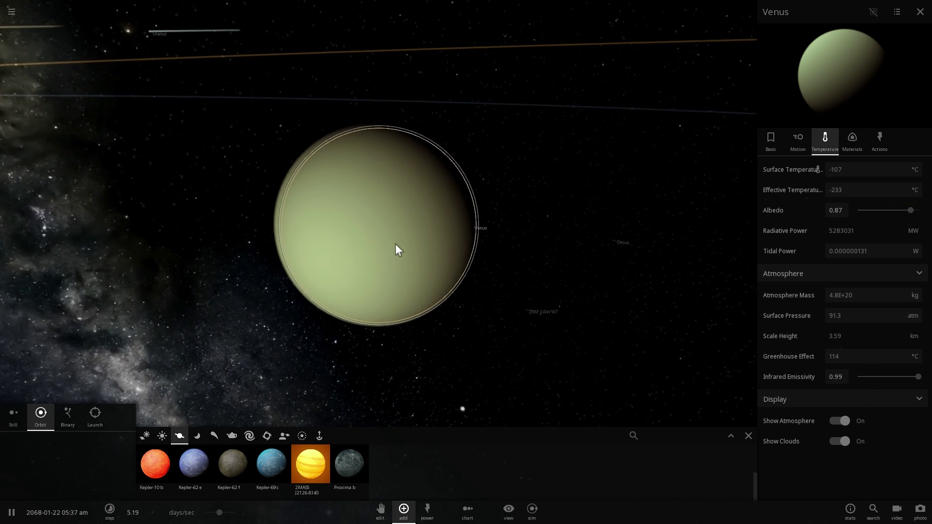
{"action": "scroll", "coordinate": [427, 238], "scroll_direction": "up", "scroll_amount": 3}
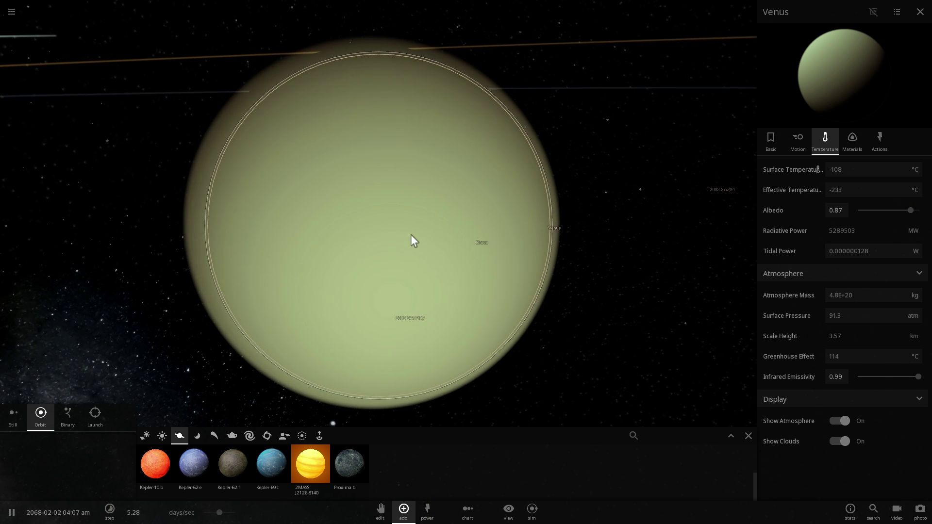
{"action": "scroll", "coordinate": [411, 234], "scroll_direction": "down", "scroll_amount": 3}
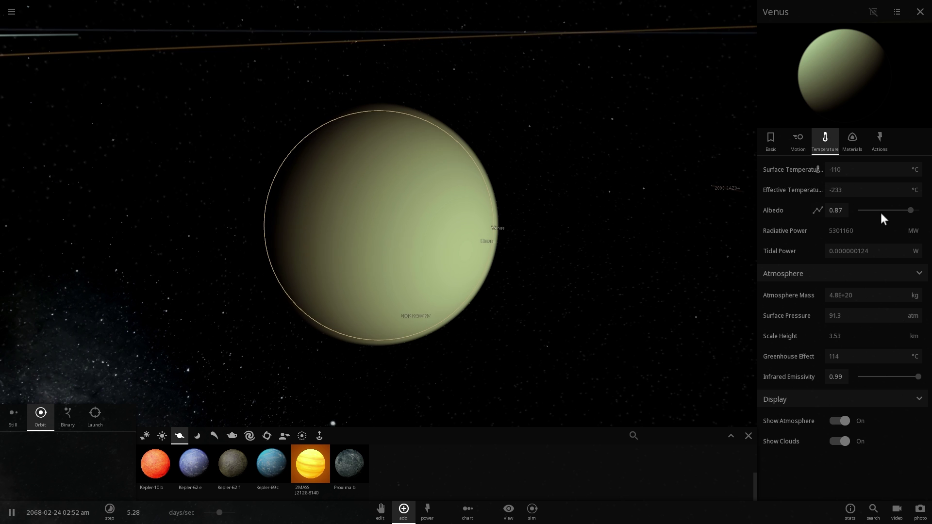
{"action": "left_click_drag", "start_coordinate": [529, 208], "coordinate": [285, 208]}
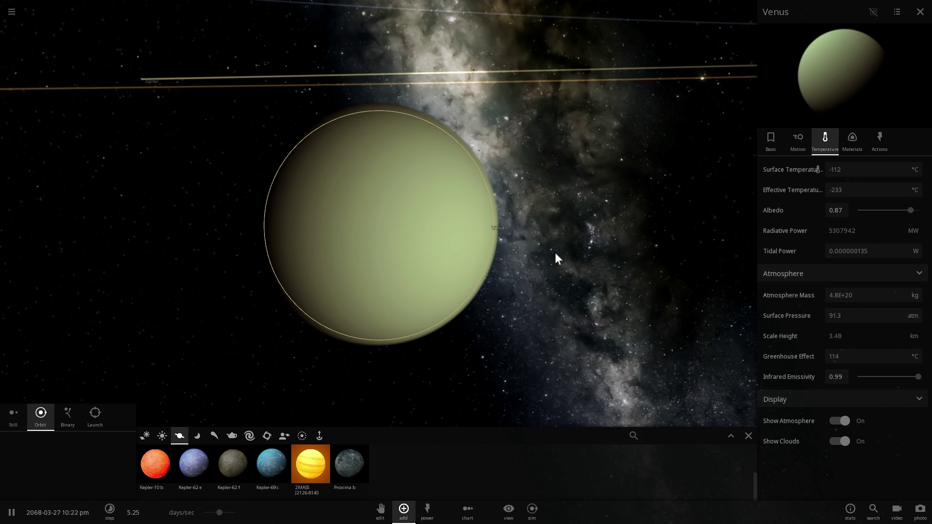
{"action": "left_click_drag", "start_coordinate": [575, 228], "coordinate": [435, 206]}
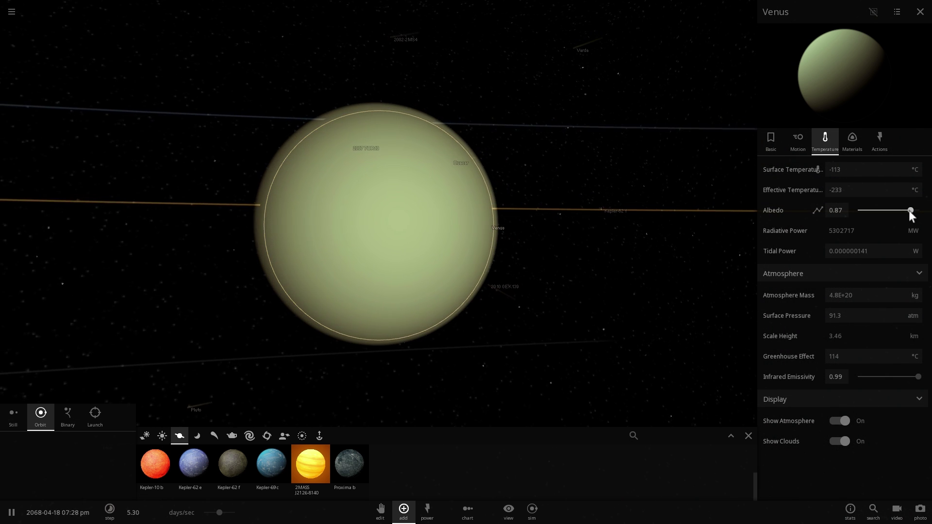
{"action": "left_click_drag", "start_coordinate": [910, 210], "coordinate": [868, 211]}
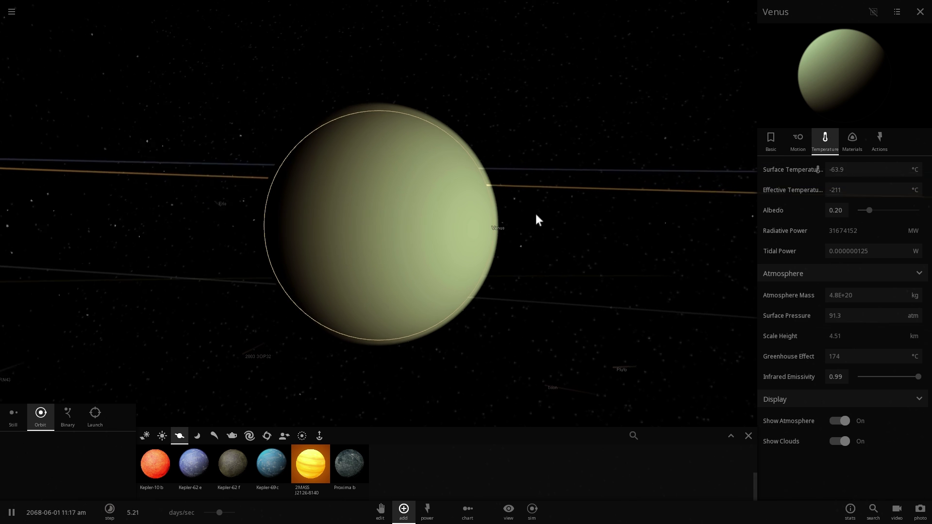
- Pause, reselect Venus instead of Mars, reopen its temperature readings and resume the simulation
{"action": "left_click_drag", "start_coordinate": [535, 211], "coordinate": [655, 211]}
{"action": "scroll", "coordinate": [514, 207], "scroll_direction": "down", "scroll_amount": 5}
{"action": "key", "text": "space"}
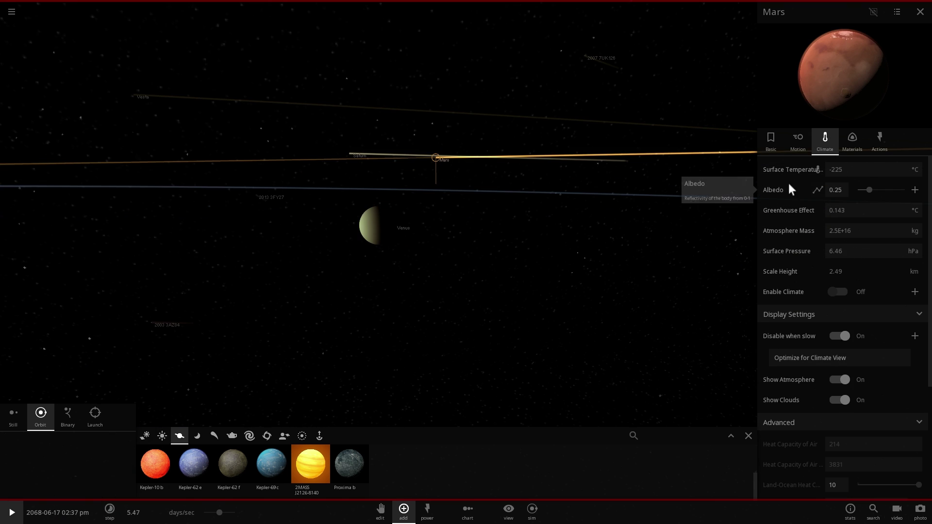
{"action": "left_click", "coordinate": [368, 238]}
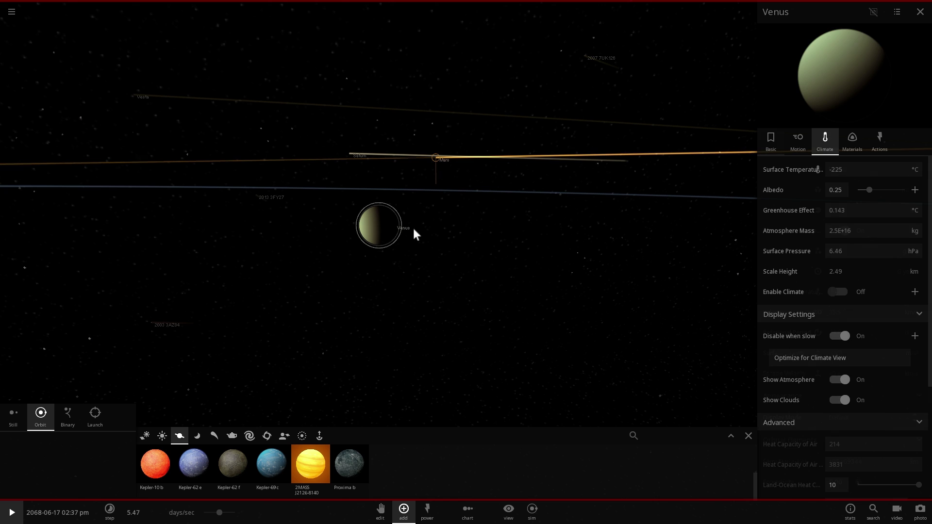
{"action": "left_click", "coordinate": [827, 134]}
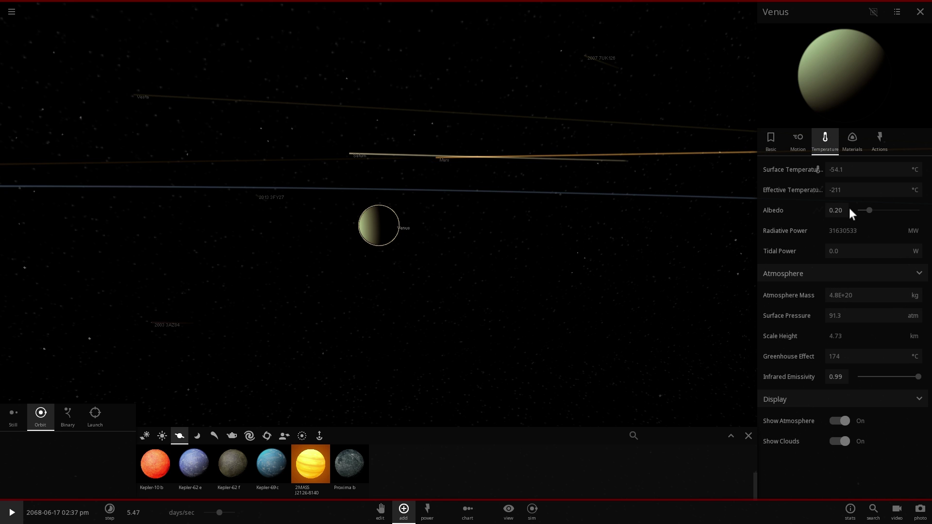
{"action": "scroll", "coordinate": [460, 241], "scroll_direction": "up", "scroll_amount": 5}
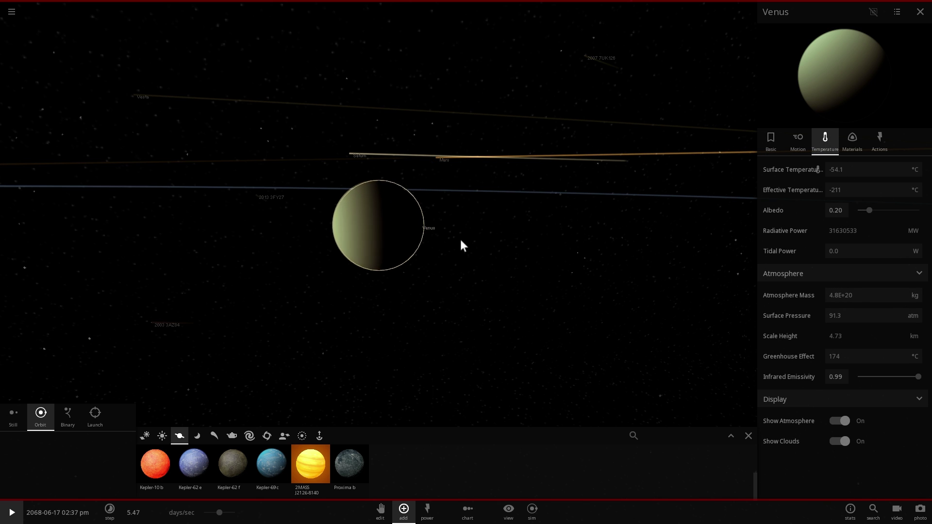
{"action": "key", "text": "space"}
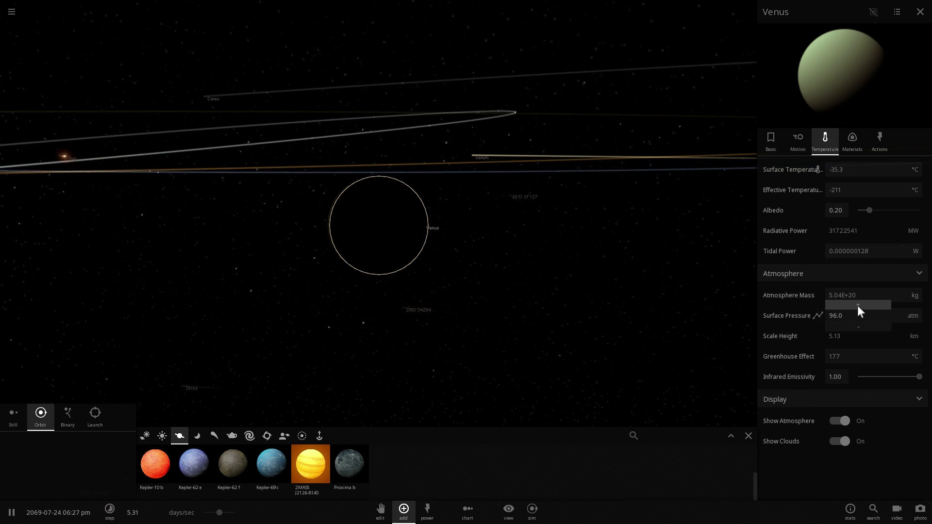
- Step Venus's surface pressure up from 96.0 atm through 97.9, 101, 107, 121 and 139 atm
{"action": "right_click_drag", "start_coordinate": [573, 276], "coordinate": [464, 274]}
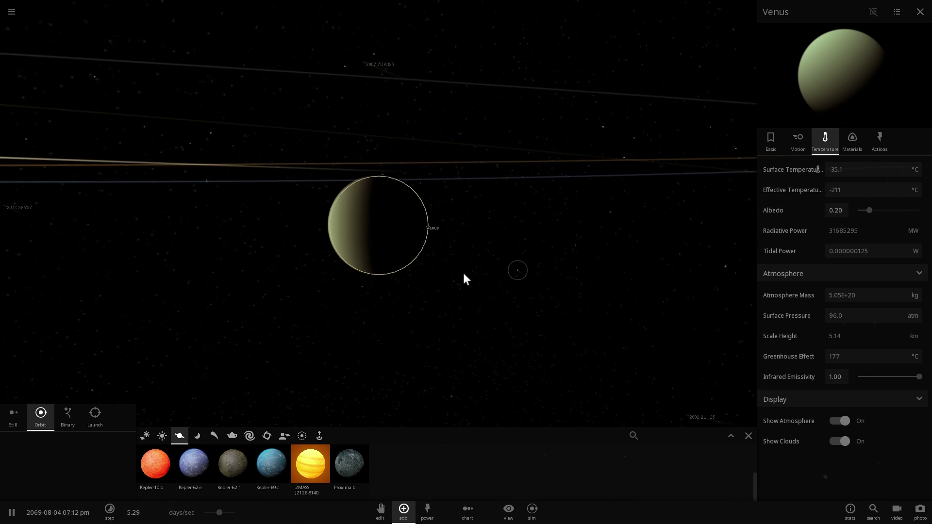
{"action": "scroll", "coordinate": [493, 290], "scroll_direction": "up", "scroll_amount": 5}
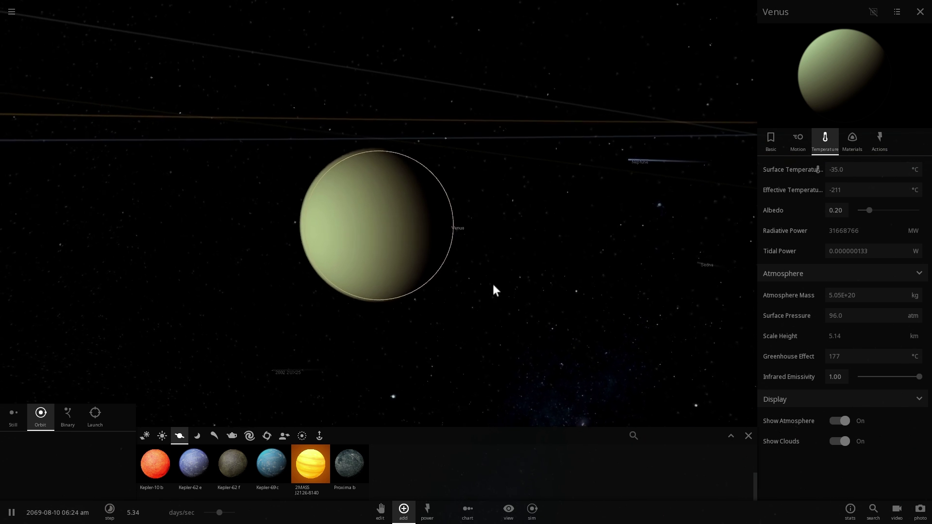
{"action": "left_click", "coordinate": [859, 305]}
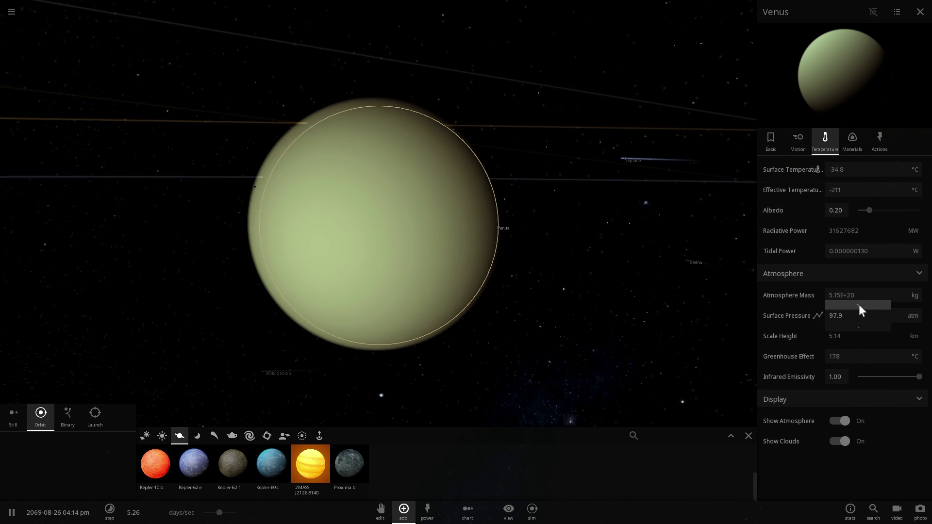
{"action": "left_click", "coordinate": [858, 305]}
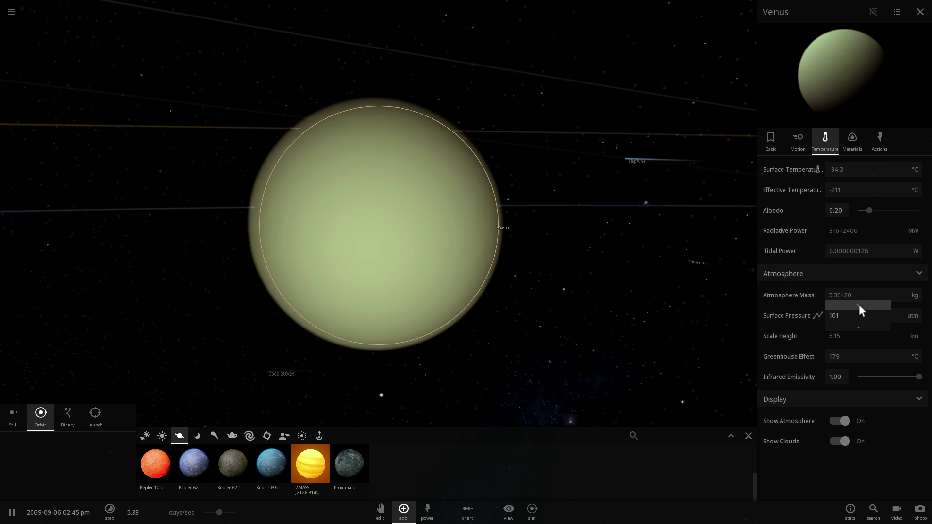
{"action": "left_click", "coordinate": [859, 305]}
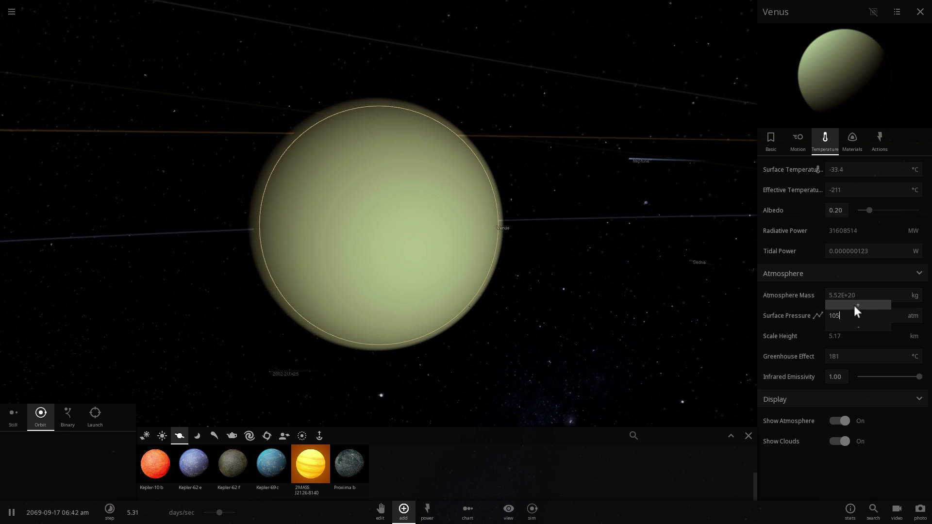
{"action": "left_click", "coordinate": [857, 305]}
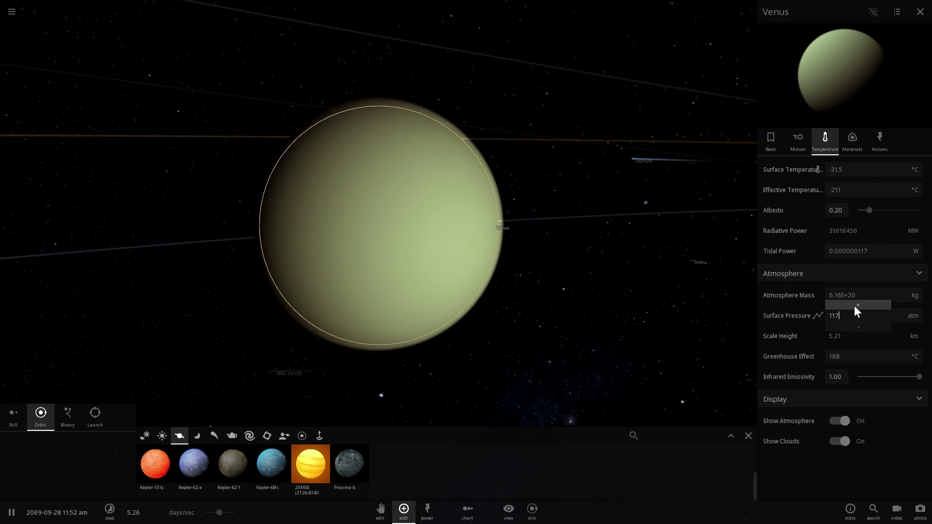
{"action": "left_click", "coordinate": [858, 305]}
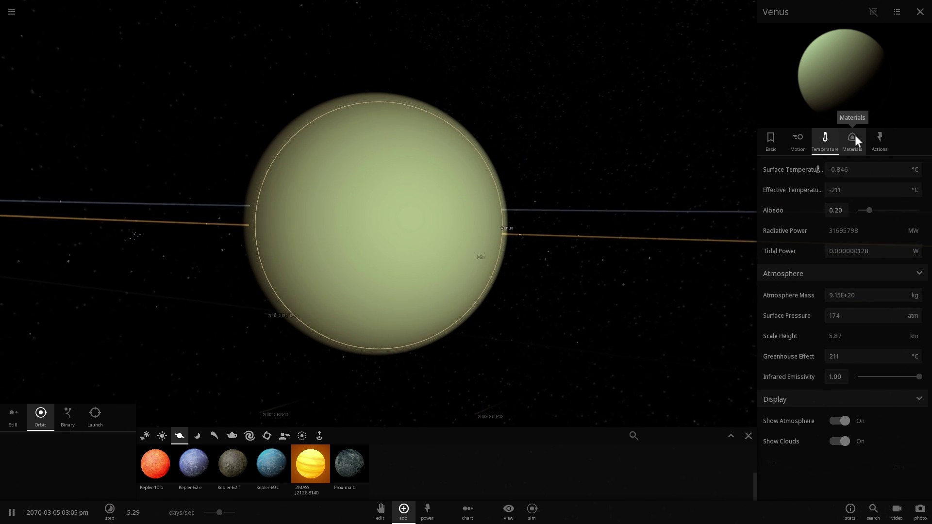
- Browse the moons and minor bodies in the Add tray and raise the simulation speed
{"action": "scroll", "coordinate": [562, 216], "scroll_direction": "up", "scroll_amount": 3}
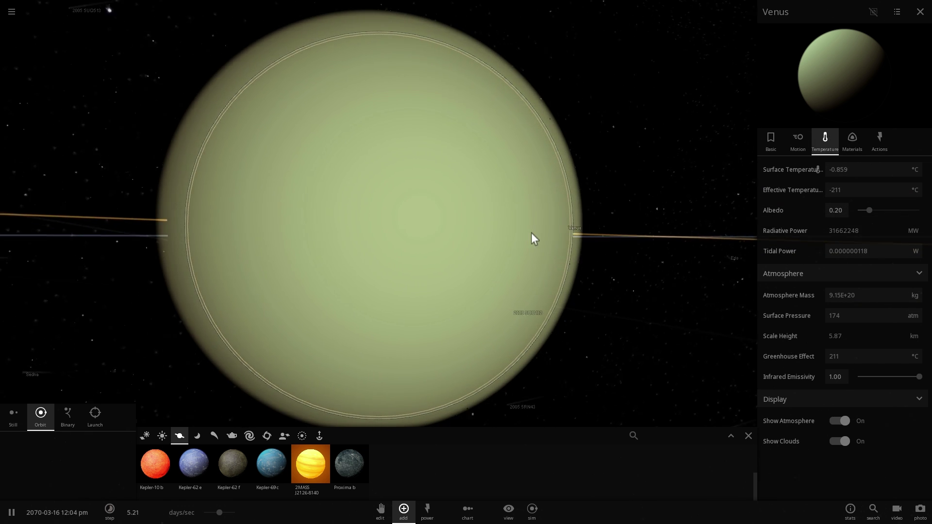
{"action": "scroll", "coordinate": [532, 233], "scroll_direction": "down", "scroll_amount": 3}
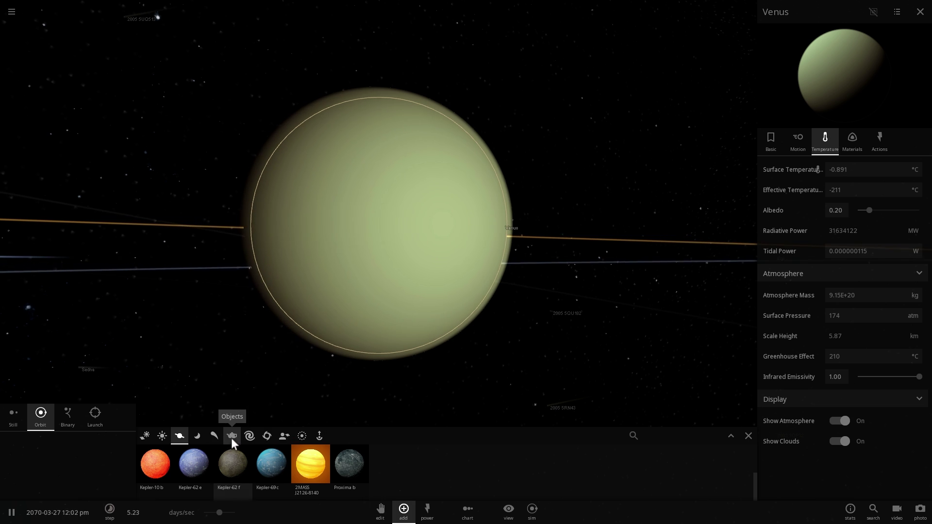
{"action": "left_click", "coordinate": [197, 435]}
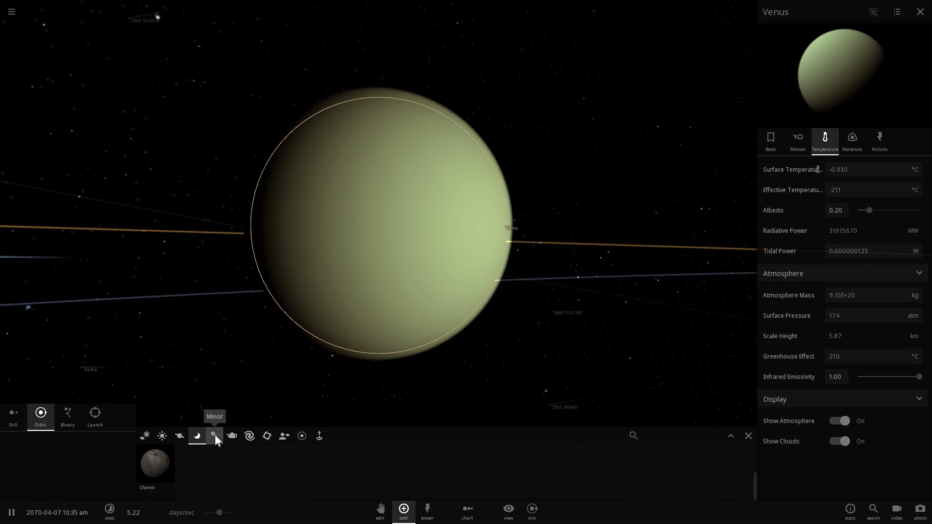
{"action": "left_click", "coordinate": [215, 435]}
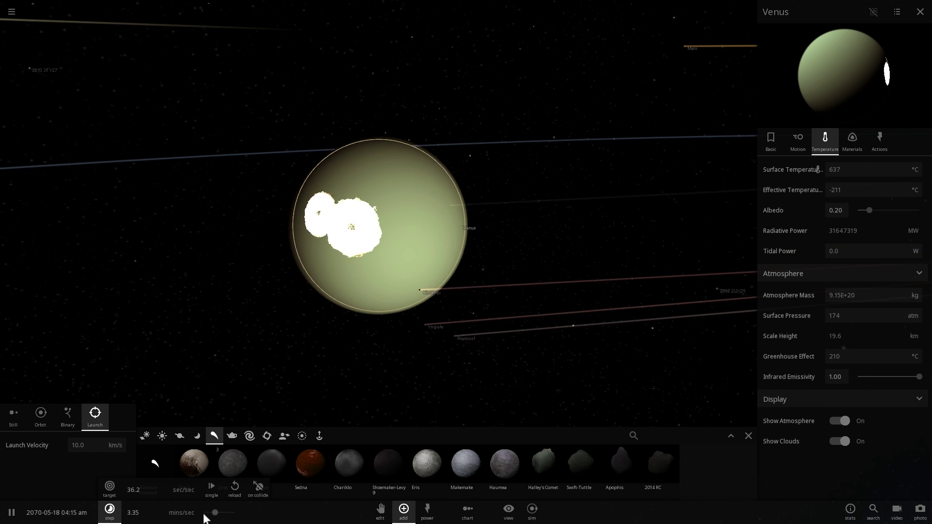
{"action": "left_click_drag", "start_coordinate": [217, 519], "coordinate": [229, 519]}
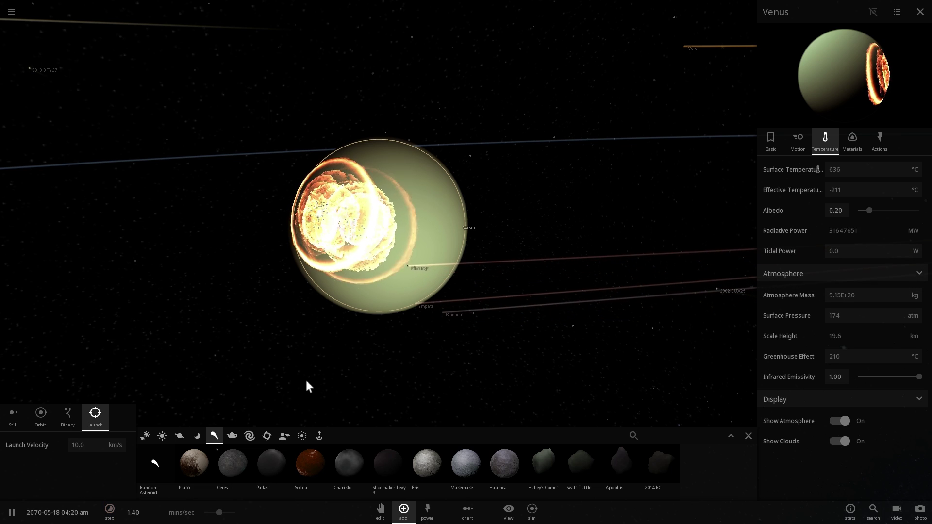
{"action": "scroll", "coordinate": [384, 311], "scroll_direction": "up", "scroll_amount": 2}
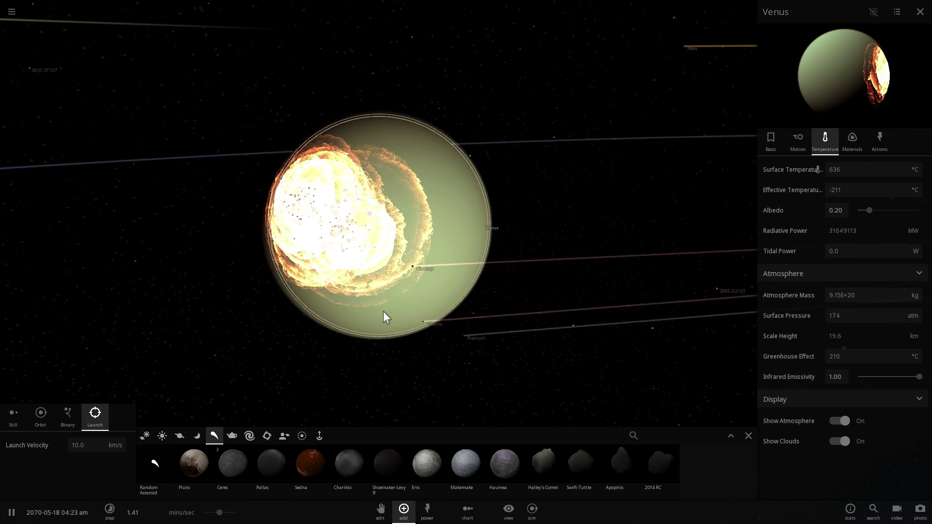
{"action": "left_click_drag", "start_coordinate": [219, 512], "coordinate": [224, 516]}
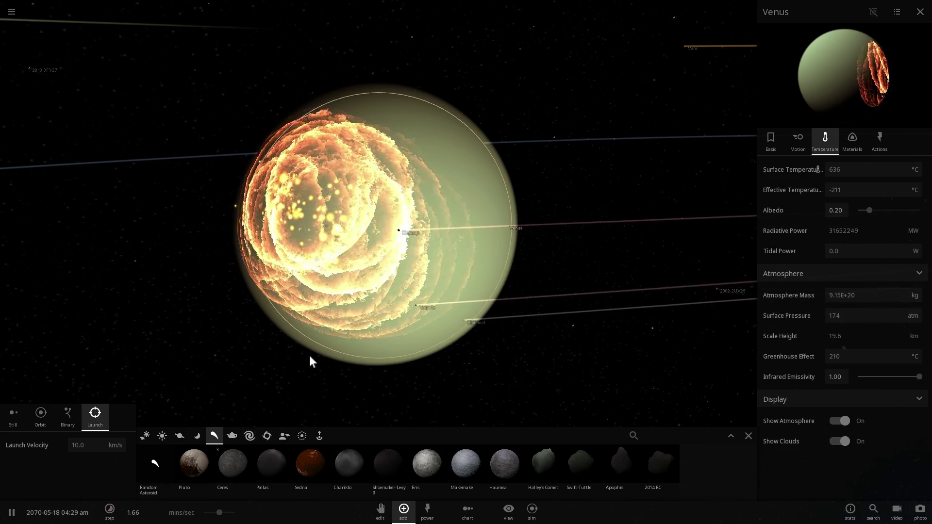
- Launch another asteroid into Venus and speed the simulation up further
{"action": "right_click_drag", "start_coordinate": [310, 356], "coordinate": [319, 342]}
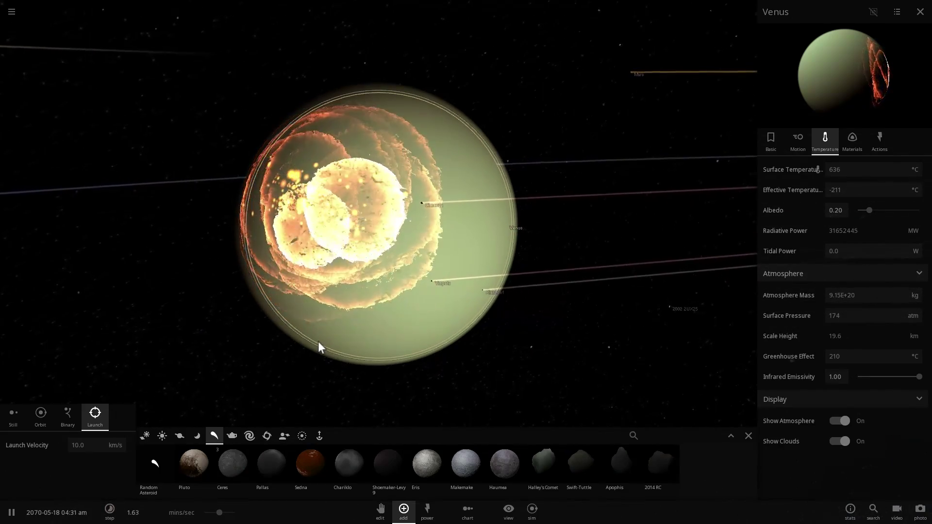
{"action": "left_click", "coordinate": [341, 321]}
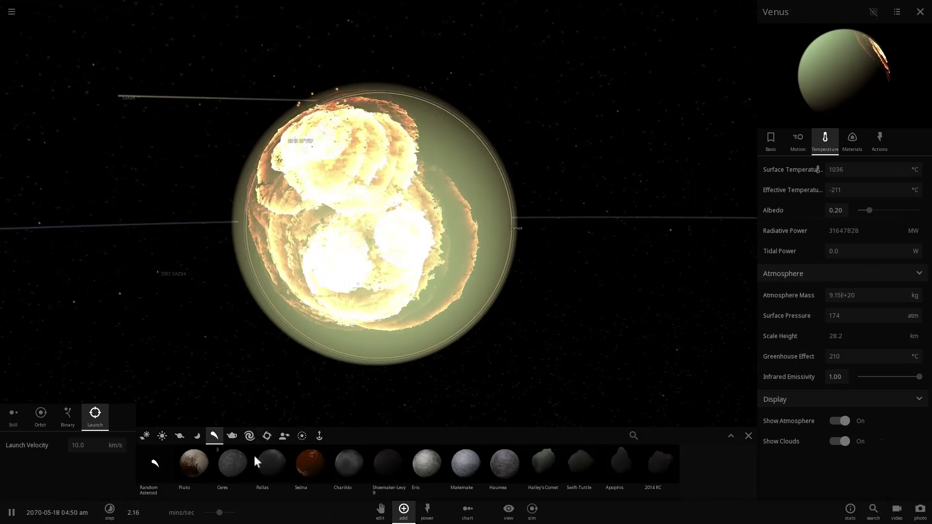
{"action": "left_click_drag", "start_coordinate": [220, 514], "coordinate": [226, 516]}
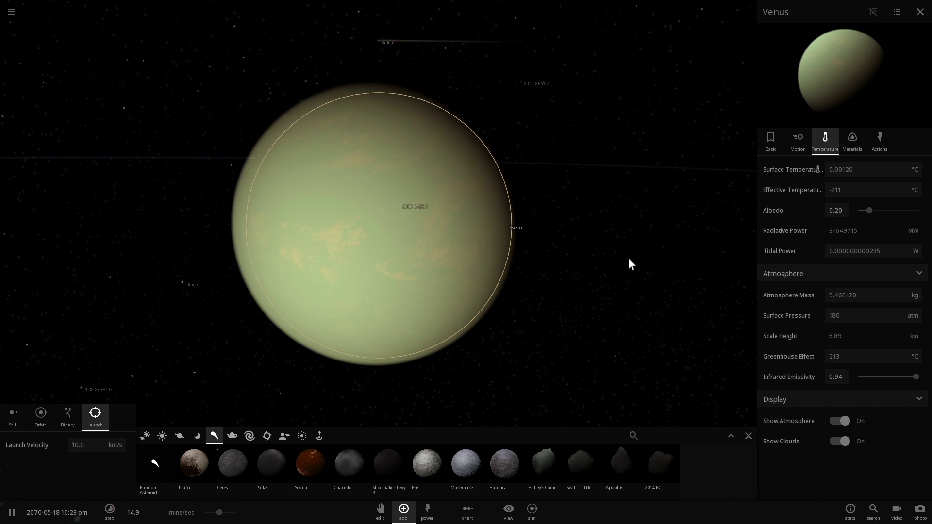
- Close the asteroid launcher and hide Venus's atmosphere to expose its surface
{"action": "left_click", "coordinate": [748, 436]}
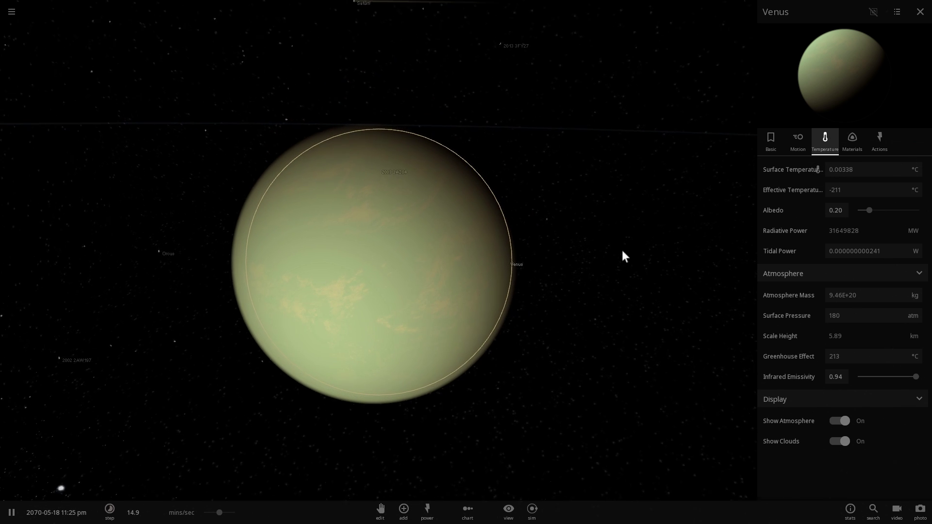
{"action": "left_click_drag", "start_coordinate": [622, 250], "coordinate": [402, 399]}
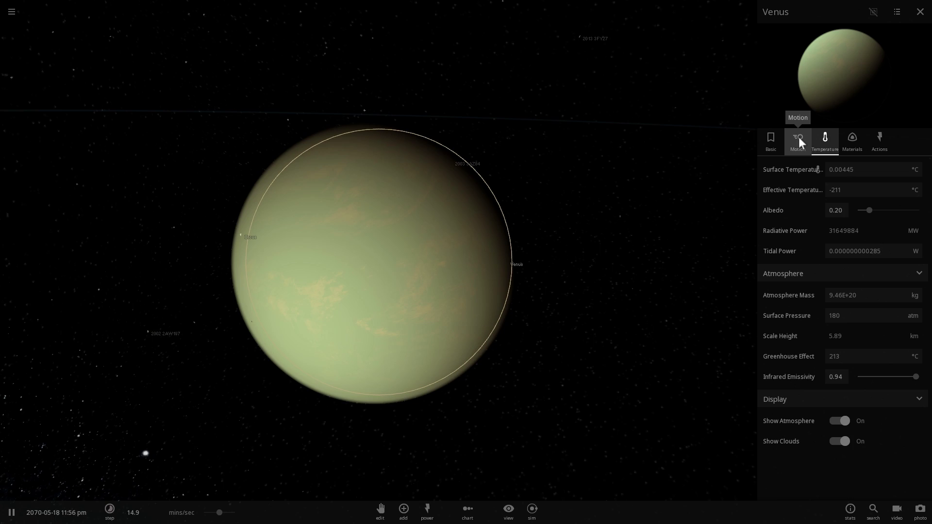
{"action": "left_click", "coordinate": [844, 421]}
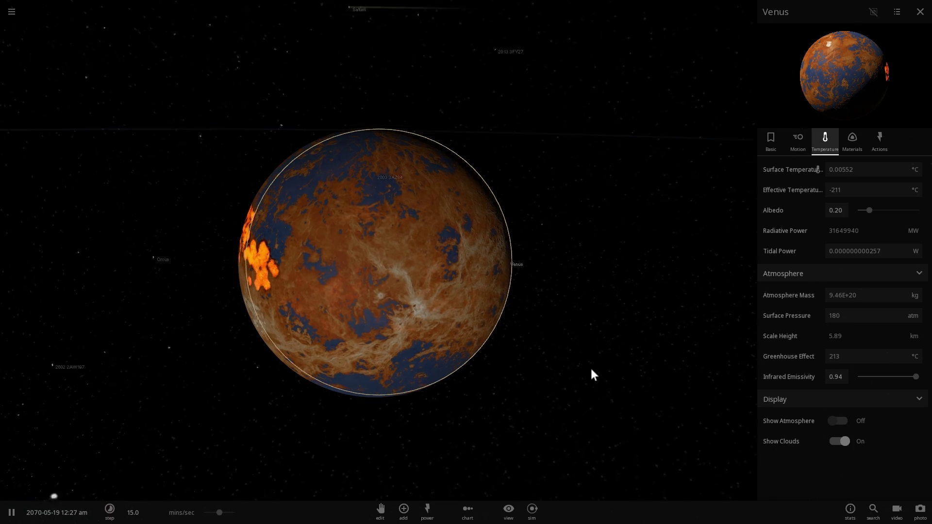
- Orbit and zoom around Venus's bare surface, then show its atmosphere again
{"action": "scroll", "coordinate": [548, 345], "scroll_direction": "up", "scroll_amount": 3}
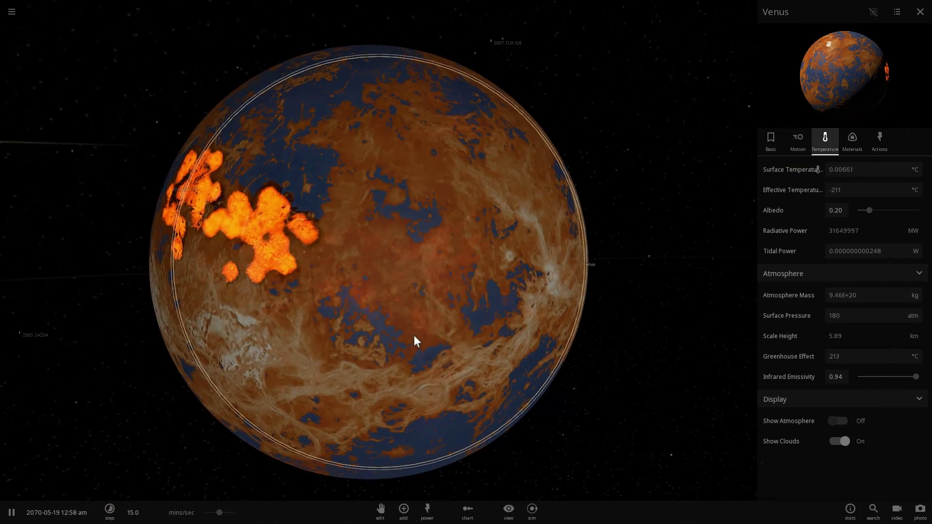
{"action": "scroll", "coordinate": [393, 310], "scroll_direction": "down", "scroll_amount": 2}
{"action": "right_click_drag", "start_coordinate": [393, 310], "coordinate": [371, 257]}
{"action": "scroll", "coordinate": [445, 285], "scroll_direction": "up", "scroll_amount": 3}
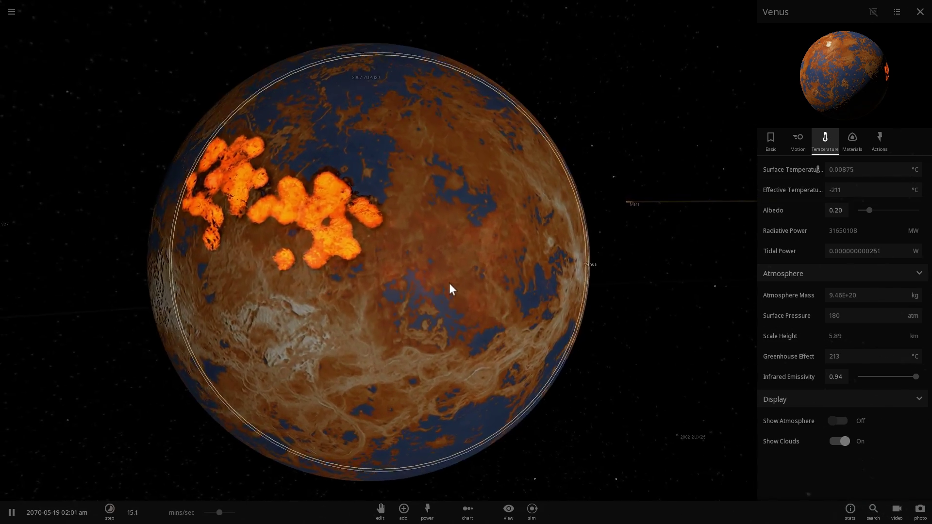
{"action": "left_click_drag", "start_coordinate": [450, 287], "coordinate": [322, 252]}
{"action": "left_click_drag", "start_coordinate": [544, 266], "coordinate": [327, 445]}
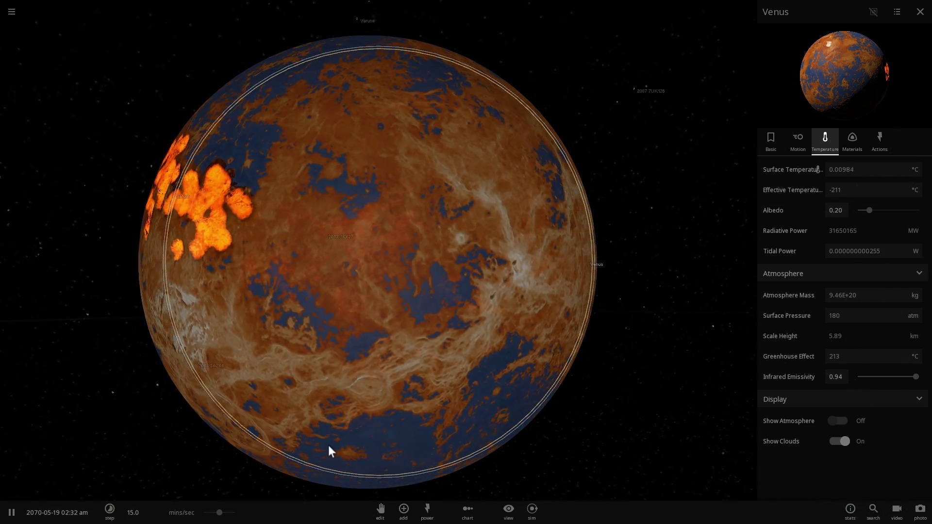
{"action": "left_click", "coordinate": [839, 421]}
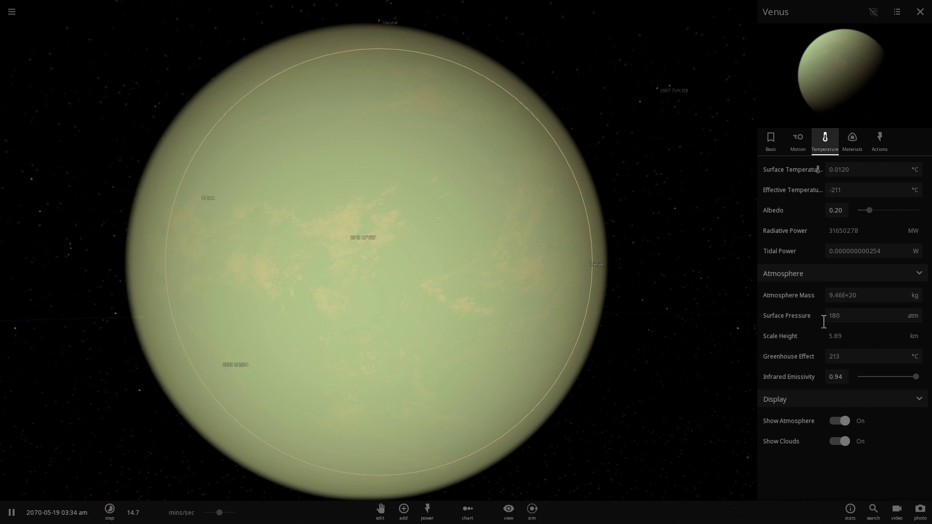
- Orbit the green Venus and raise the simulation speed to about 2 hours per second
{"action": "left_click_drag", "start_coordinate": [538, 369], "coordinate": [514, 358]}
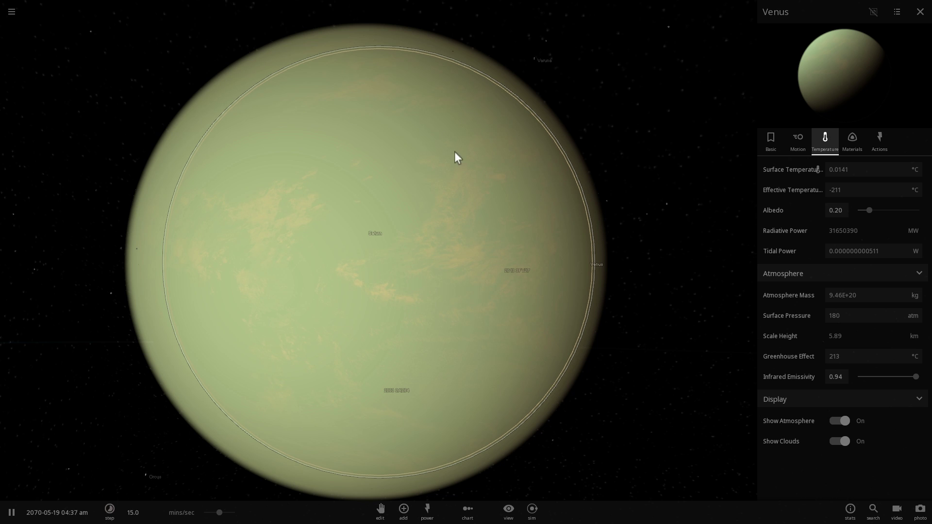
{"action": "scroll", "coordinate": [468, 247], "scroll_direction": "down", "scroll_amount": 5}
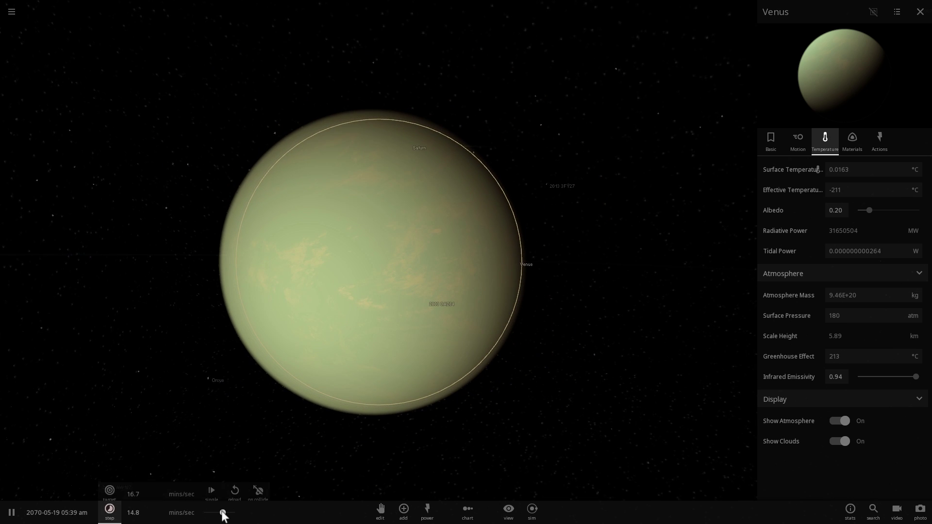
{"action": "left_click_drag", "start_coordinate": [222, 511], "coordinate": [224, 512]}
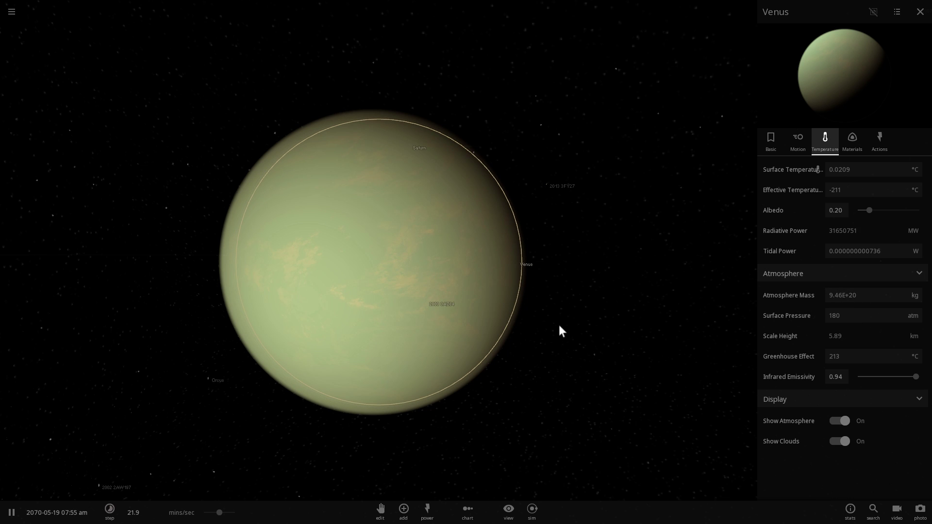
{"action": "scroll", "coordinate": [567, 329], "scroll_direction": "up", "scroll_amount": 4}
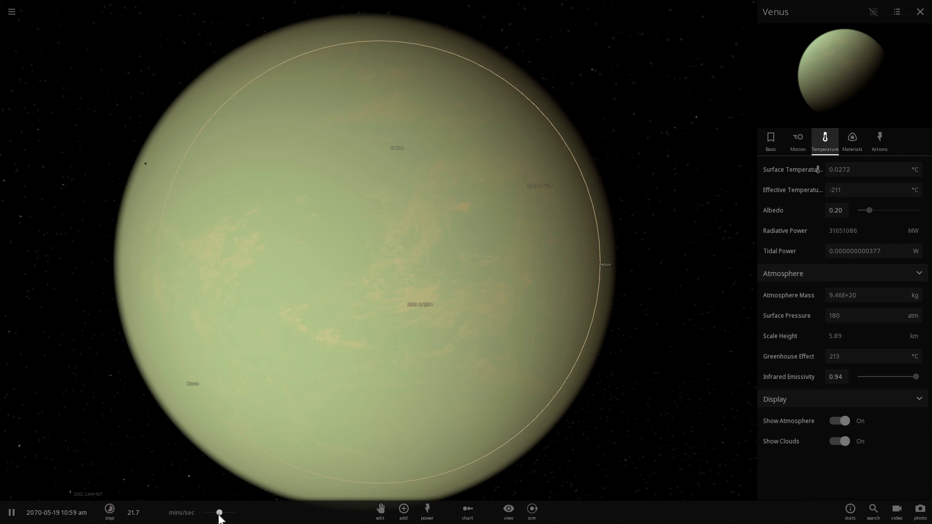
{"action": "left_click_drag", "start_coordinate": [219, 513], "coordinate": [225, 515]}
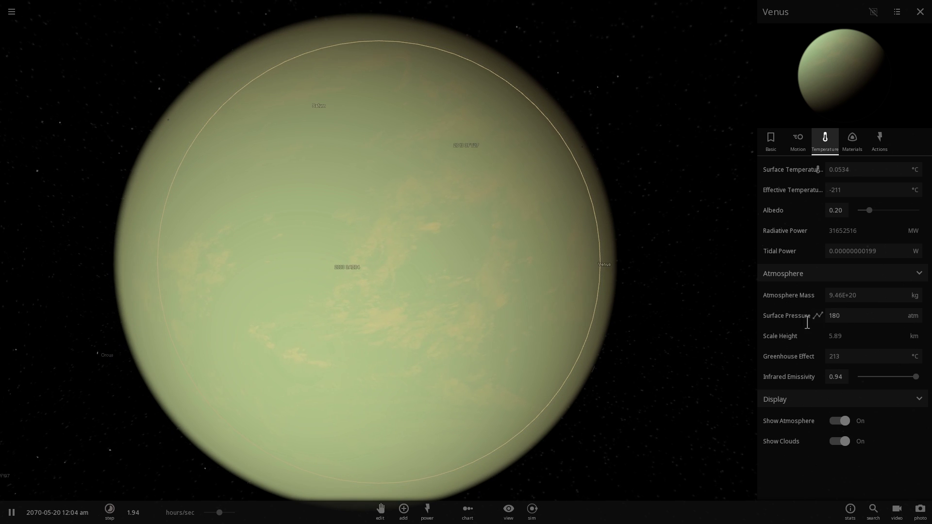
- Orbit around Venus and pull the camera back to view it from afar
{"action": "scroll", "coordinate": [563, 311], "scroll_direction": "down", "scroll_amount": 4}
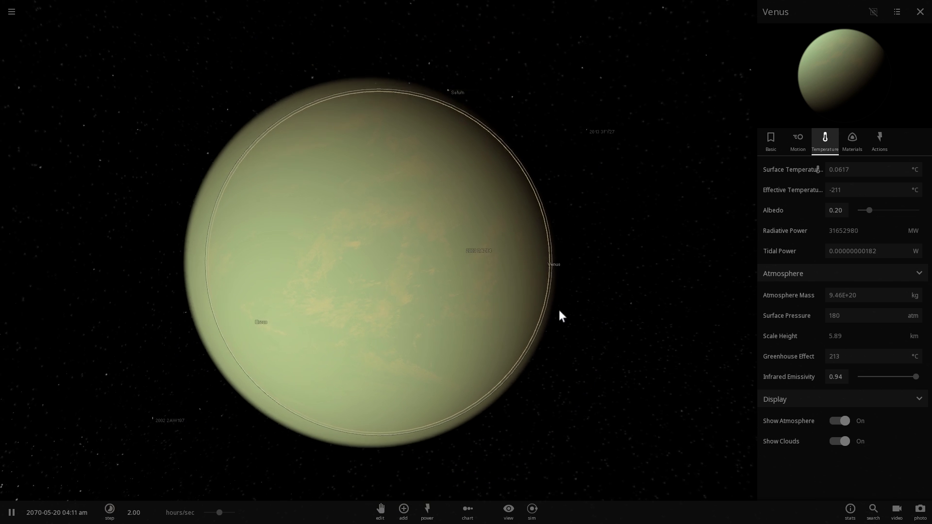
{"action": "left_click_drag", "start_coordinate": [448, 315], "coordinate": [478, 305]}
{"action": "scroll", "coordinate": [489, 304], "scroll_direction": "up", "scroll_amount": 3}
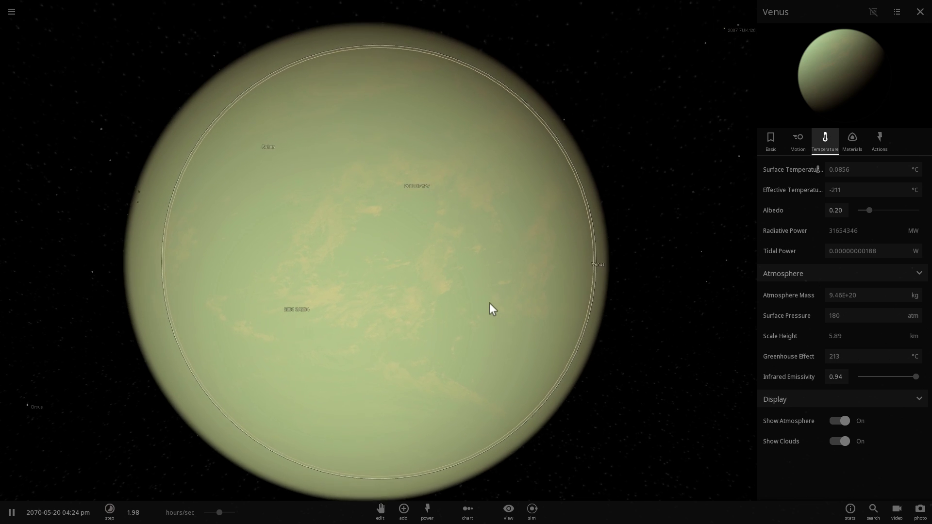
{"action": "left_click_drag", "start_coordinate": [409, 295], "coordinate": [416, 293]}
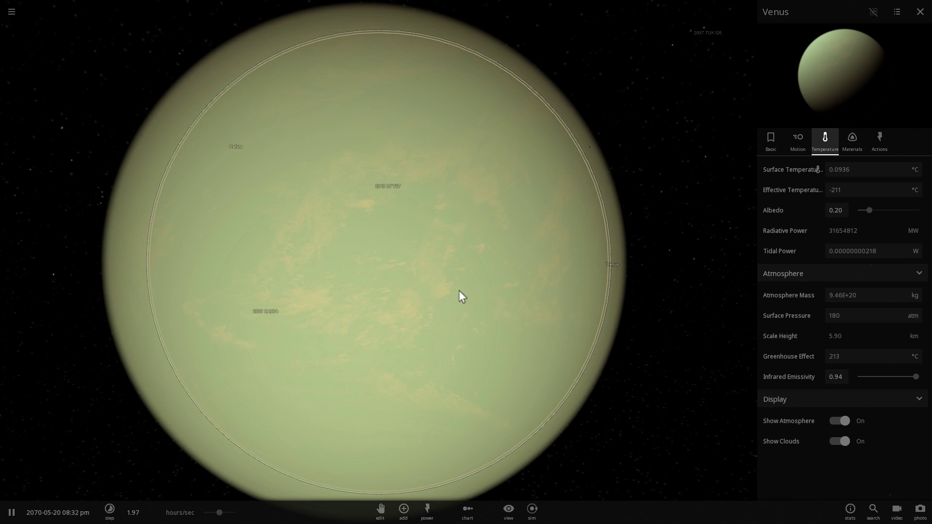
{"action": "scroll", "coordinate": [538, 299], "scroll_direction": "down", "scroll_amount": 3}
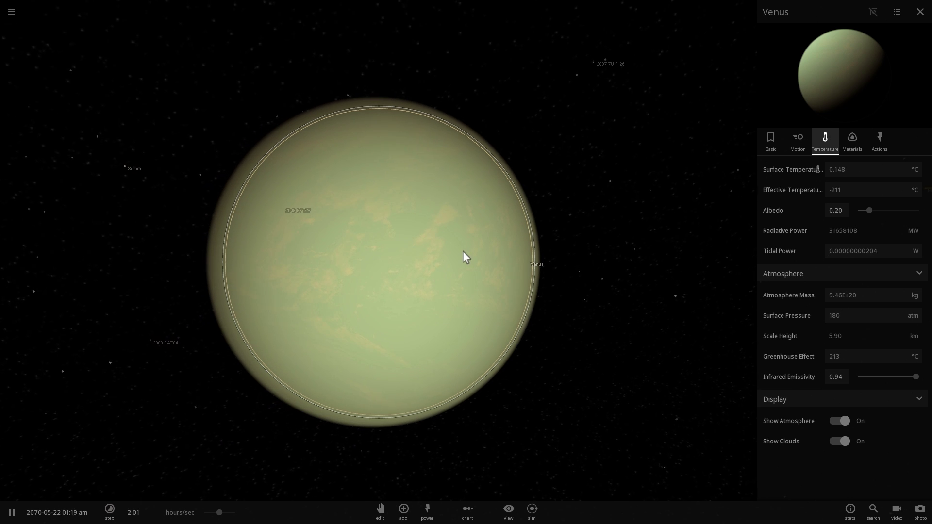
{"action": "scroll", "coordinate": [479, 252], "scroll_direction": "down", "scroll_amount": 4}
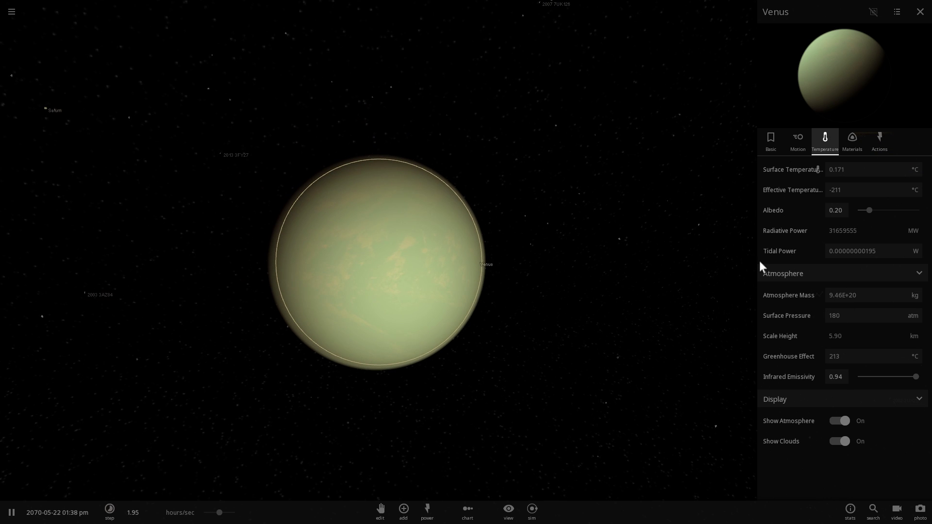
{"action": "scroll", "coordinate": [520, 288], "scroll_direction": "up", "scroll_amount": 4}
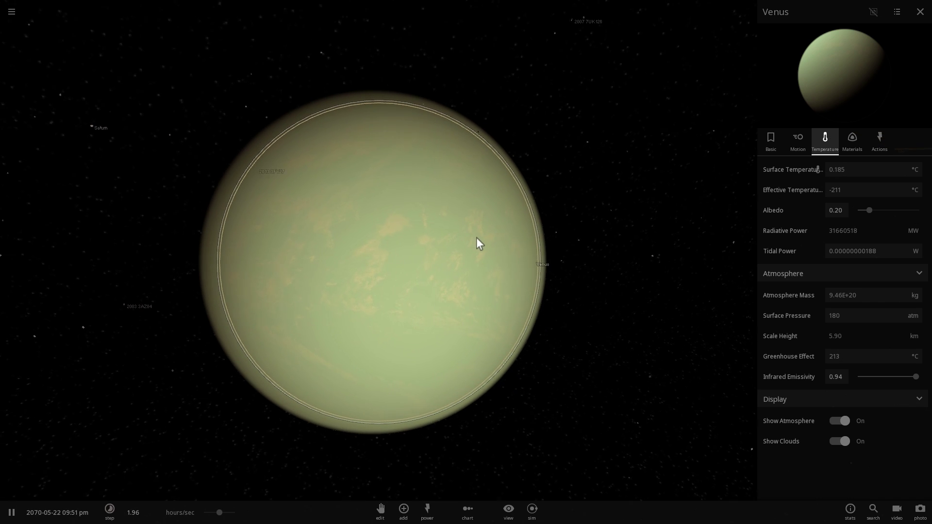
{"action": "scroll", "coordinate": [485, 243], "scroll_direction": "down", "scroll_amount": 4}
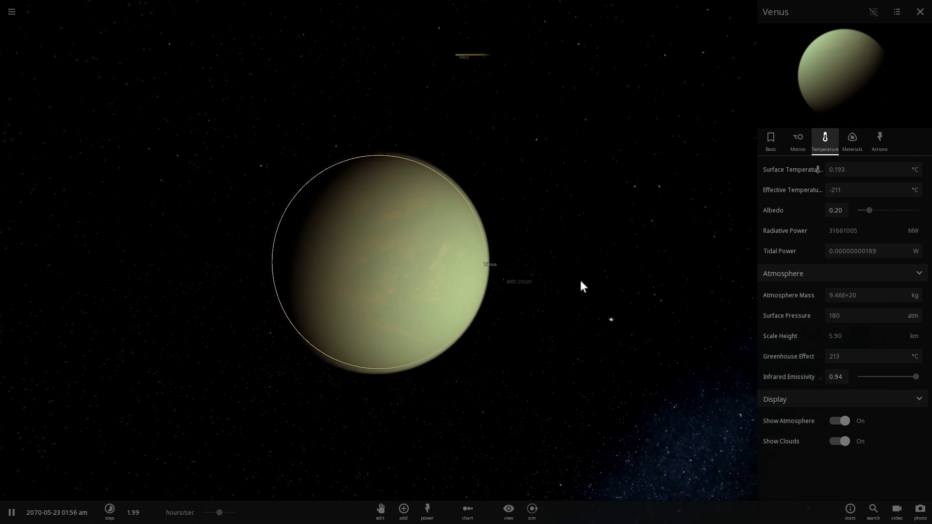
{"action": "scroll", "coordinate": [573, 280], "scroll_direction": "down", "scroll_amount": 5}
{"action": "left_click_drag", "start_coordinate": [581, 281], "coordinate": [507, 268]}
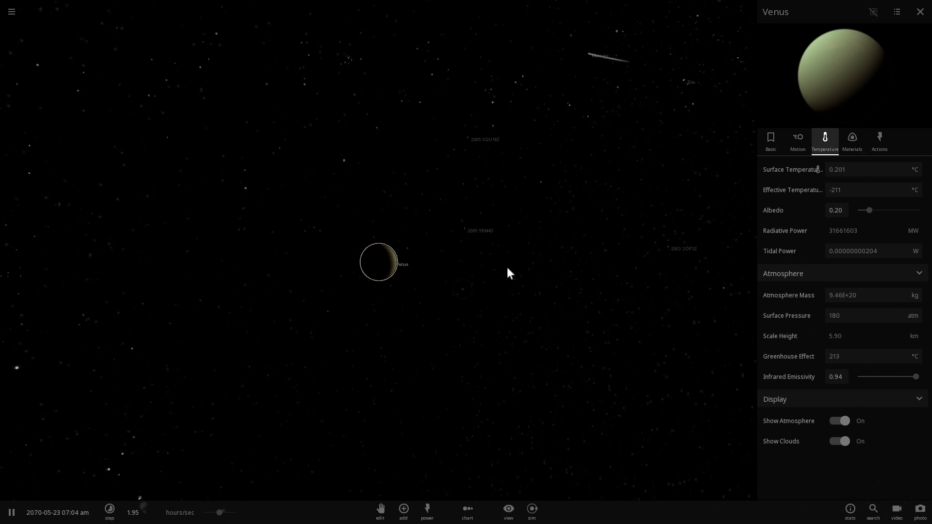
- Check Venus's properties, briefly select the Sun, then reselect Venus - Terraformed and orbit it
{"action": "left_click", "coordinate": [767, 143]}
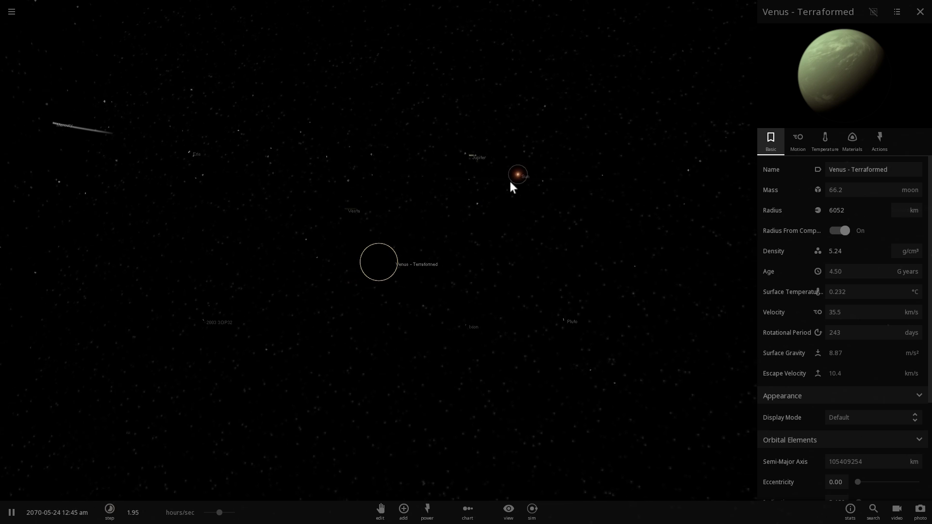
{"action": "left_click", "coordinate": [511, 183]}
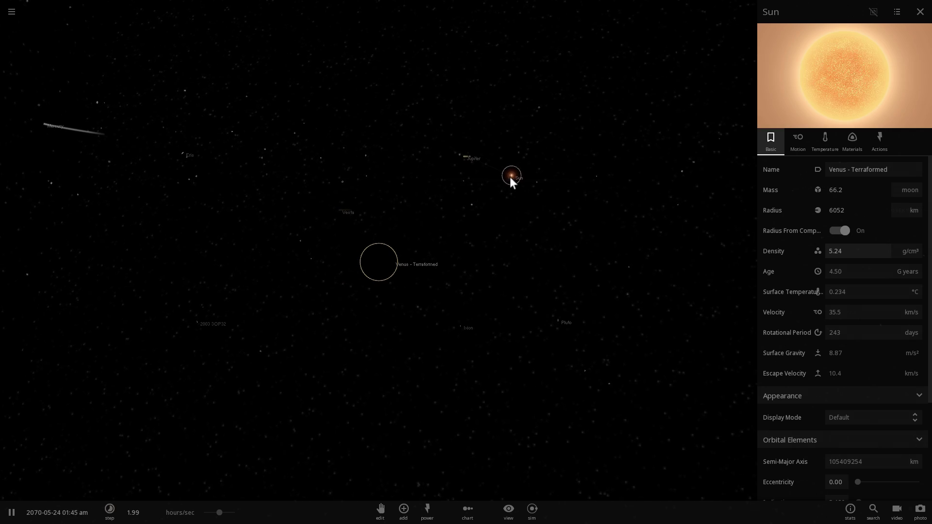
{"action": "left_click", "coordinate": [391, 277]}
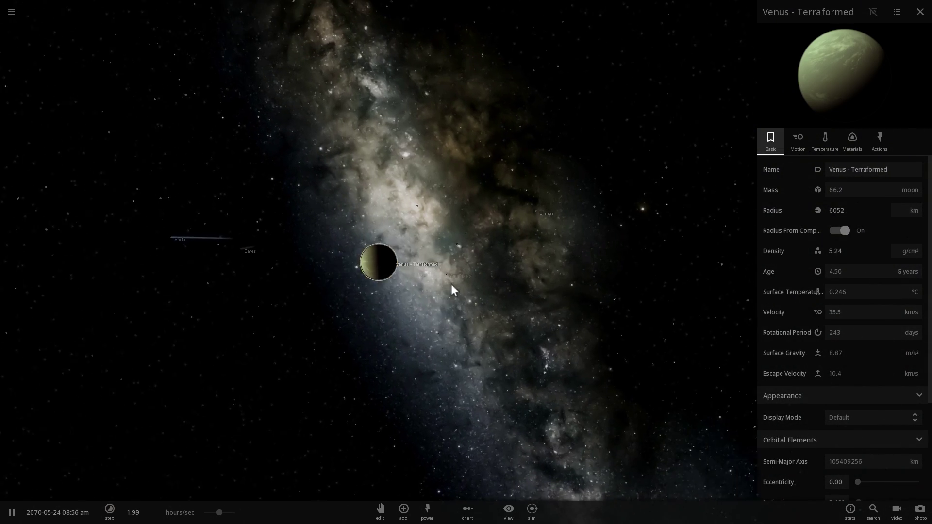
{"action": "scroll", "coordinate": [405, 278], "scroll_direction": "up", "scroll_amount": 10}
{"action": "left_click_drag", "start_coordinate": [379, 287], "coordinate": [451, 304]}
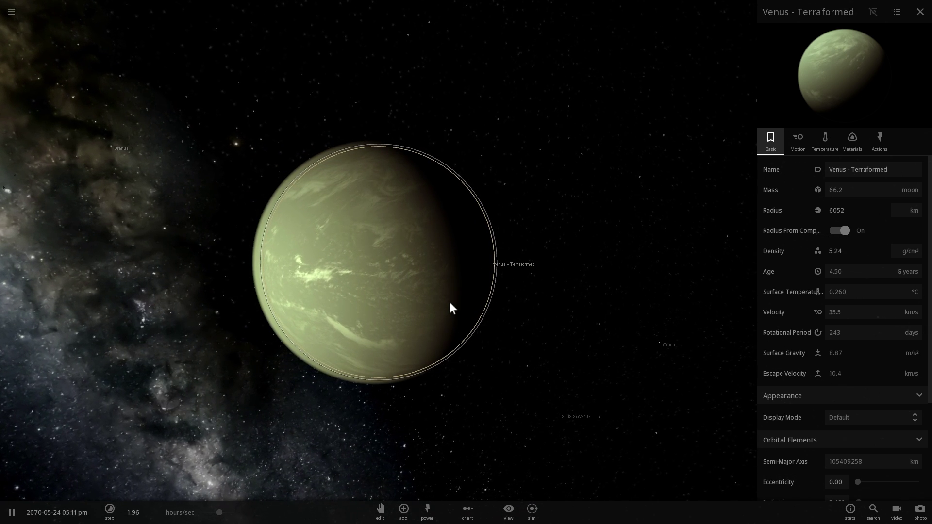
{"action": "left_click_drag", "start_coordinate": [390, 303], "coordinate": [523, 295]}
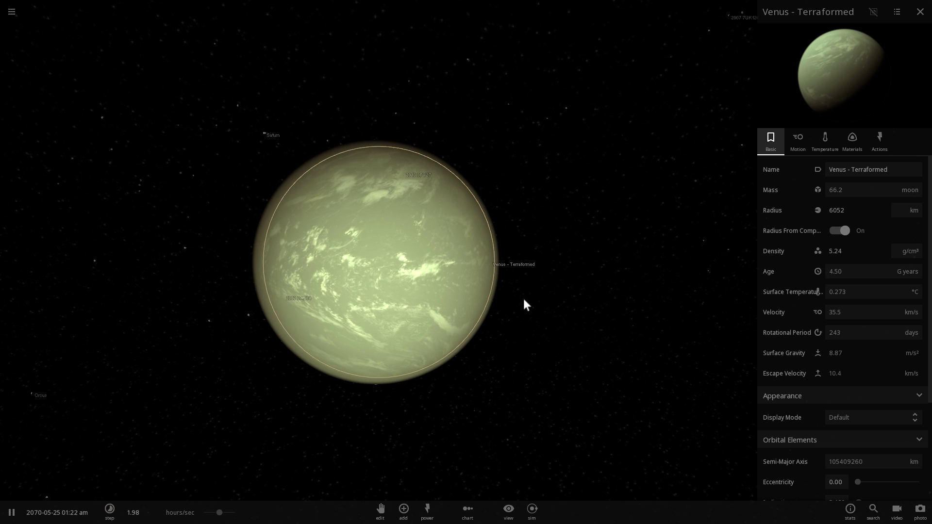
- Raise the simulation speed past 10 hours/sec to about 3.2 days per second
{"action": "left_click_drag", "start_coordinate": [224, 519], "coordinate": [229, 520]}
{"action": "left_click_drag", "start_coordinate": [360, 301], "coordinate": [371, 302]}
{"action": "scroll", "coordinate": [371, 301], "scroll_direction": "up", "scroll_amount": 3}
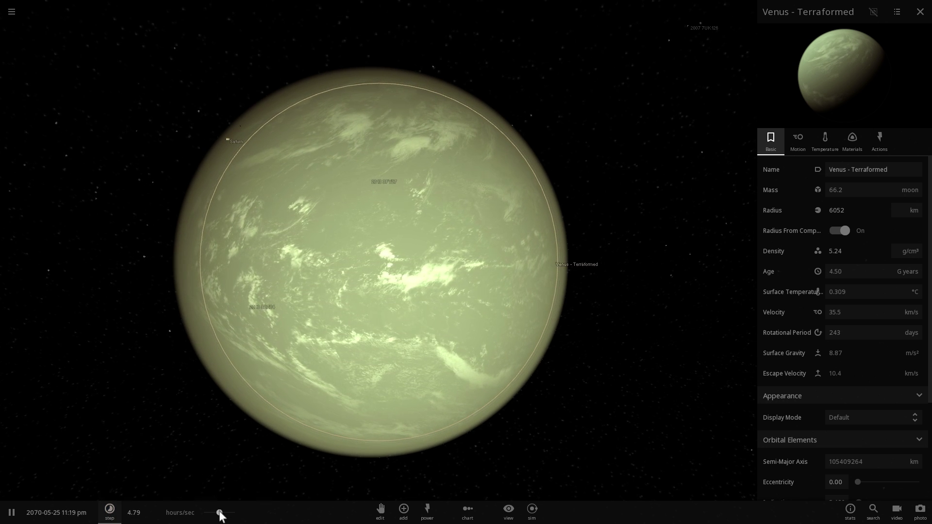
{"action": "left_click_drag", "start_coordinate": [219, 515], "coordinate": [225, 511]}
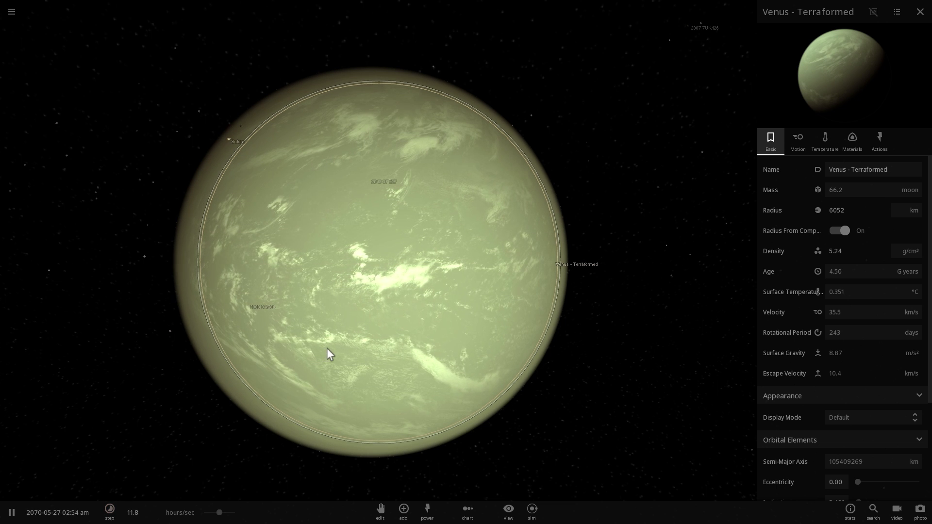
{"action": "left_click_drag", "start_coordinate": [324, 342], "coordinate": [337, 340]}
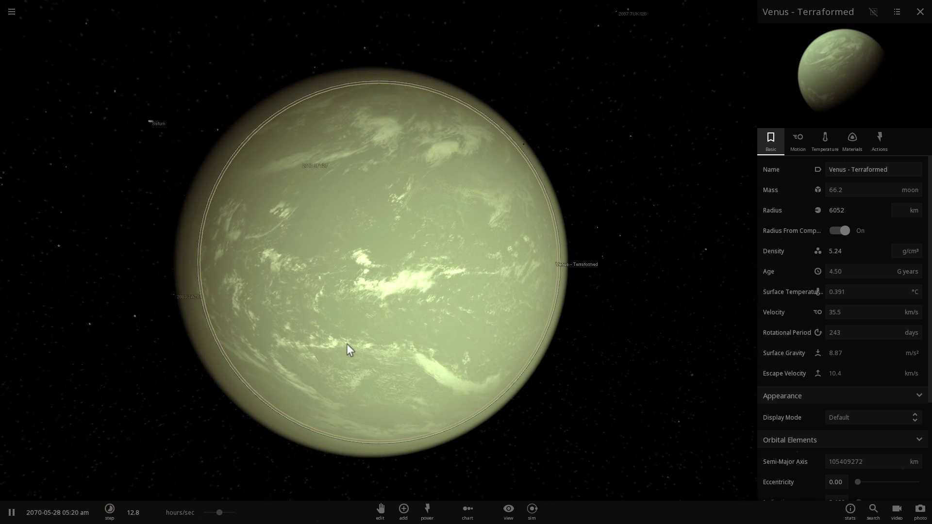
{"action": "left_click_drag", "start_coordinate": [216, 519], "coordinate": [228, 516]}
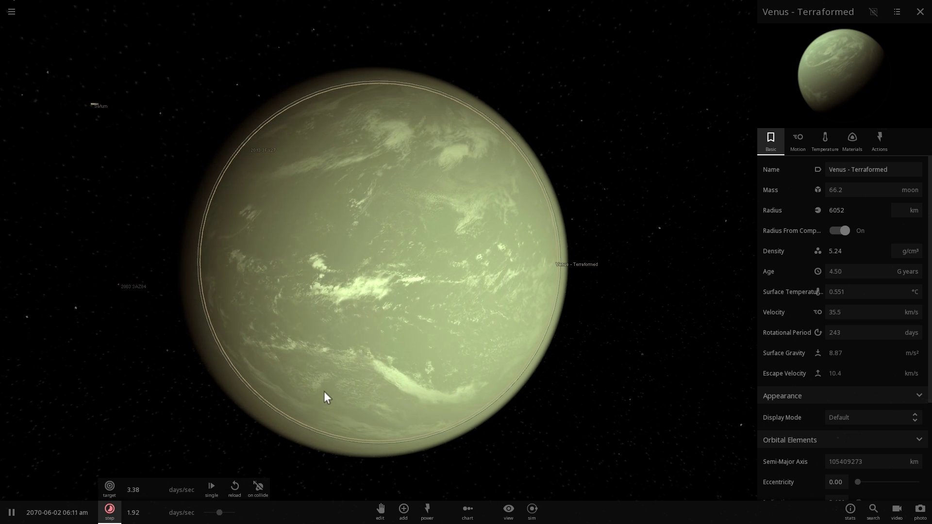
- Orbit Venus from its night side back to its sunlit side with the Milky Way behind
{"action": "left_click_drag", "start_coordinate": [331, 398], "coordinate": [401, 391]}
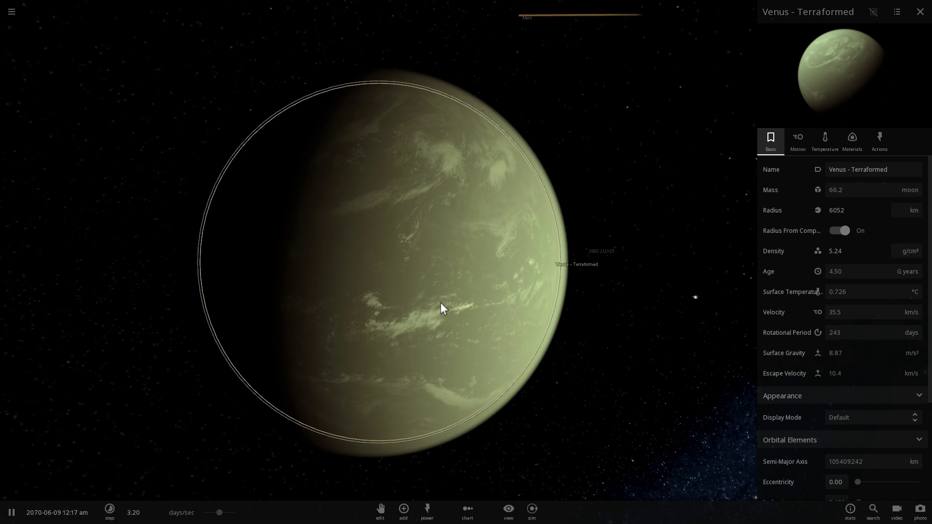
{"action": "left_click_drag", "start_coordinate": [520, 286], "coordinate": [413, 260]}
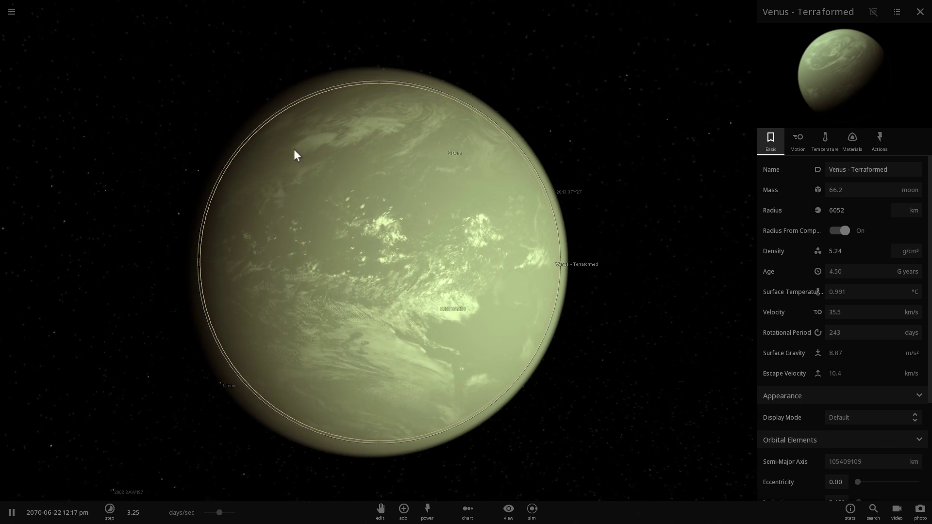
{"action": "scroll", "coordinate": [569, 195], "scroll_direction": "down", "scroll_amount": 5}
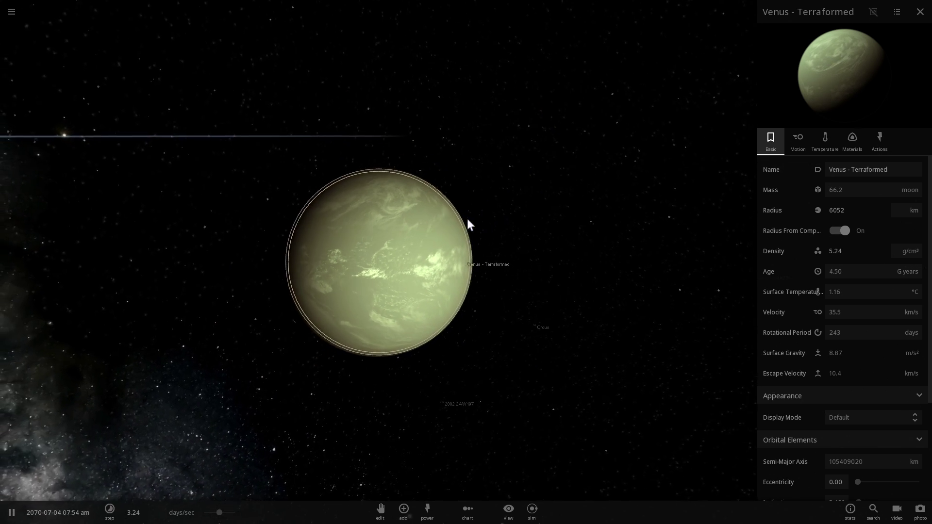
{"action": "left_click_drag", "start_coordinate": [468, 223], "coordinate": [369, 268]}
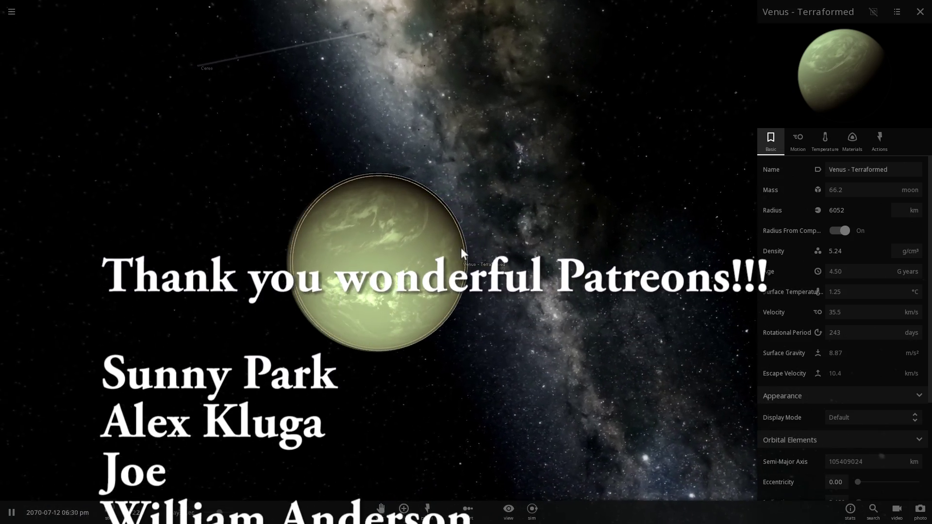
- Swing around the terraformed Venus and zoom out until its orbit lines appear
{"action": "left_click_drag", "start_coordinate": [442, 276], "coordinate": [330, 272]}
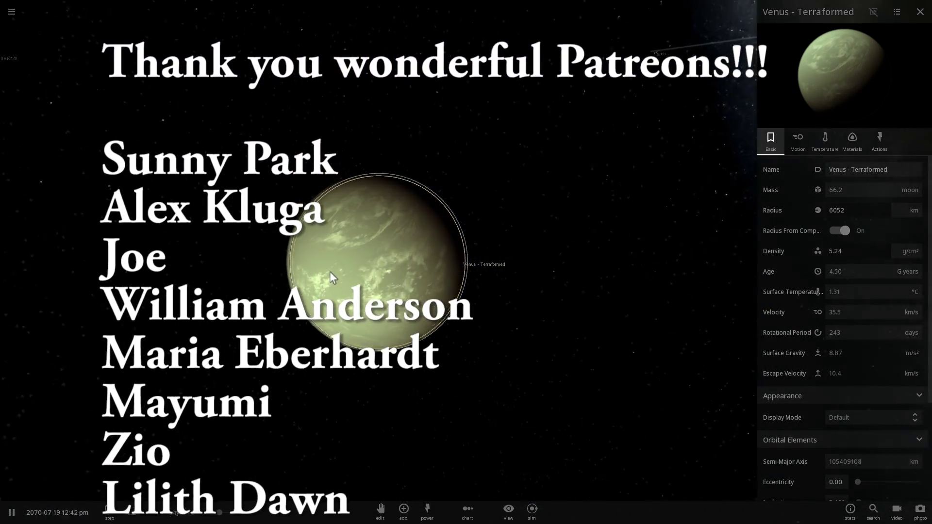
{"action": "scroll", "coordinate": [327, 269], "scroll_direction": "up", "scroll_amount": 4}
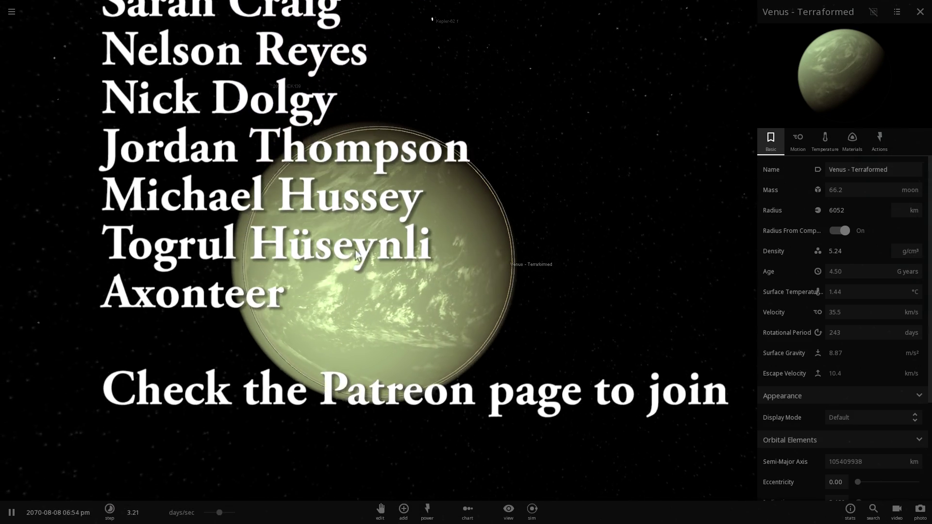
{"action": "scroll", "coordinate": [416, 227], "scroll_direction": "down", "scroll_amount": 8}
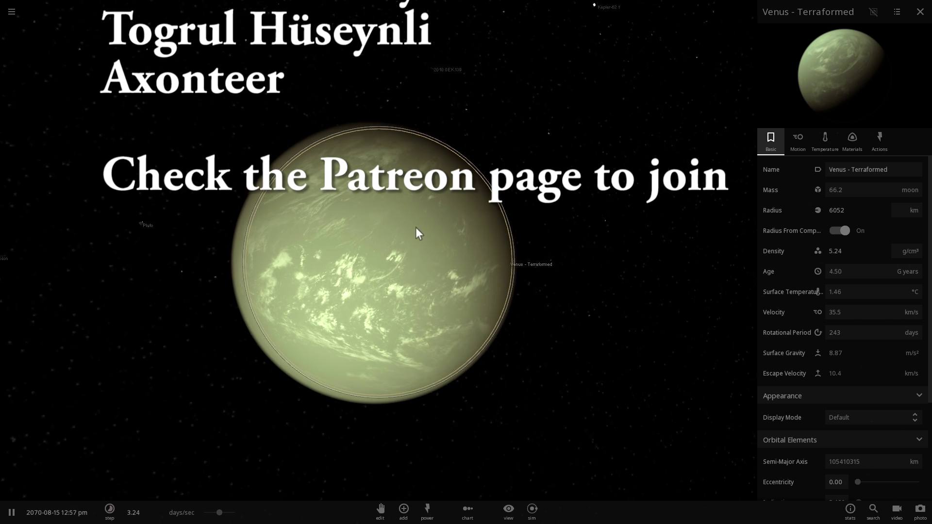
- Deselect Venus to close its properties and centre the camera on the Sun
{"action": "scroll", "coordinate": [376, 266], "scroll_direction": "down", "scroll_amount": 3}
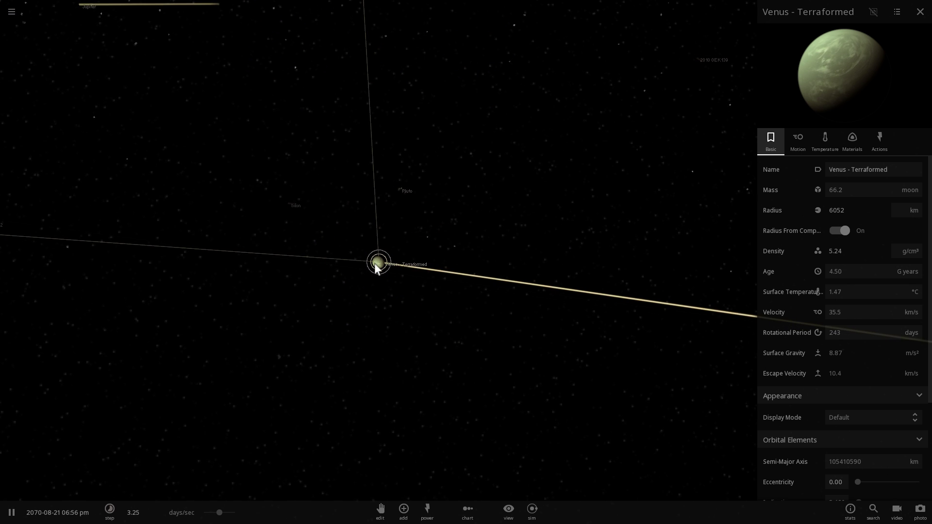
{"action": "left_click", "coordinate": [434, 293]}
{"action": "scroll", "coordinate": [436, 294], "scroll_direction": "down", "scroll_amount": 10}
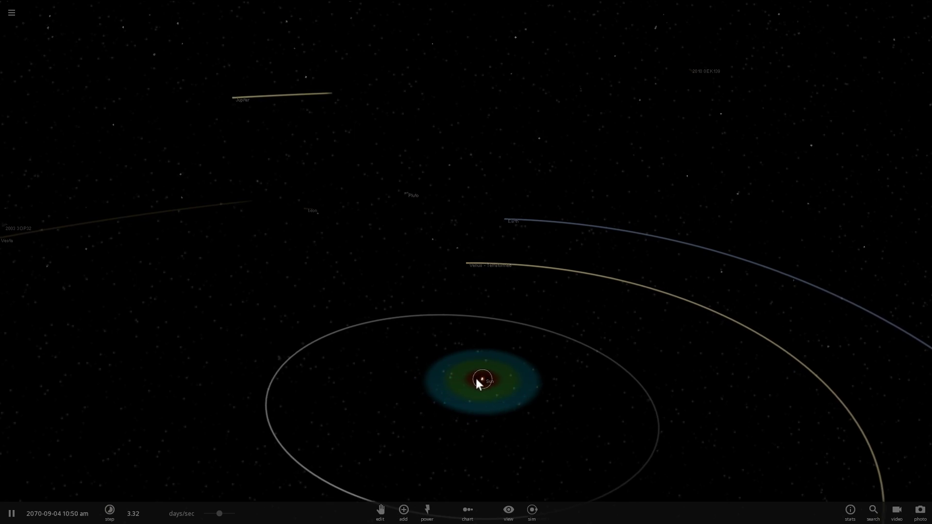
{"action": "double_click", "coordinate": [478, 379]}
- Orbit and zoom out around the Sun to a top-down view of the inner planets' orbits
{"action": "left_click_drag", "start_coordinate": [476, 363], "coordinate": [462, 305]}
{"action": "scroll", "coordinate": [468, 291], "scroll_direction": "up", "scroll_amount": 3}
{"action": "scroll", "coordinate": [466, 290], "scroll_direction": "down", "scroll_amount": 5}
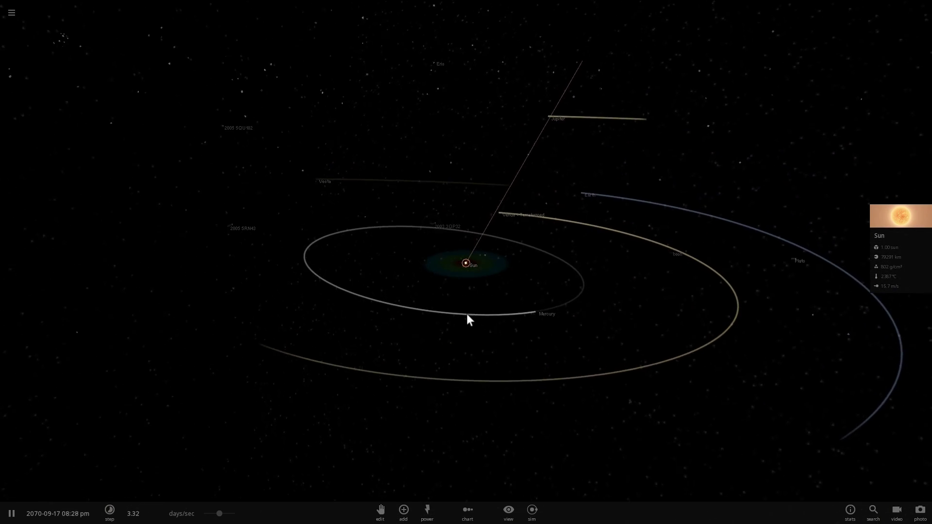
{"action": "scroll", "coordinate": [471, 273], "scroll_direction": "up", "scroll_amount": 5}
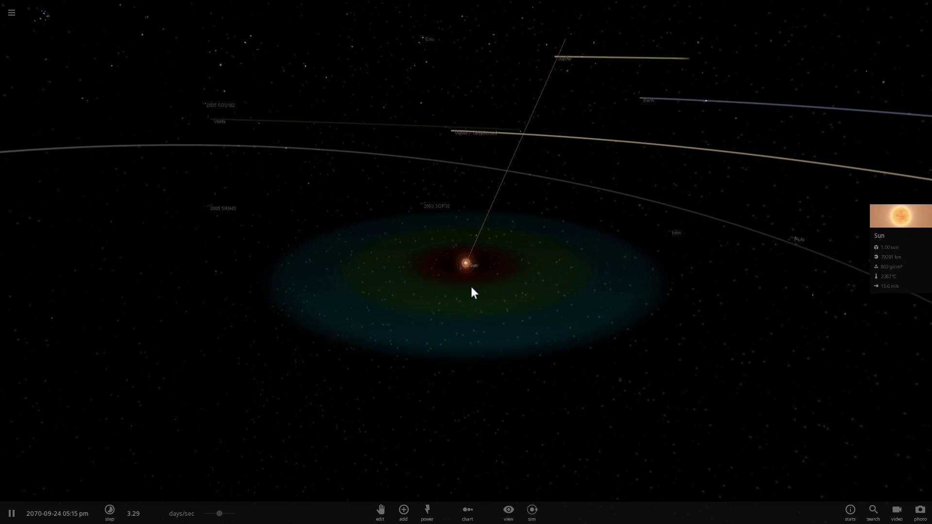
{"action": "left_click_drag", "start_coordinate": [471, 286], "coordinate": [474, 282]}
{"action": "scroll", "coordinate": [472, 282], "scroll_direction": "up", "scroll_amount": 5}
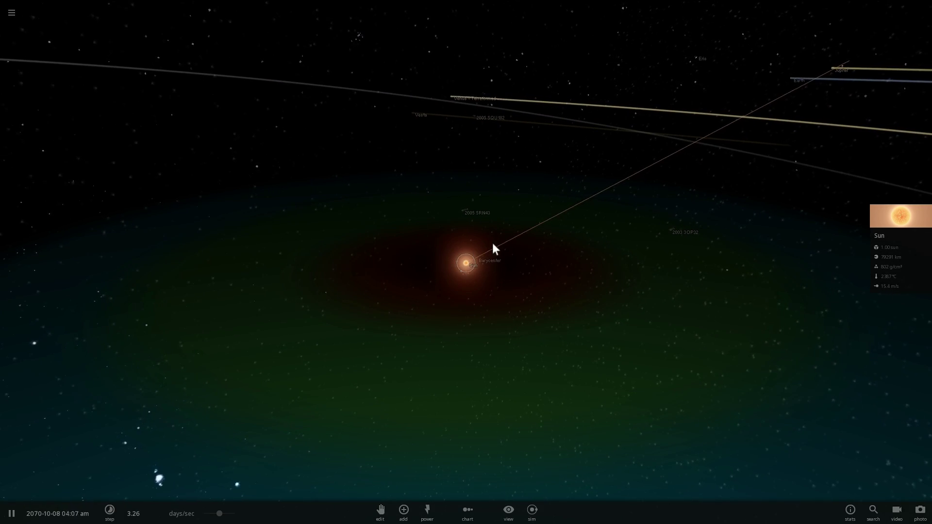
{"action": "left_click_drag", "start_coordinate": [492, 242], "coordinate": [452, 229]}
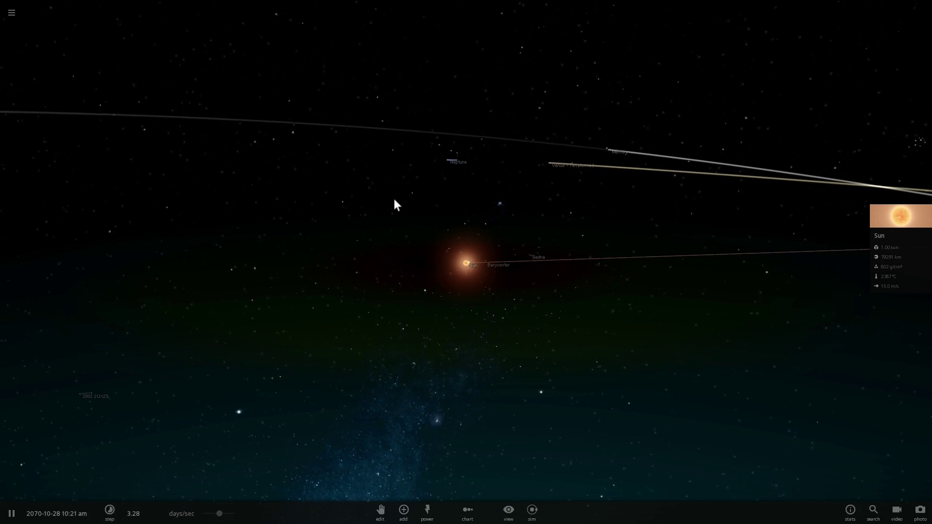
{"action": "right_click_drag", "start_coordinate": [458, 190], "coordinate": [450, 218]}
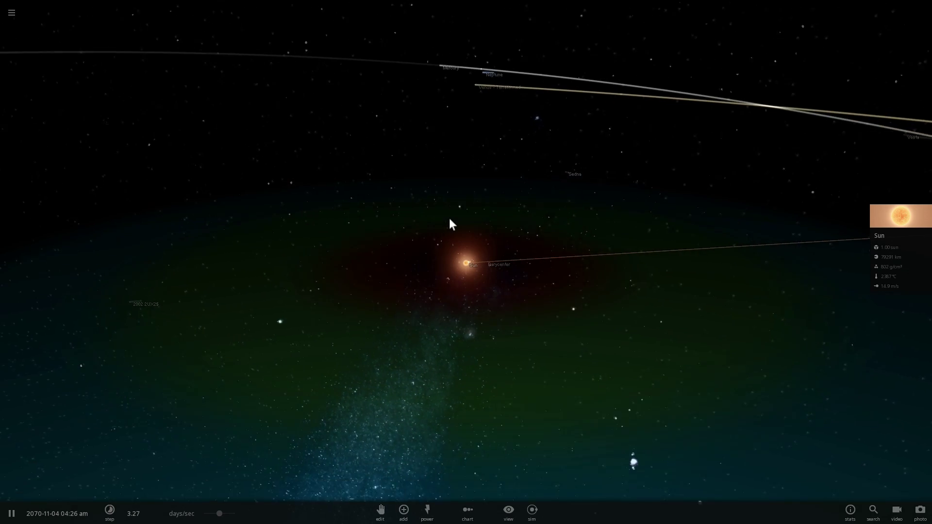
{"action": "scroll", "coordinate": [448, 215], "scroll_direction": "down", "scroll_amount": 5}
{"action": "scroll", "coordinate": [448, 211], "scroll_direction": "down", "scroll_amount": 5}
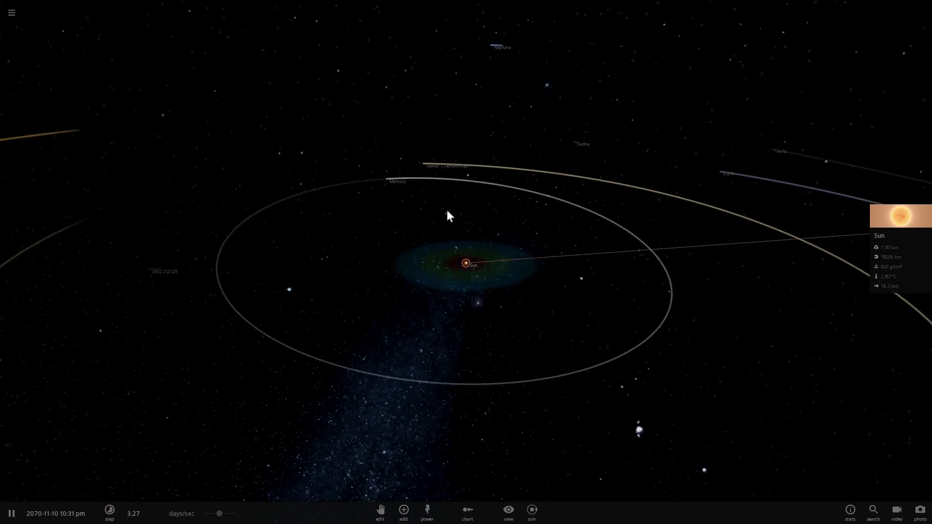
{"action": "left_click_drag", "start_coordinate": [447, 214], "coordinate": [509, 245]}
{"action": "scroll", "coordinate": [447, 221], "scroll_direction": "down", "scroll_amount": 3}
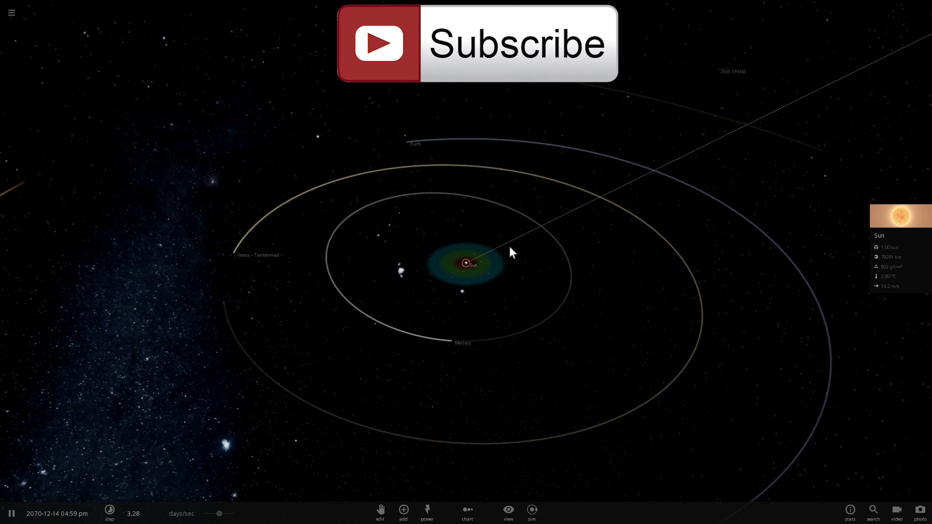
- Centre on Venus - Terraformed, orbit toward its lit side, and slow the simulation toward minutes per second
{"action": "double_click", "coordinate": [232, 272]}
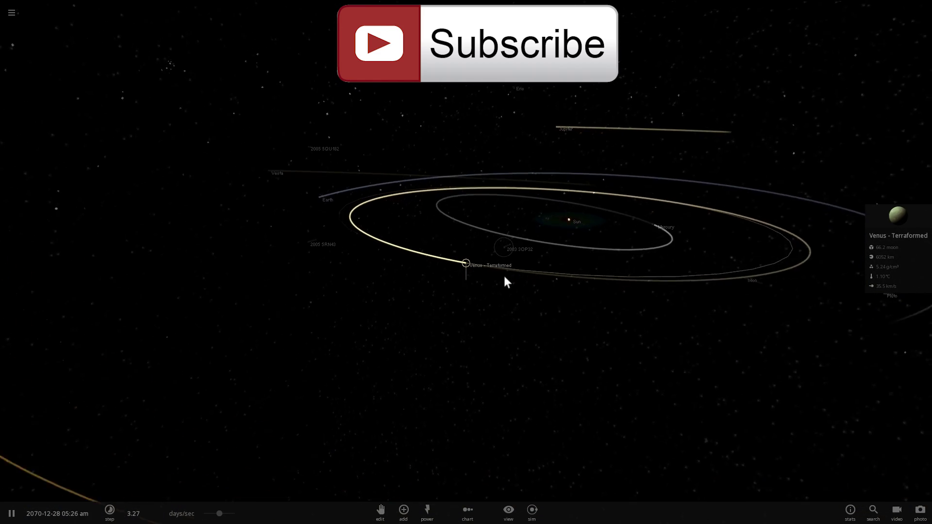
{"action": "left_click_drag", "start_coordinate": [470, 266], "coordinate": [728, 239]}
{"action": "left_click_drag", "start_coordinate": [423, 287], "coordinate": [465, 336]}
{"action": "scroll", "coordinate": [465, 335], "scroll_direction": "up", "scroll_amount": 1}
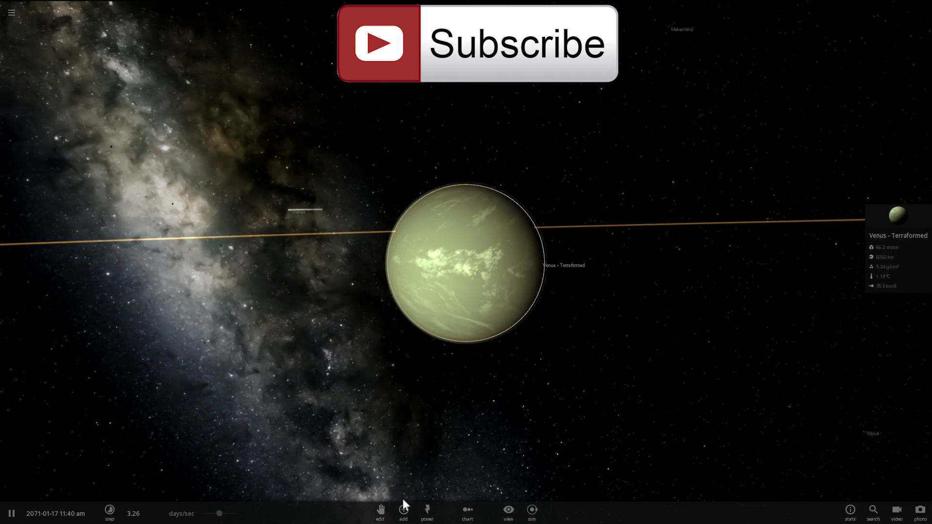
{"action": "scroll", "coordinate": [413, 464], "scroll_direction": "down", "scroll_amount": 3}
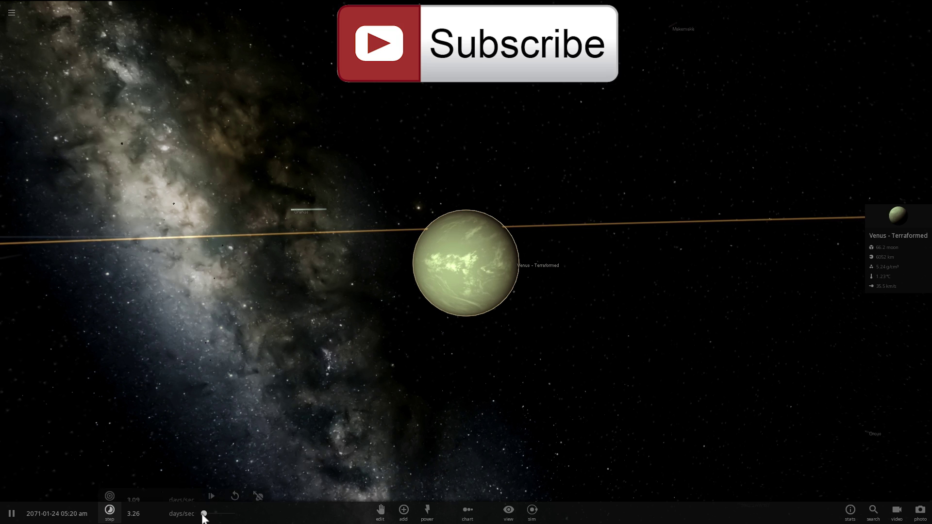
{"action": "left_click_drag", "start_coordinate": [202, 514], "coordinate": [199, 514]}
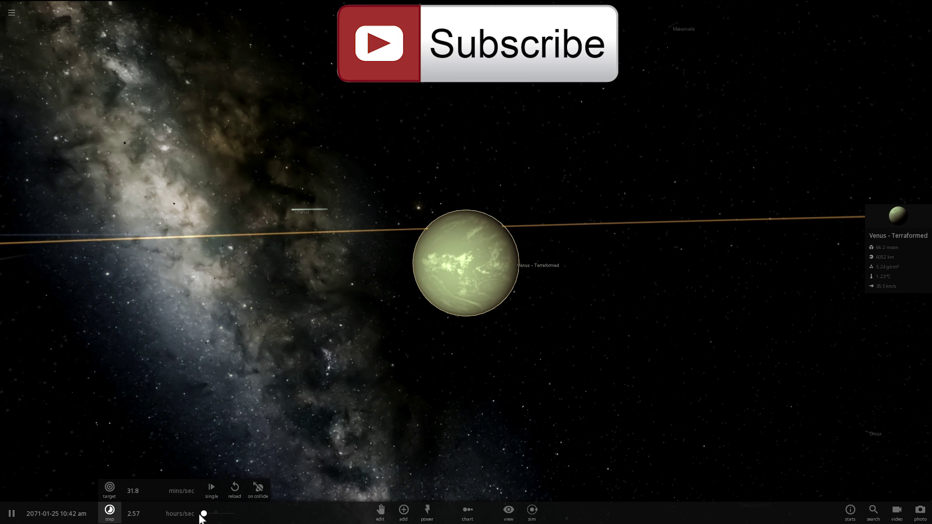
- Detonate Venus - Terraformed with the Explode tool from the Power panel
{"action": "left_click", "coordinate": [428, 511]}
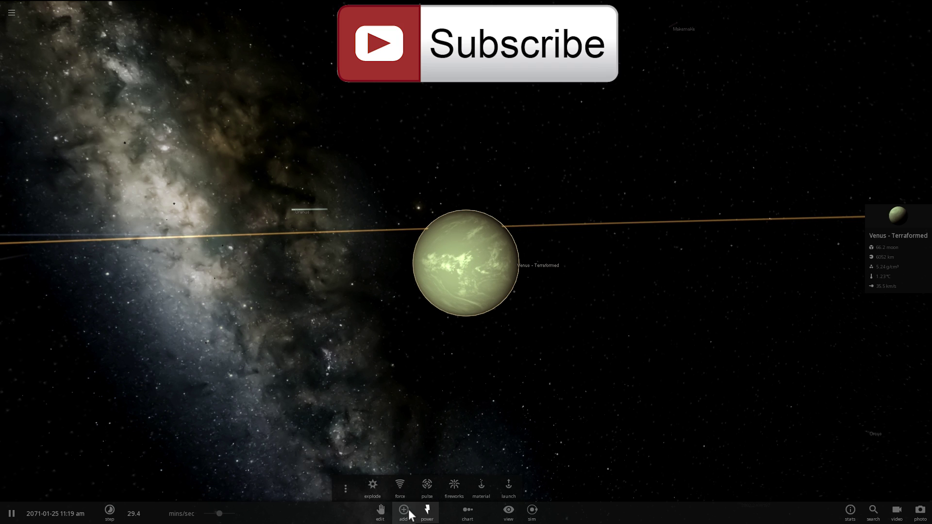
{"action": "left_click", "coordinate": [382, 486]}
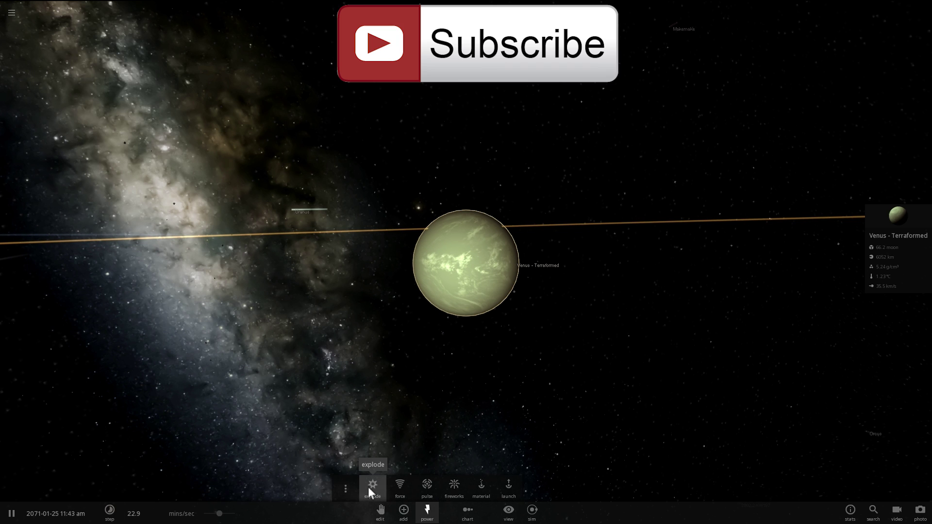
{"action": "left_click", "coordinate": [462, 284]}
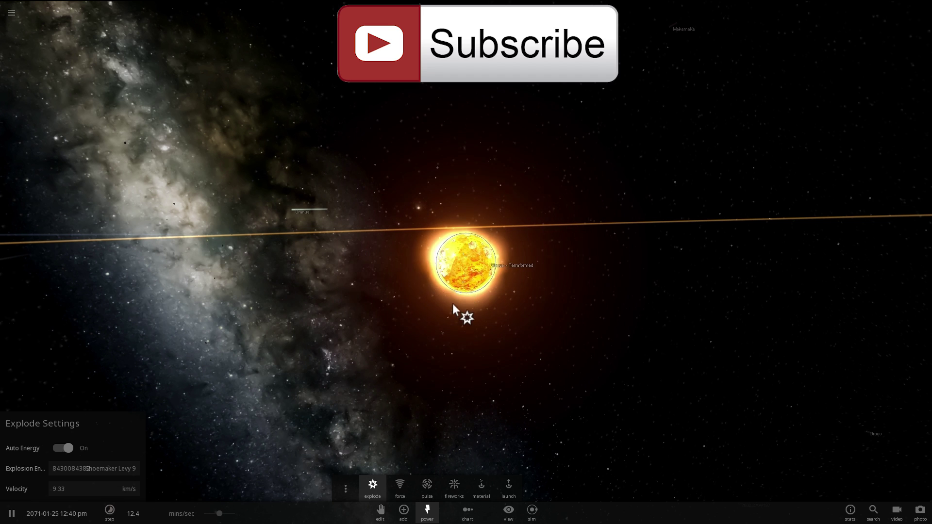